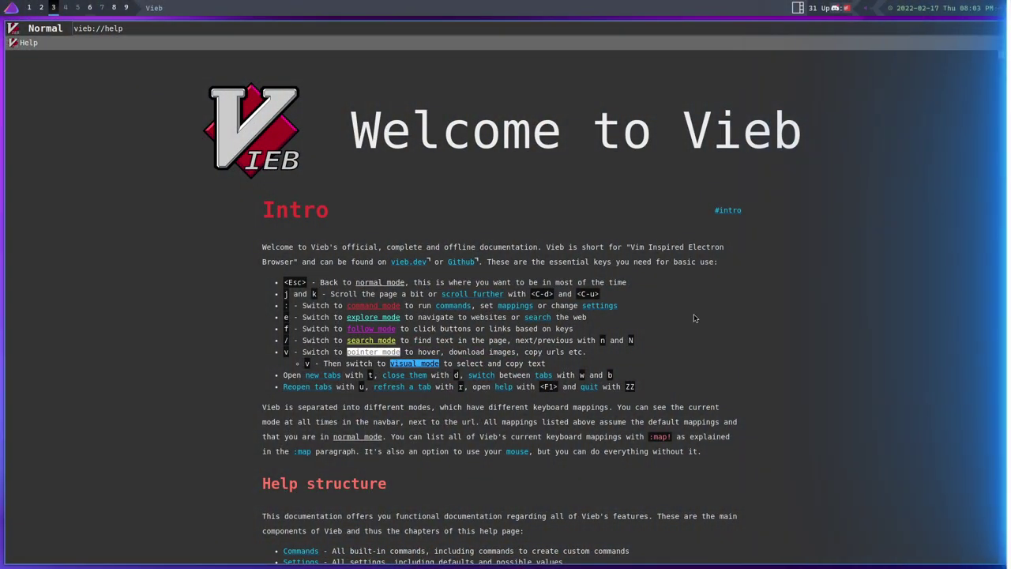
Open youtube.com with the :open command
scroll(694, 319, "down", 2)
scroll(694, 318, "up", 2)
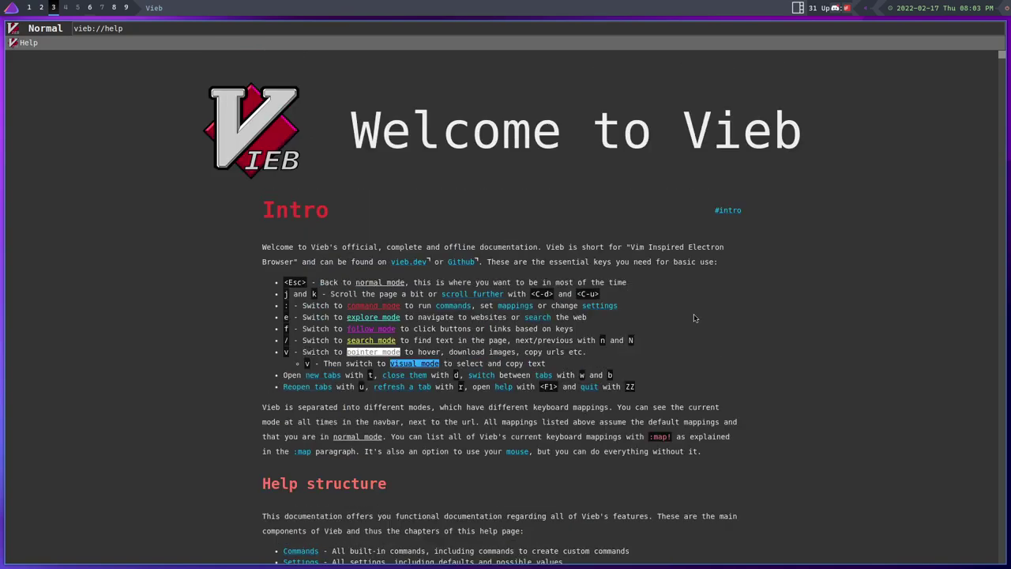
key("colon")
type("open ")
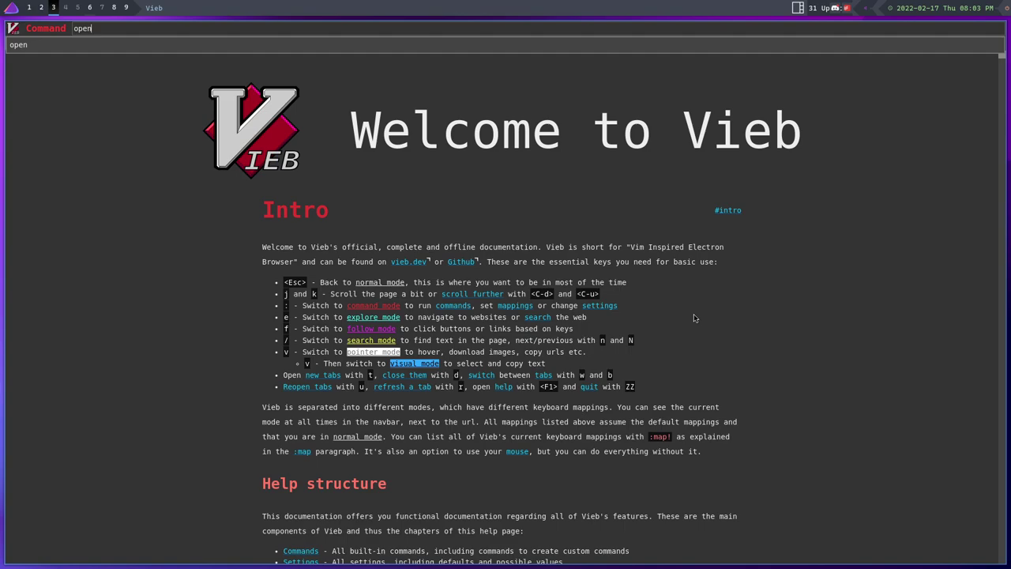
type("youtube.com")
key("Return")
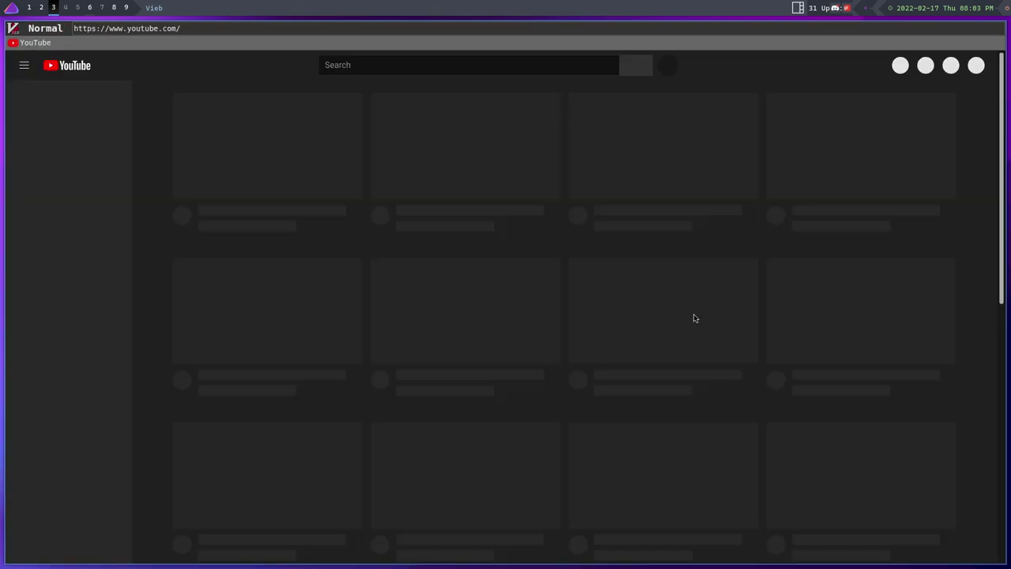
Open youtube.com/thelinuxcast, dismiss the membership popup with GOT IT, and scroll the channel page
key("colon")
type("opebn")
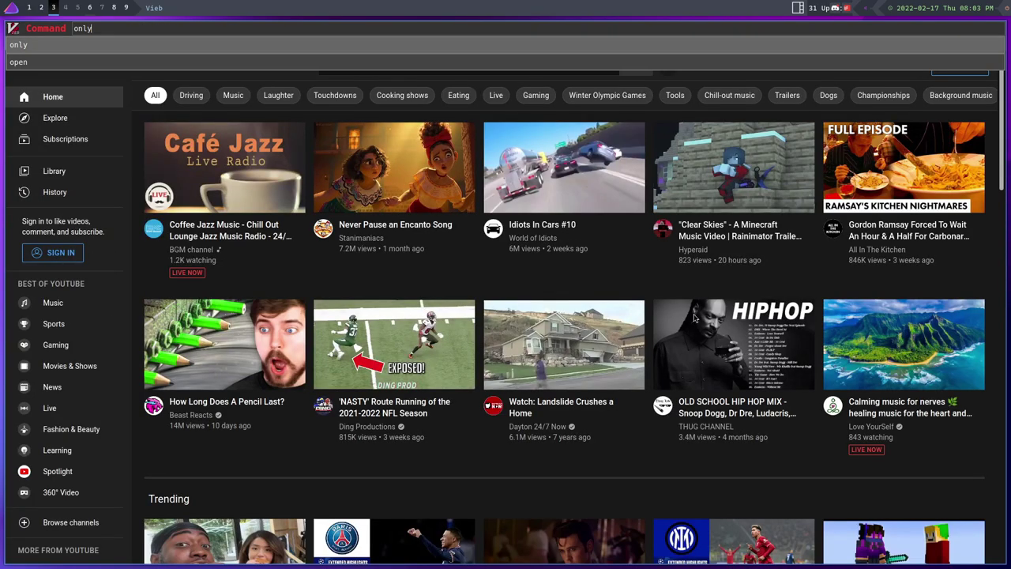
key("BackSpace")
key("BackSpace")
type("n youtube.com")
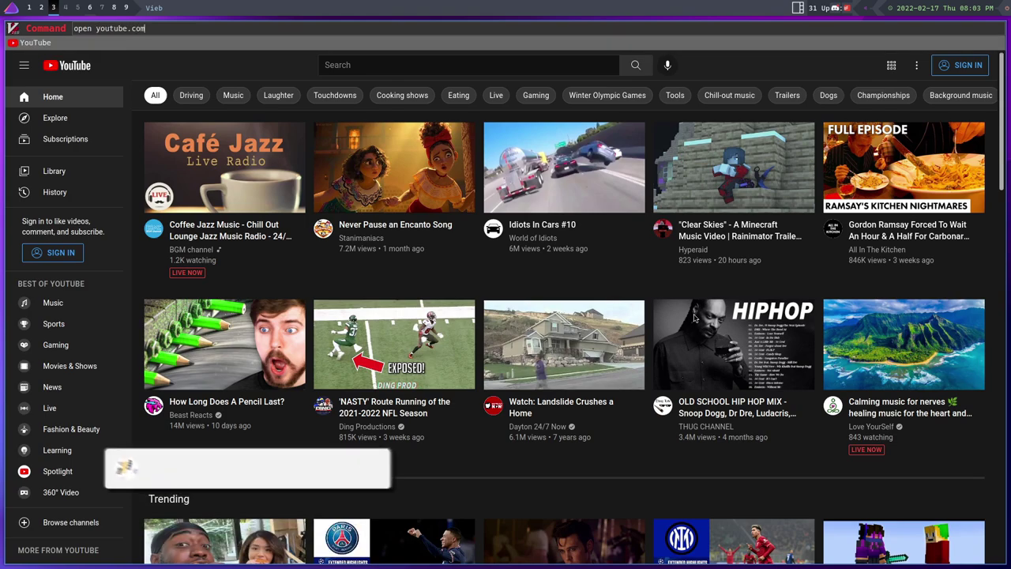
type("/thelinuxcast")
key("Return")
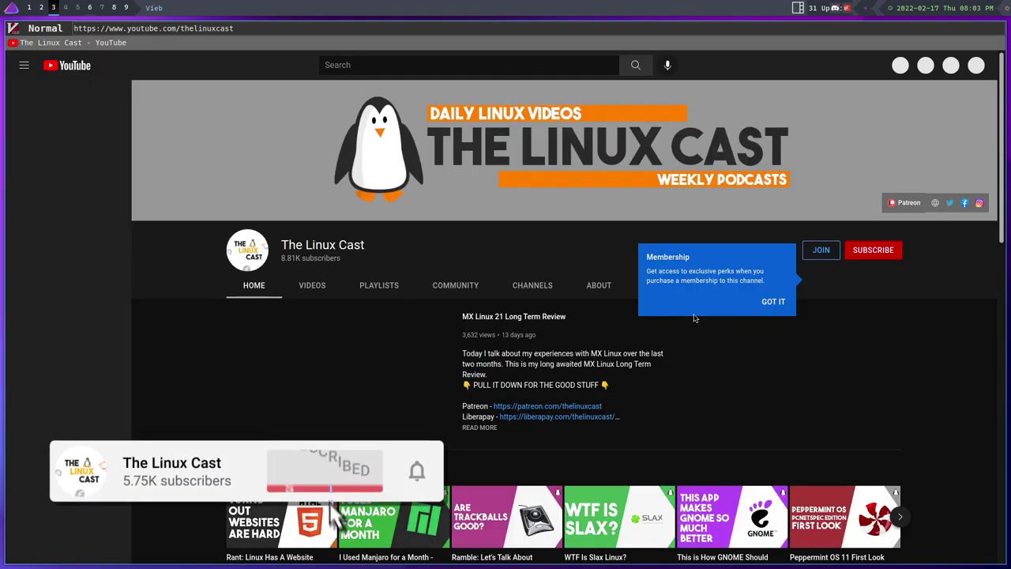
left_click(774, 299)
scroll(775, 346, "down", 5)
scroll(775, 345, "down", 4)
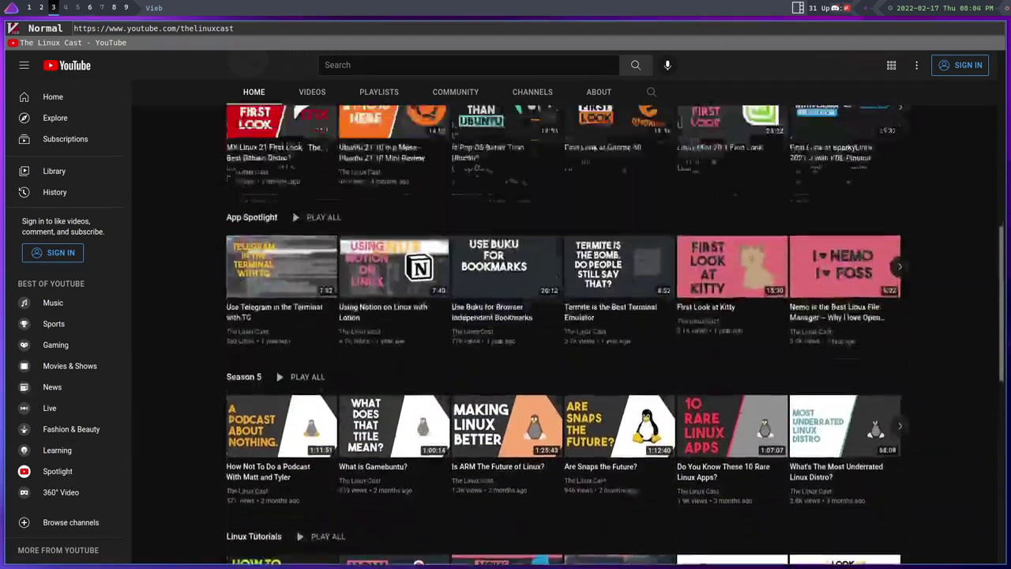
scroll(775, 345, "up", 6)
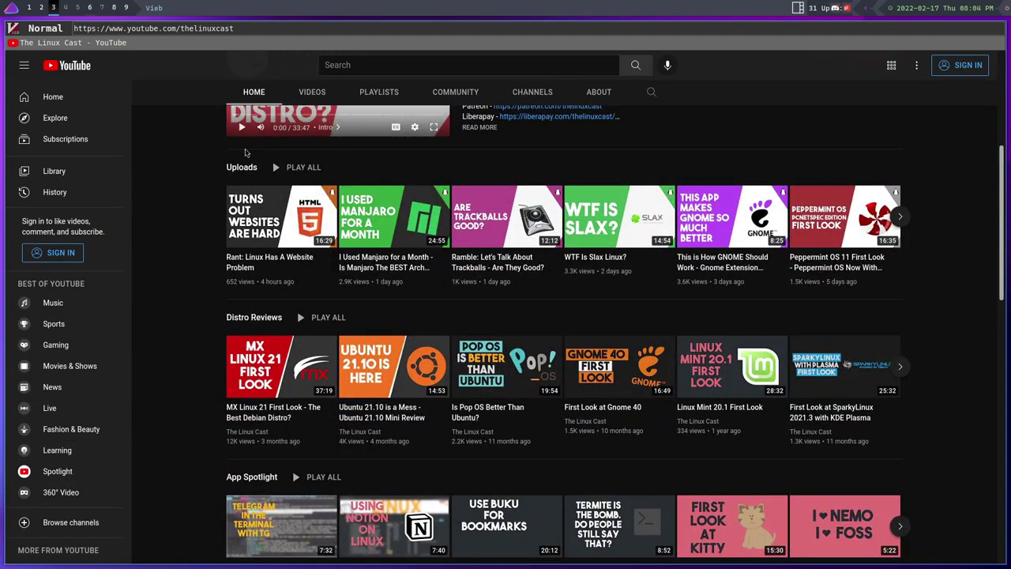
Show the Vieb help page, then open a new Top sites tab and close it
key("F1")
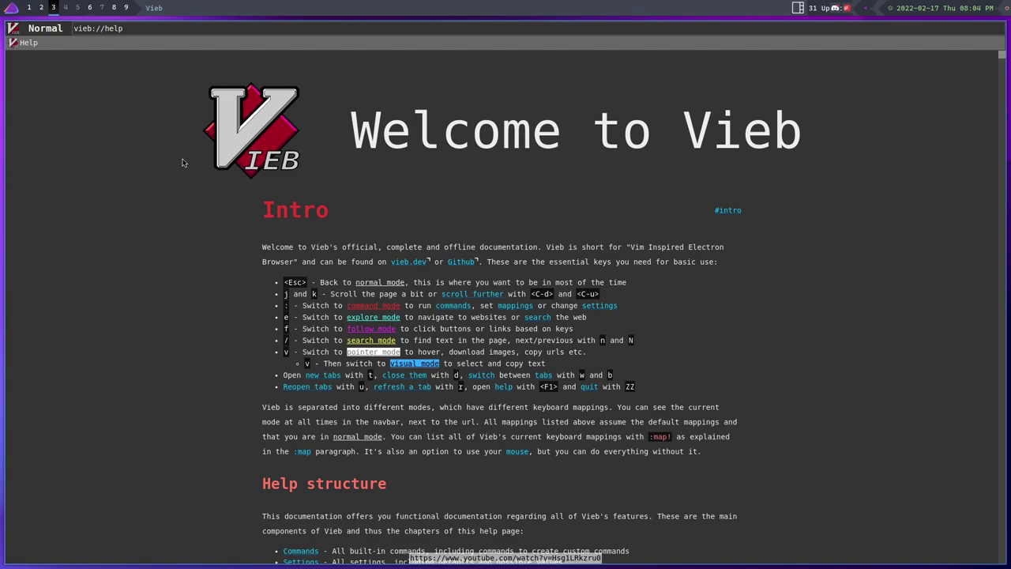
key("t")
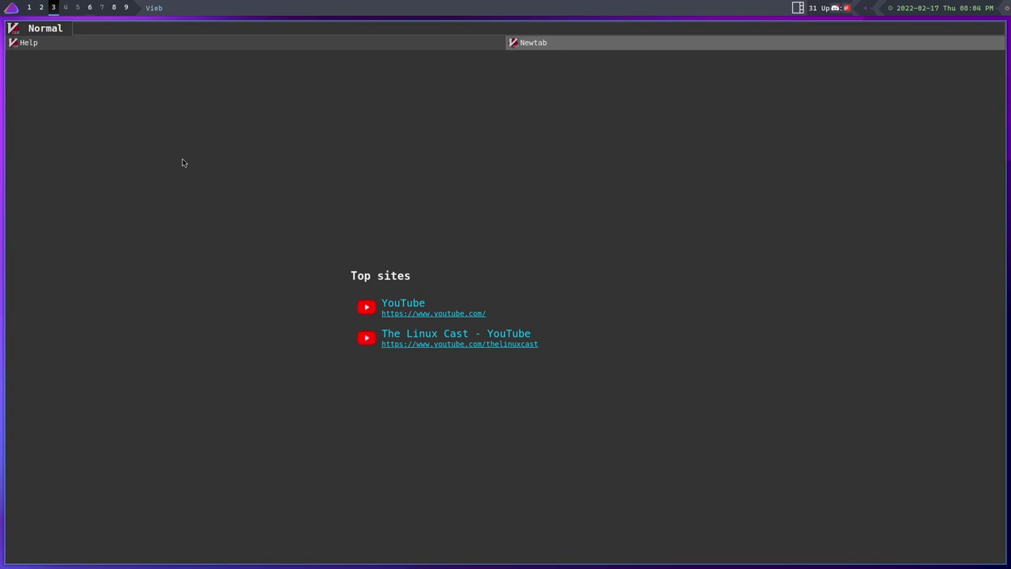
left_click(265, 41)
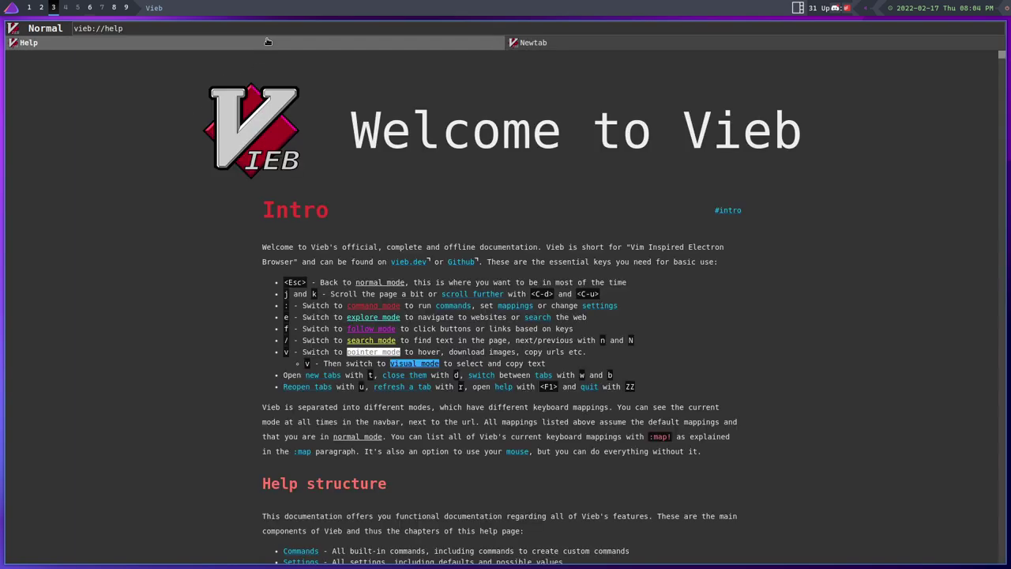
left_click(644, 44)
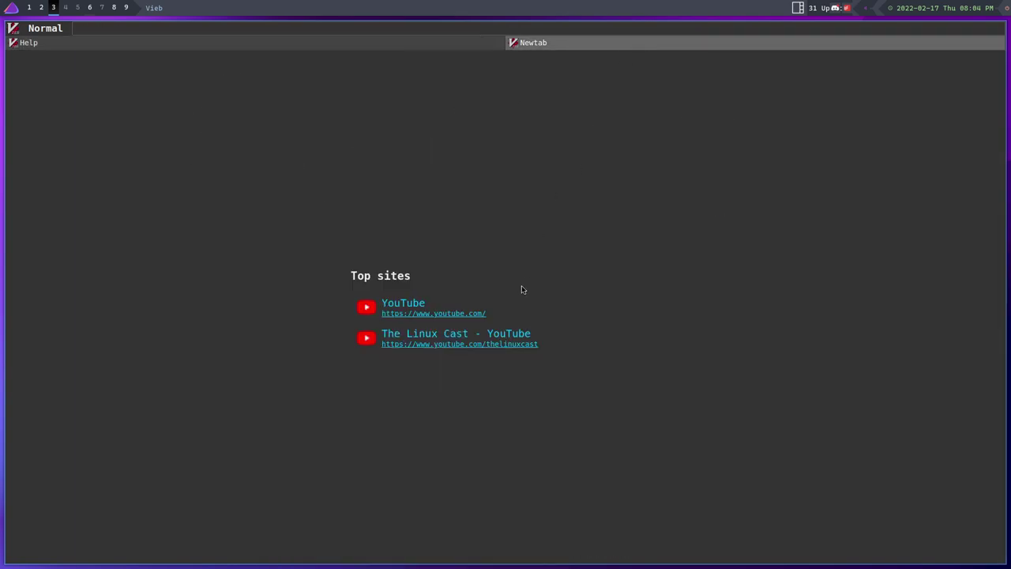
key("d")
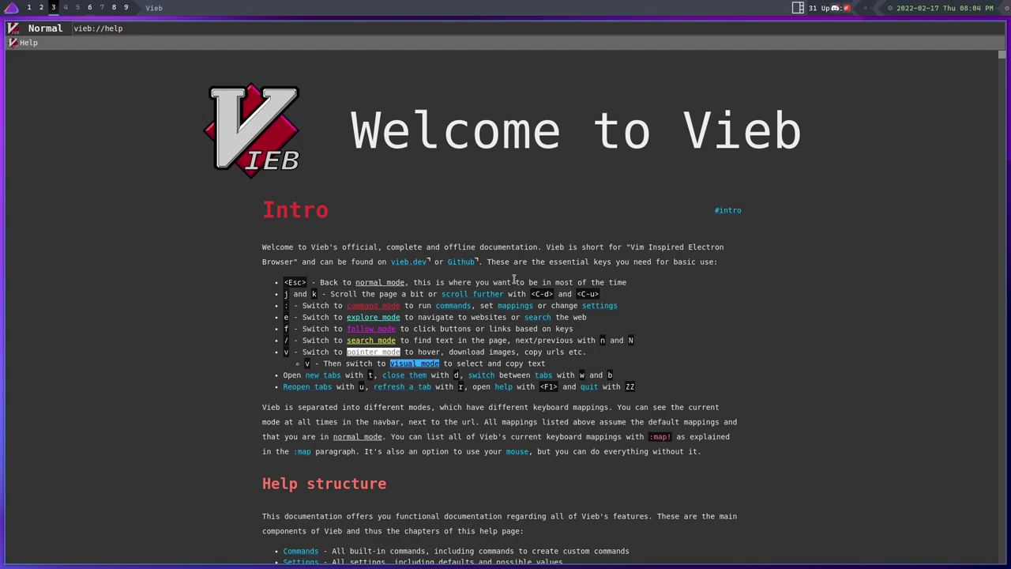
Duplicate the Help tab and close the duplicate, then select and deselect a line of text
key("F1")
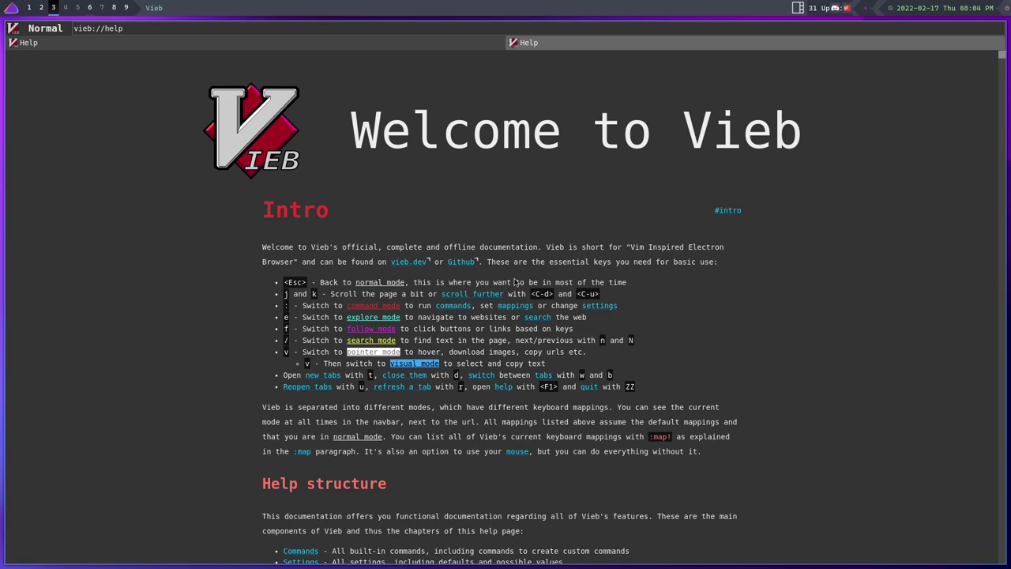
key("d")
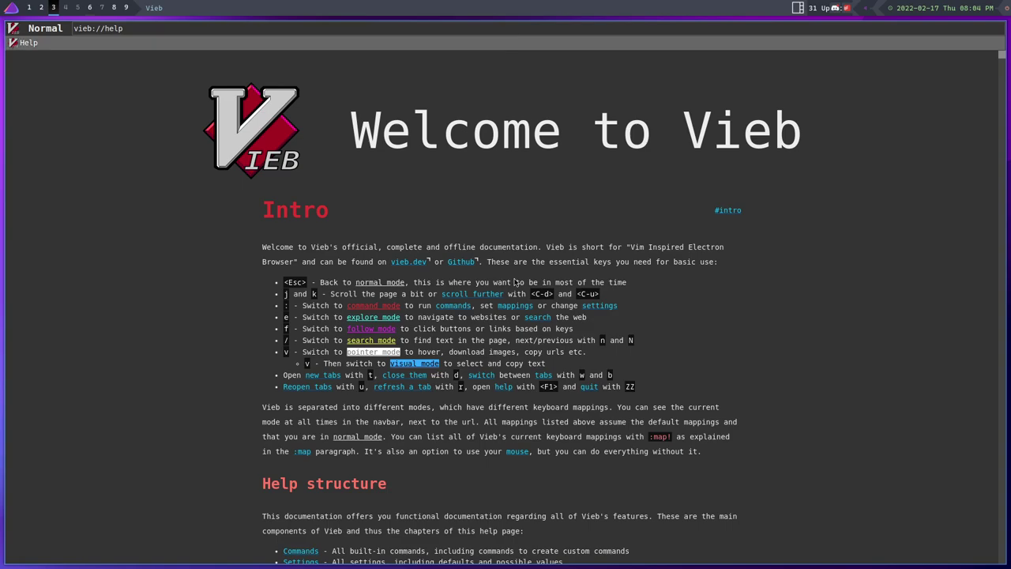
left_click_drag(261, 407, 684, 408)
left_click(600, 408)
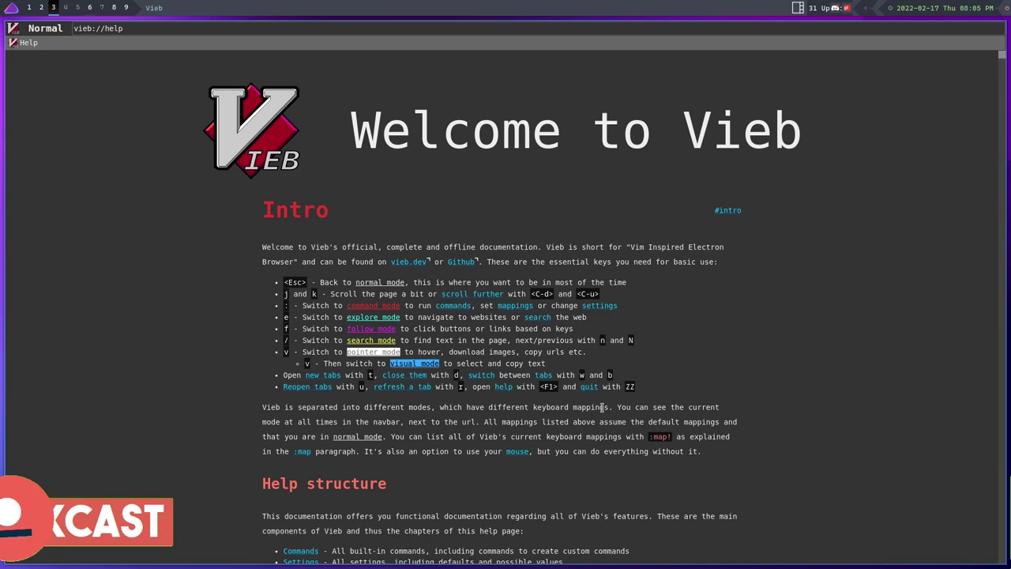
Go to thelinuxcast.org and open the Season 6 Episode 6 podcast link via hints
key("e")
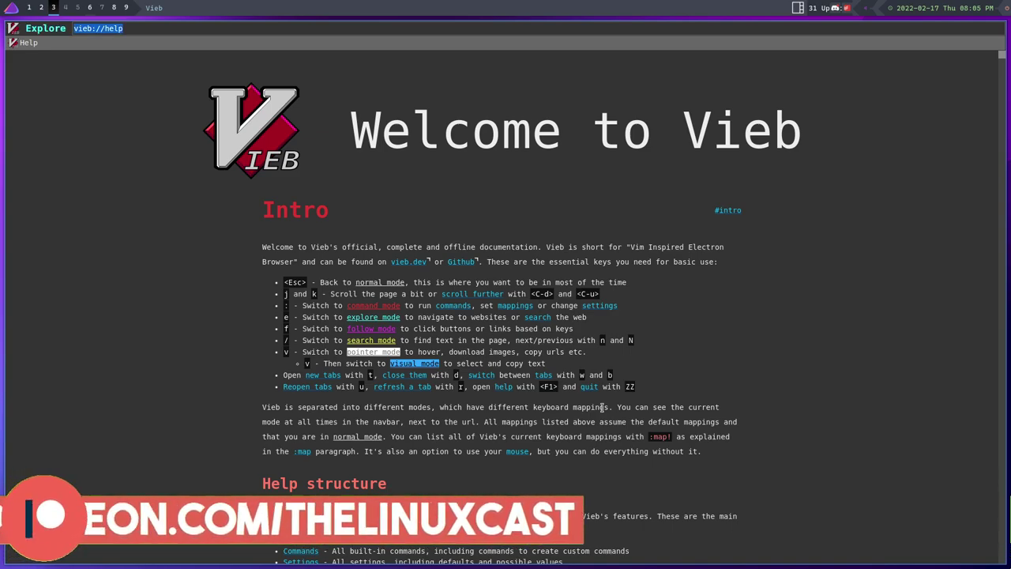
type("thelinux")
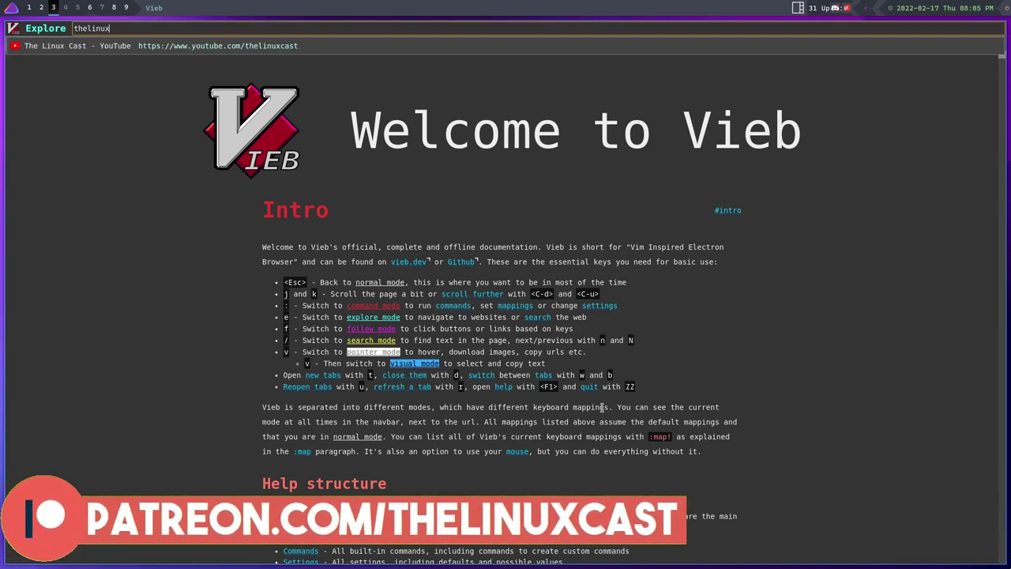
type("cast.org")
key("Return")
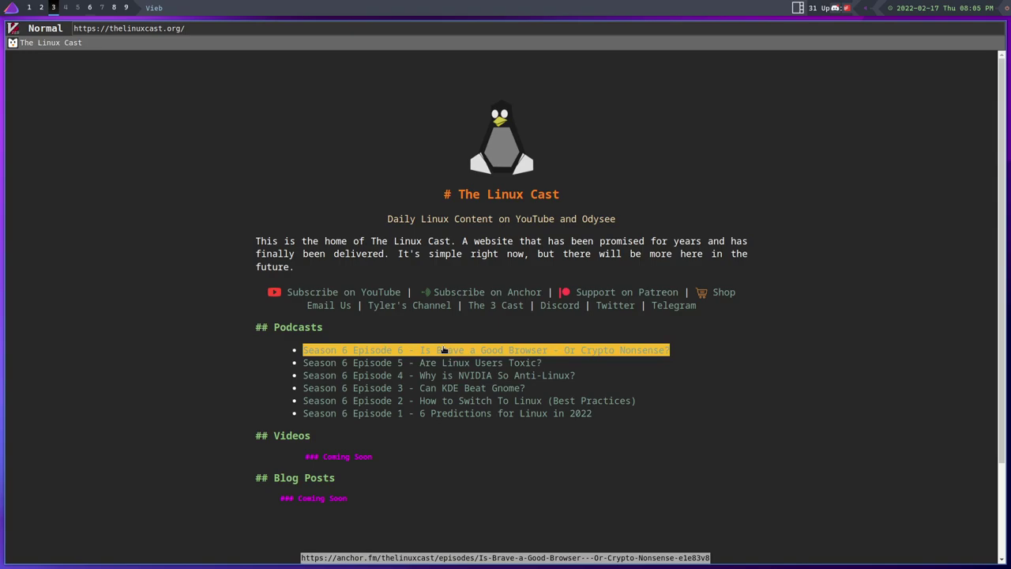
key("f")
key("p")
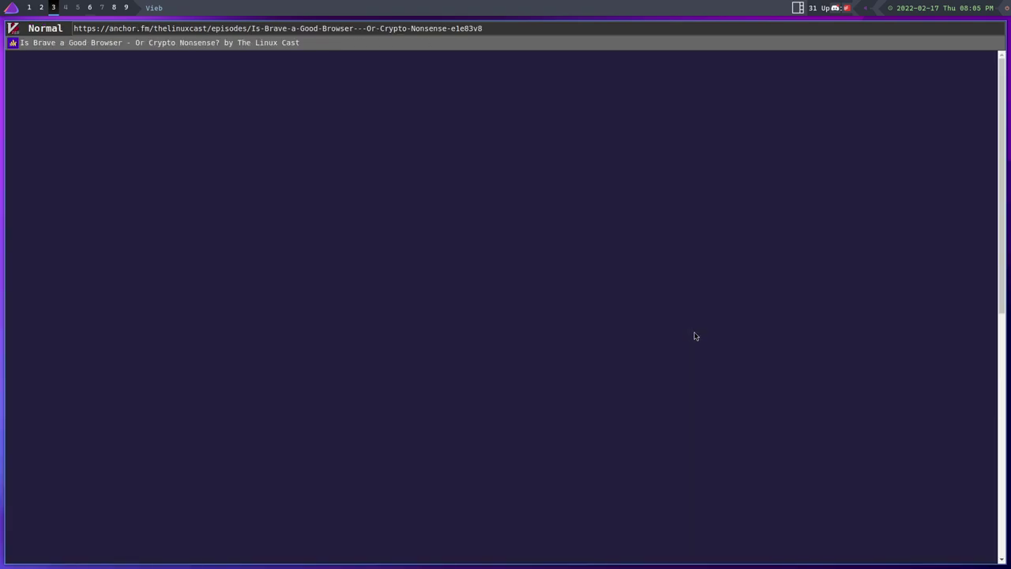
Return to thelinuxcast.org, follow the Shop link, and scroll the merch products
key("shift+h")
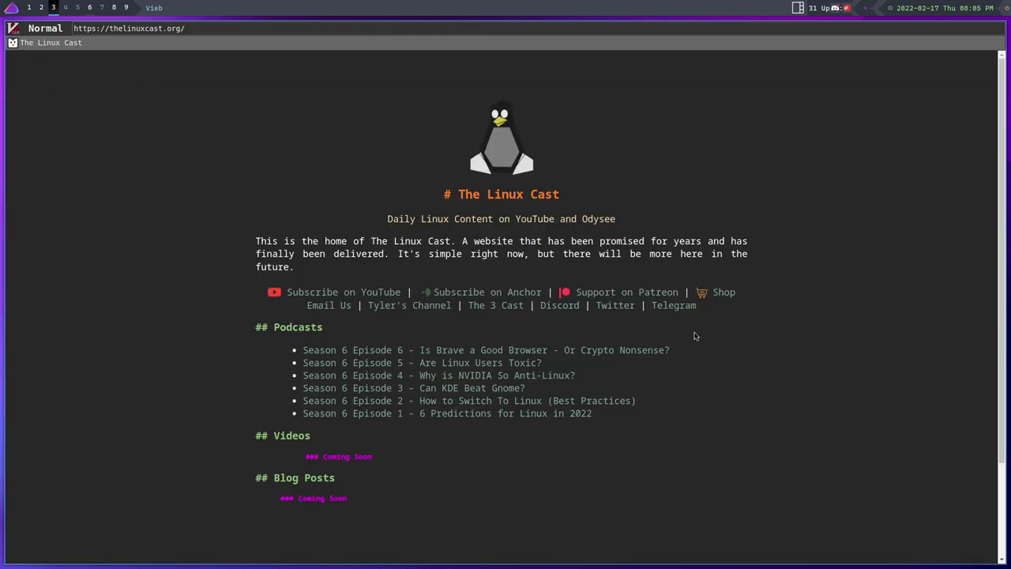
key("f")
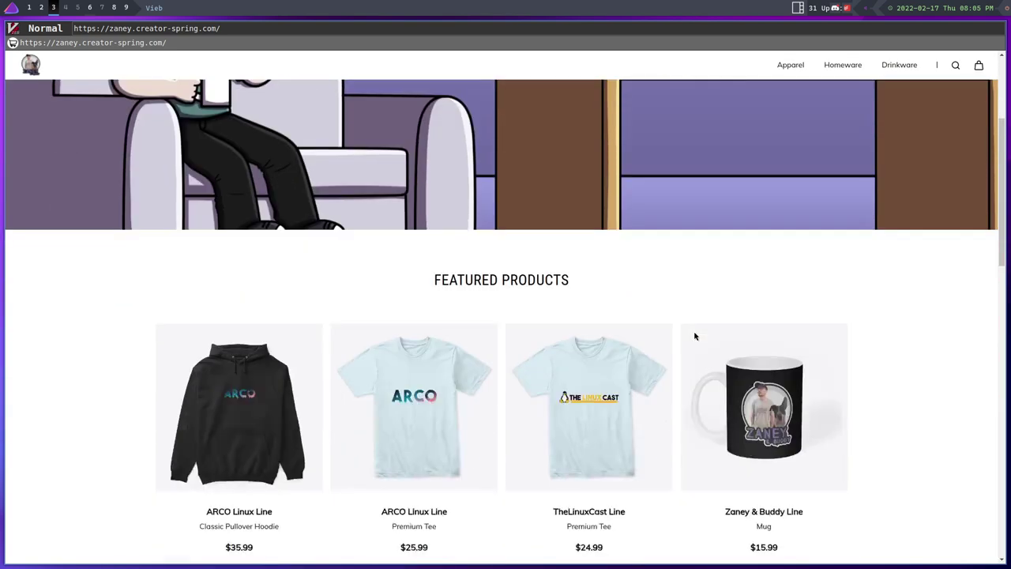
scroll(695, 336, "down", 7)
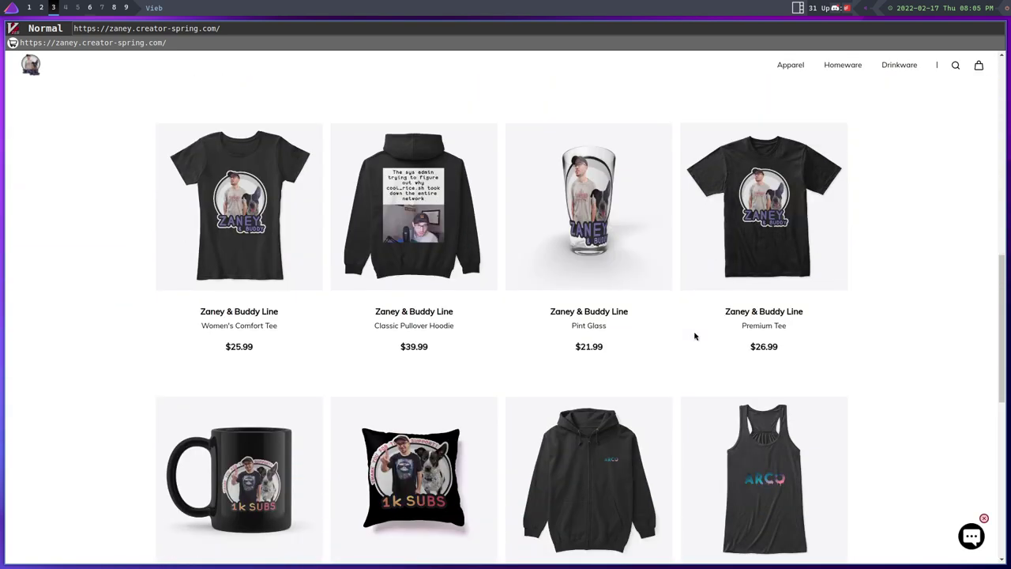
scroll(695, 335, "down", 3)
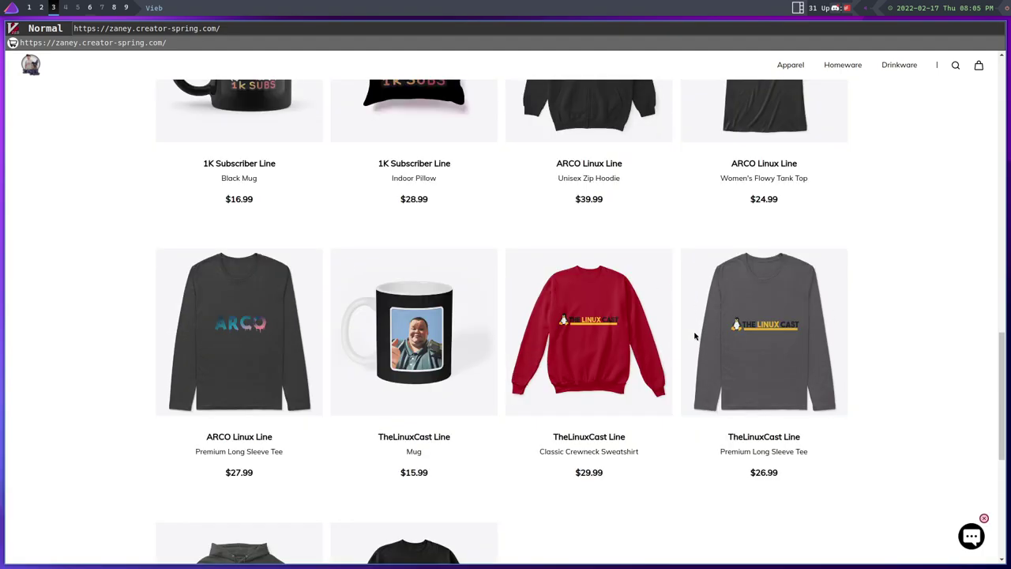
scroll(695, 336, "down", 2)
scroll(694, 336, "up", 2)
scroll(694, 336, "up", 2)
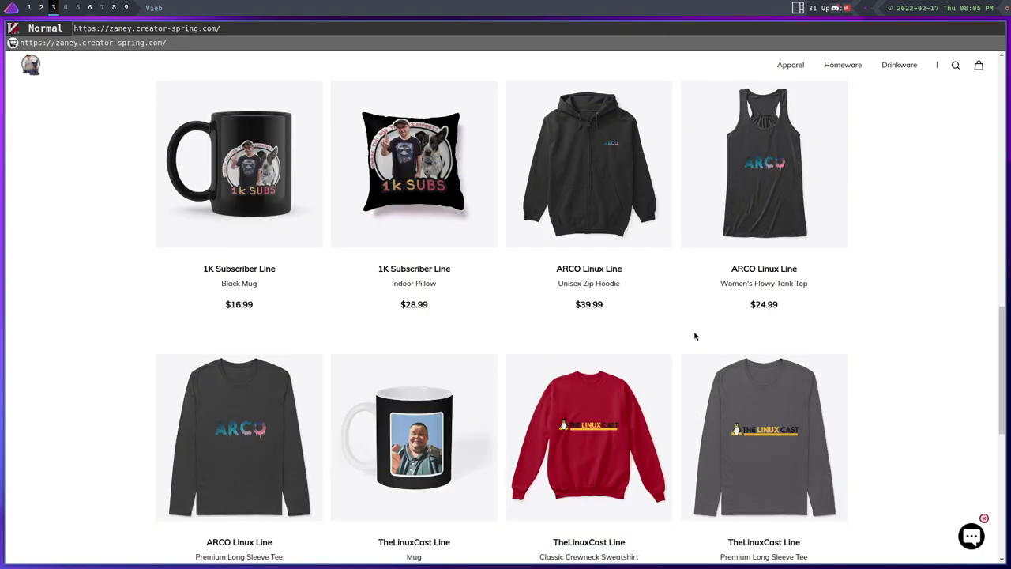
Go back to thelinuxcast.org, open The 3 Cast page via hint L, then return
key("shift+h")
key("f")
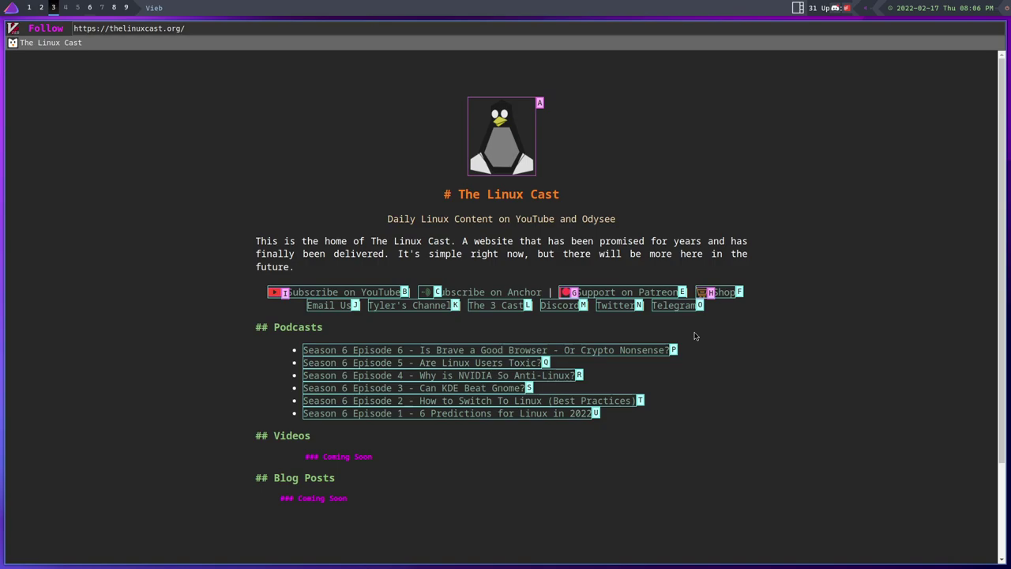
key("l")
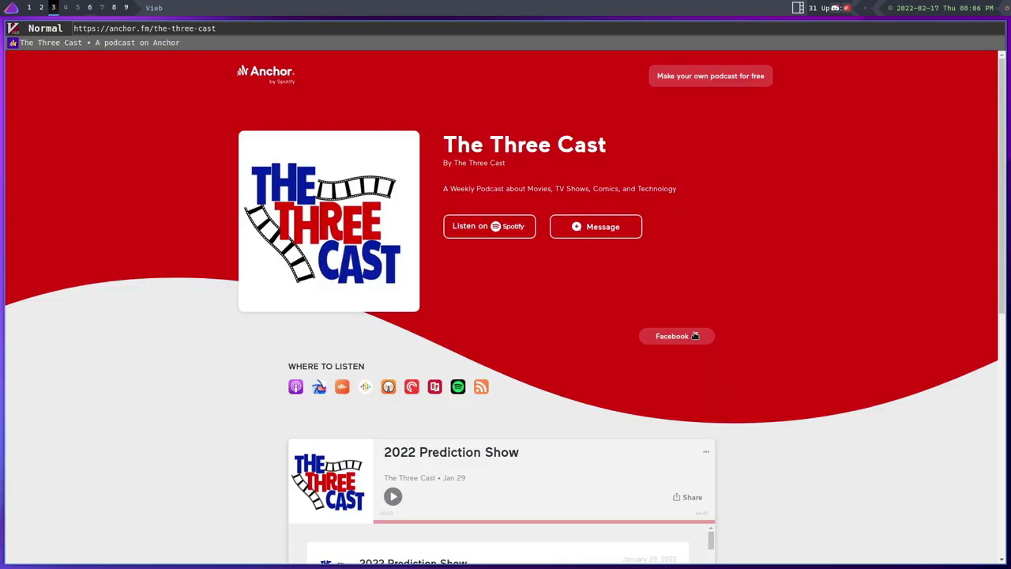
key("shift+h")
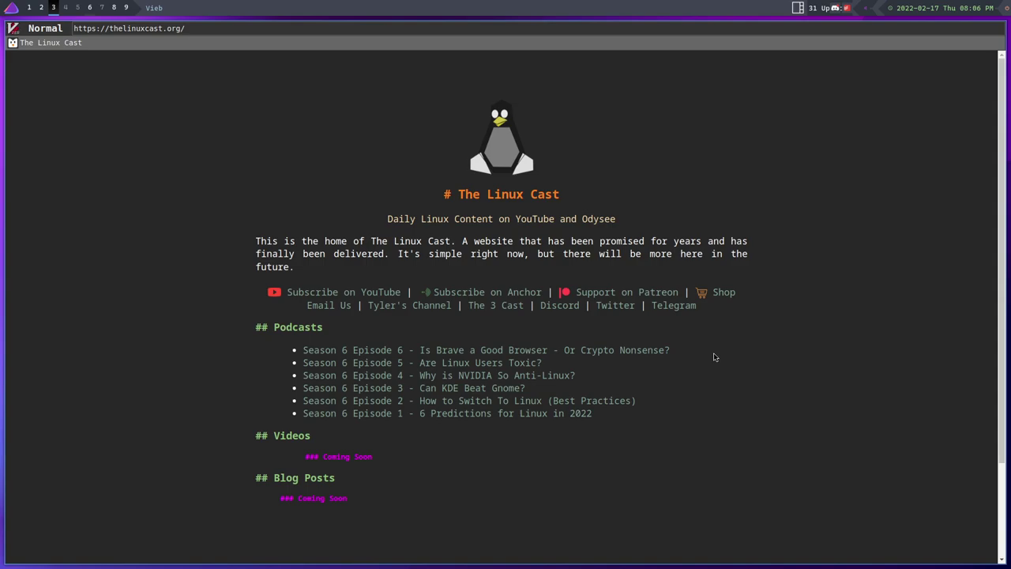
scroll(703, 344, "down", 2)
scroll(693, 345, "up", 2)
Open a new container tab with :tabnewcontainer
key("shift+semicolon")
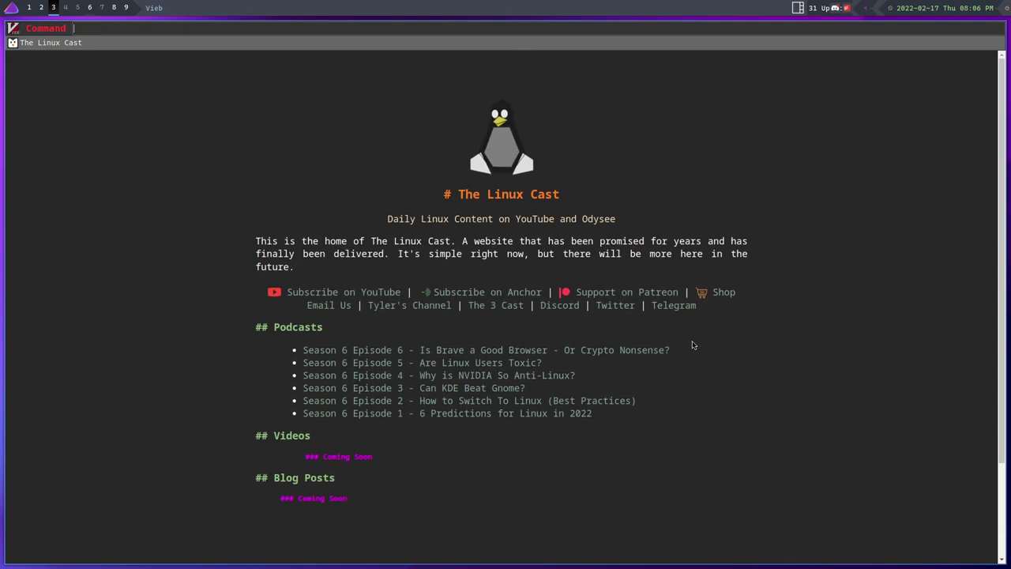
type("new")
key("BackSpace")
key("BackSpace")
key("BackSpace")
type("tabnewcontainer")
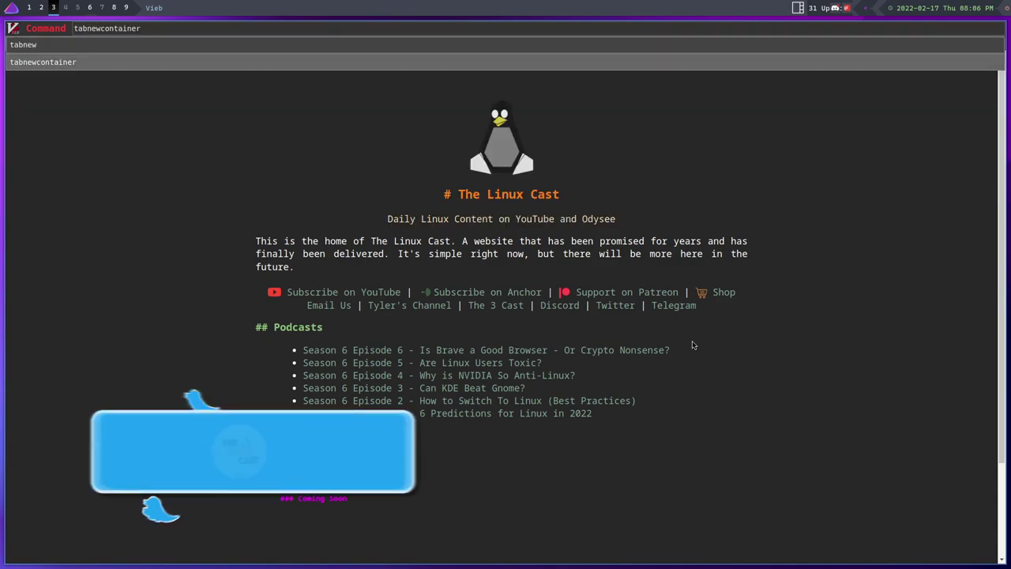
key("Return")
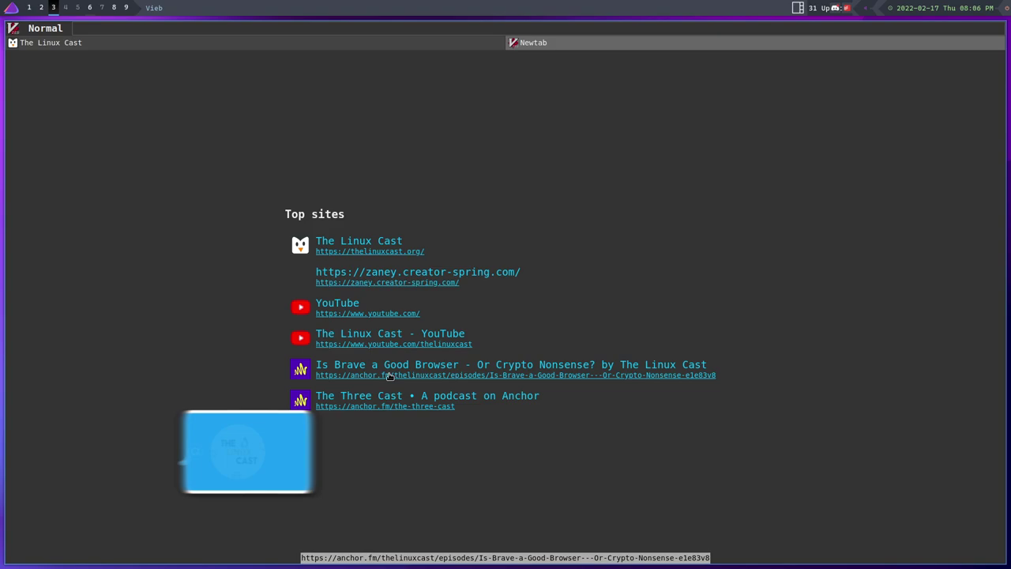
Close the extra tab, start exploring 'youtube', then clear it and return to Normal mode
key("ctrl+t")
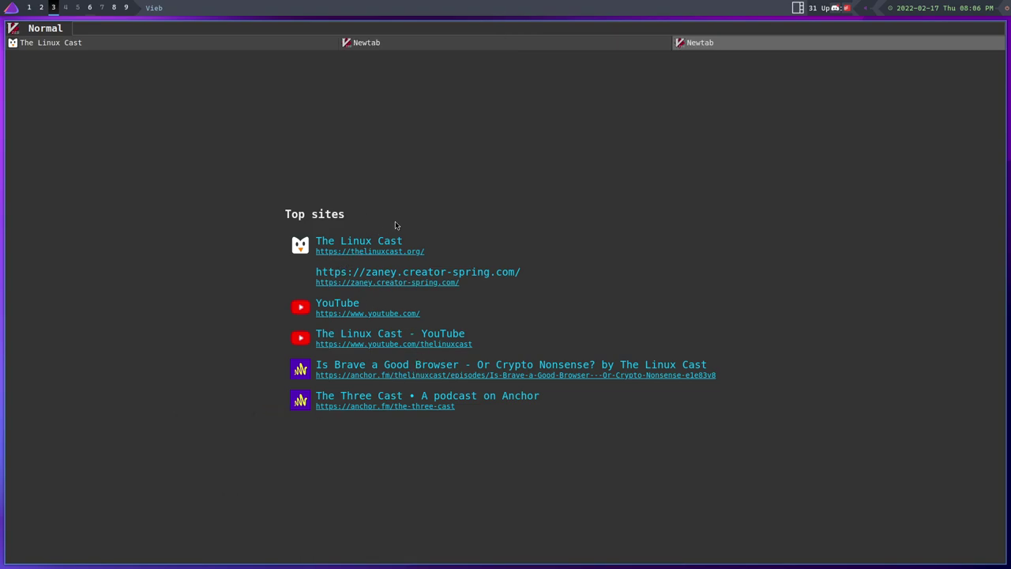
key("ctrl+w")
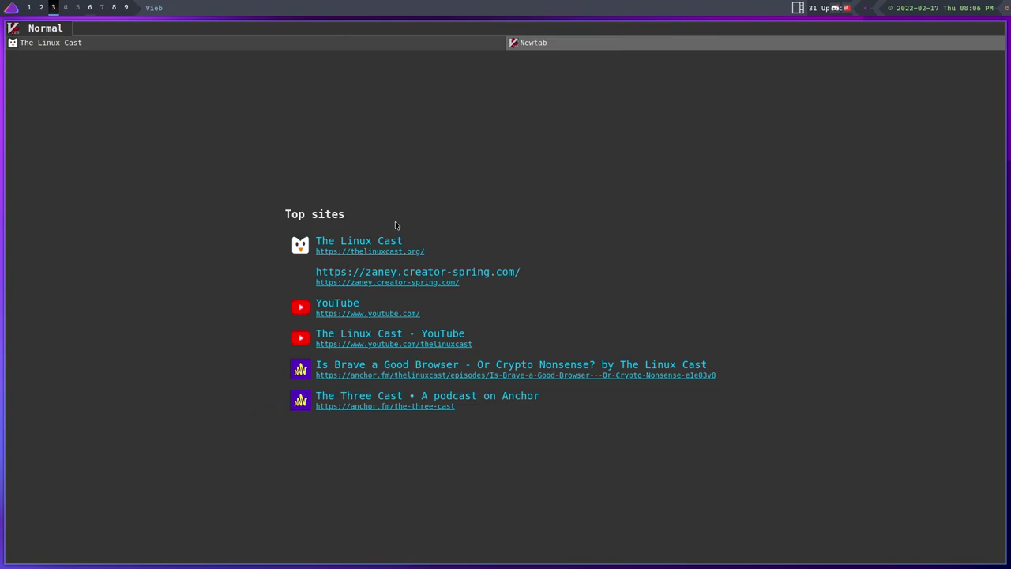
type("eyoutube")
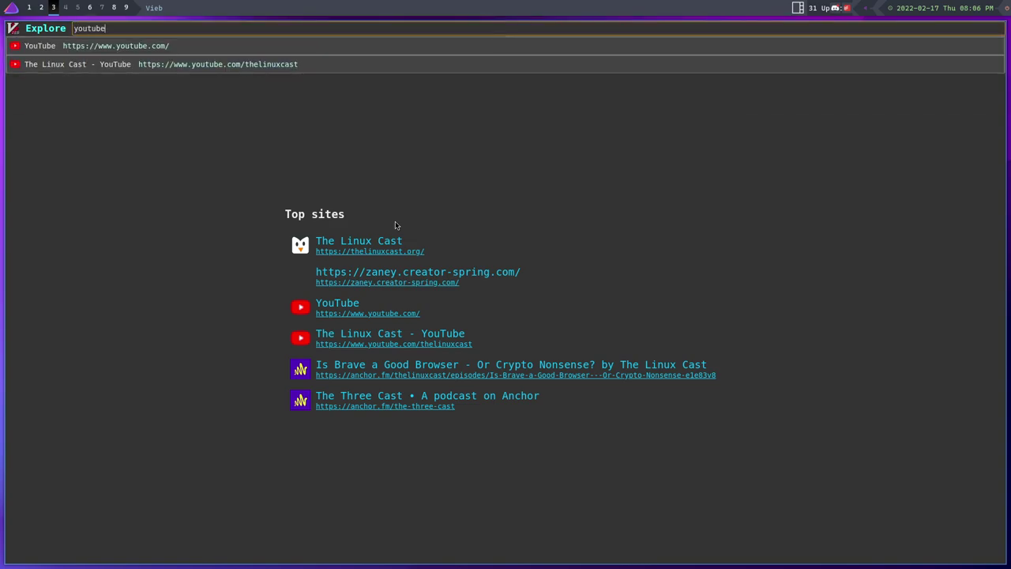
key("BackSpace")
key("BackSpace")
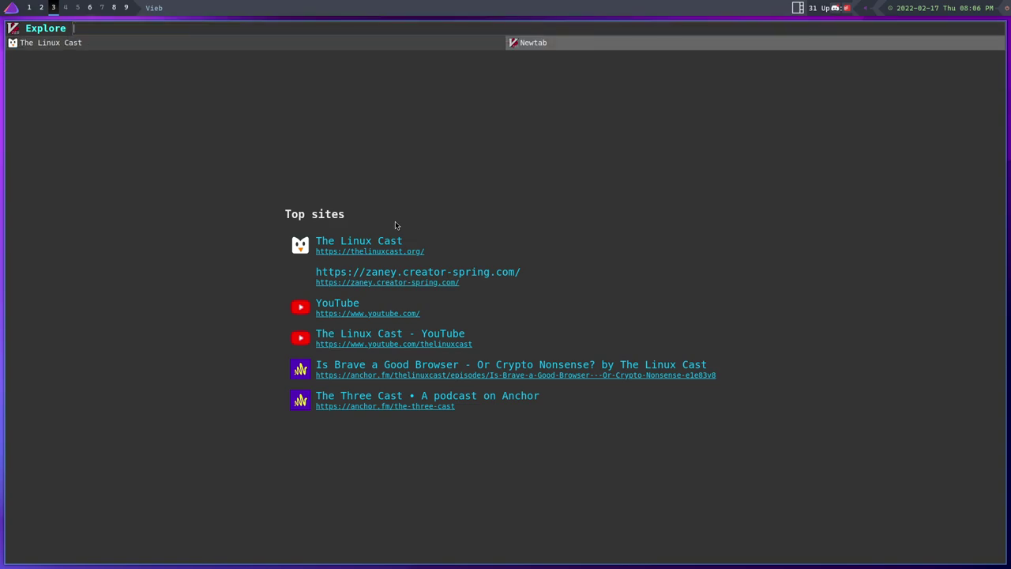
key("Escape")
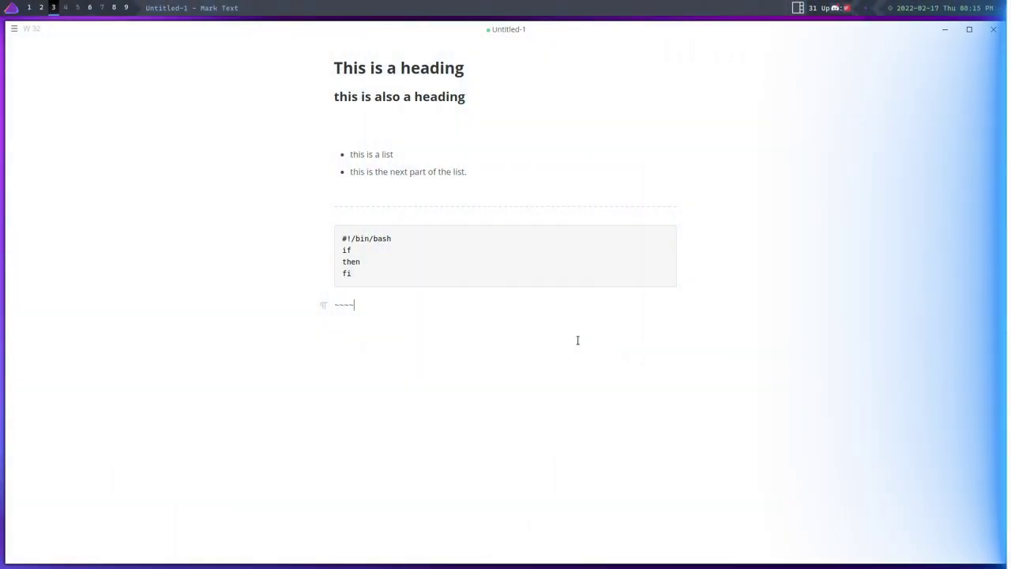
Replace the tildes below the code block with 'Marktext is a markdown editor.'
key("BackSpace")
key("BackSpace")
type("Marktext")
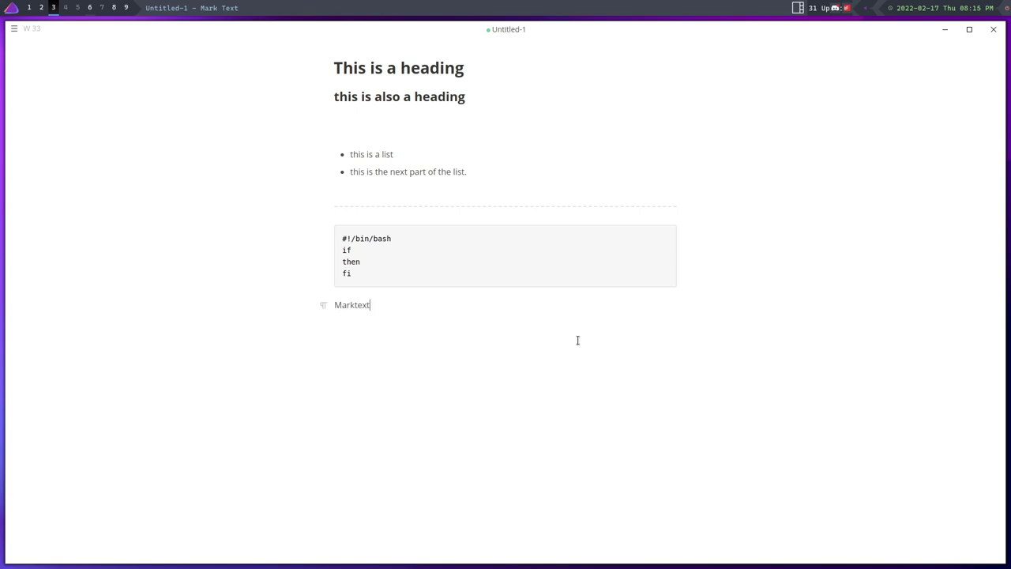
type(" is anmarkdown editor.")
Add the paragraph 'This is a paragraph marker.' below the sentence
key("Return")
type("@")
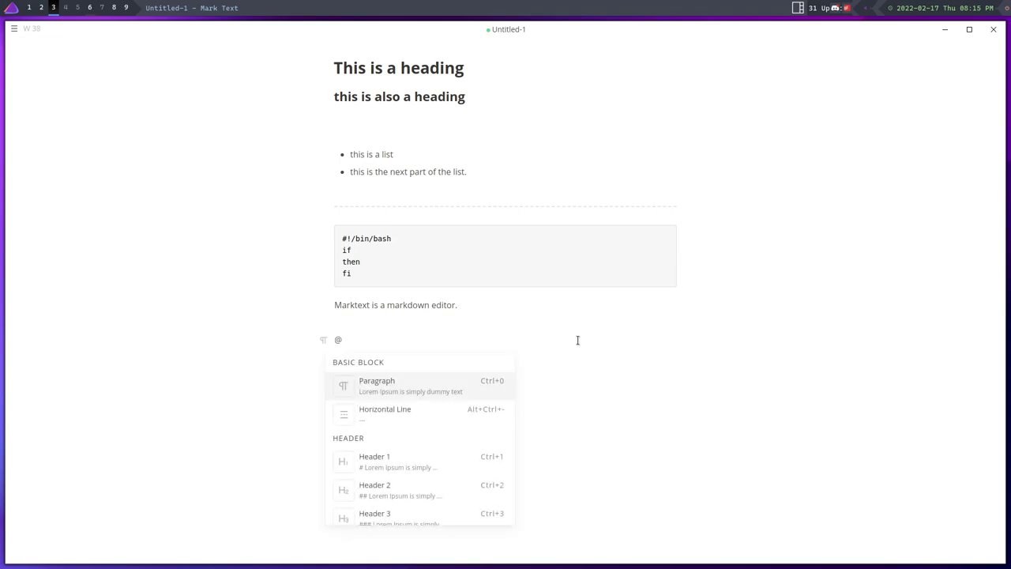
key("BackSpace")
type("This is a para")
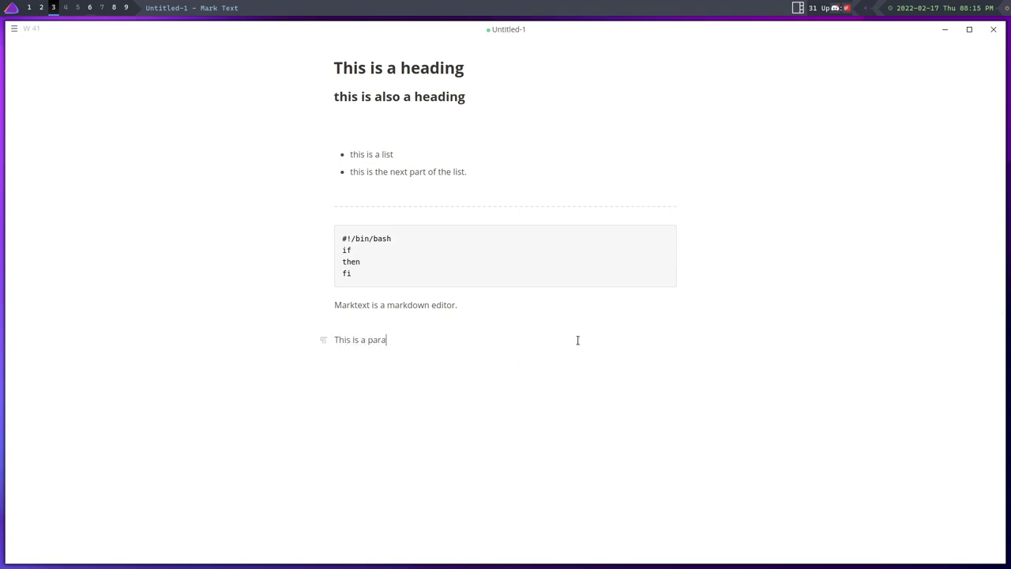
type("graph marker.")
key("Return")
Add the heading 'You can also do Headlines like normal.'
type("#You can also")
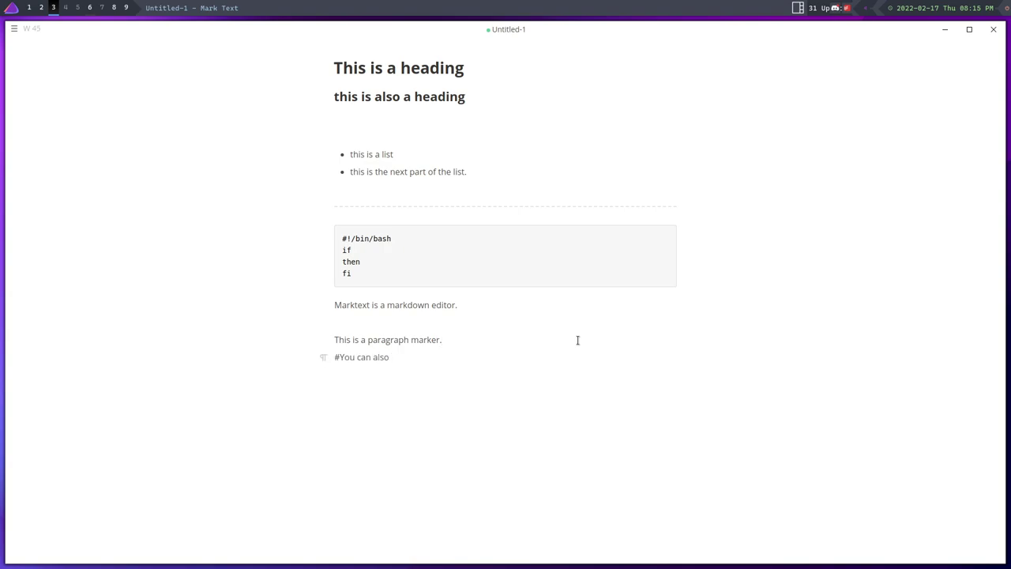
key("BackSpace")
key("BackSpace")
key("BackSpace")
key("BackSpace")
key("BackSpace")
key("BackSpace")
key("BackSpace")
key("BackSpace")
key("BackSpace")
key("BackSpace")
key("BackSpace")
key("BackSpace")
type("You can also ")
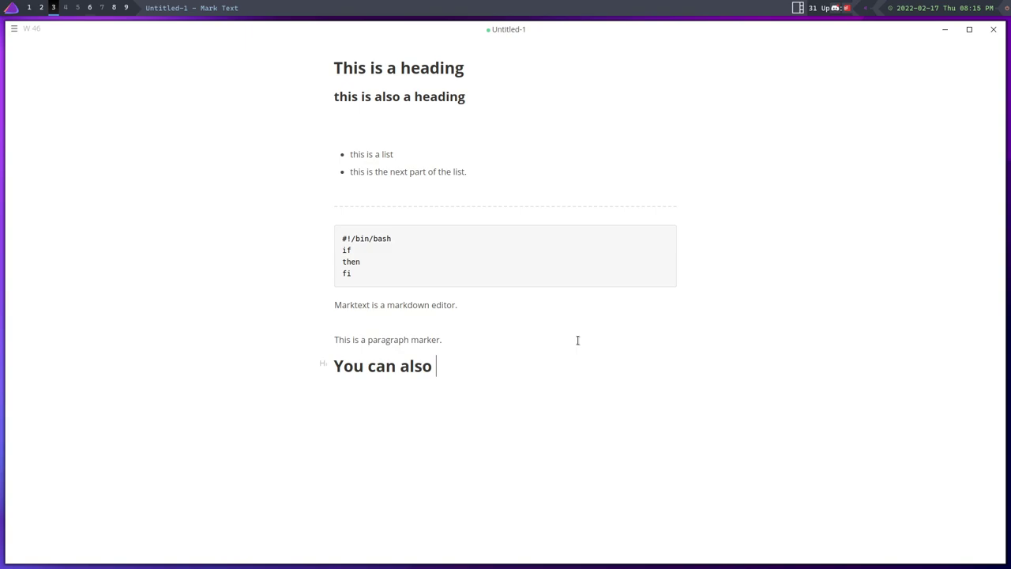
type("do Headlines liek norm")
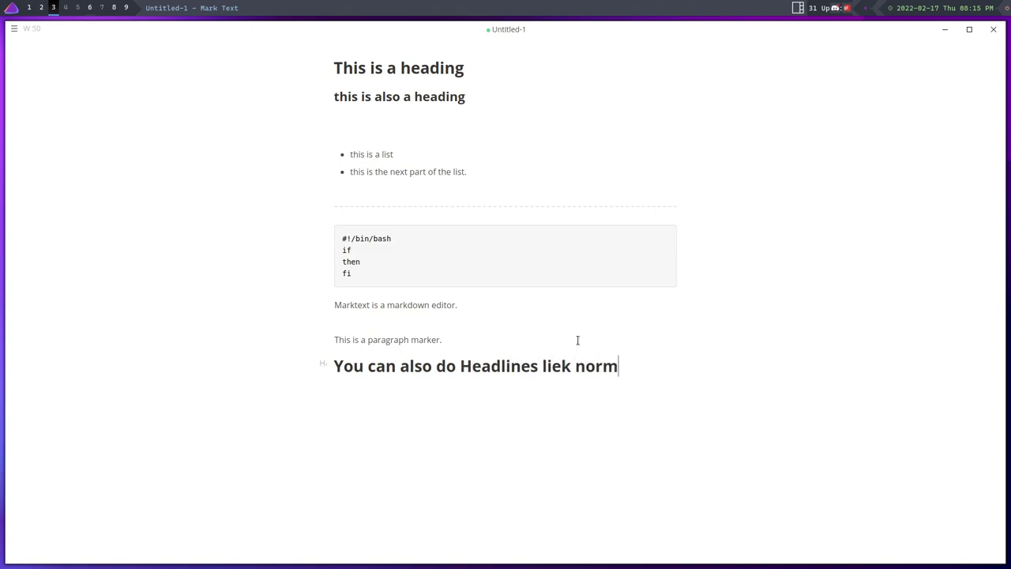
key("BackSpace")
key("BackSpace")
key("BackSpace")
key("BackSpace")
key("BackSpace")
key("BackSpace")
key("BackSpace")
type("ke normal.")
key("Return")
Insert an HTML block containing '<li>list item', then begin the paragraph 'That's kind of cool.'
type("@")
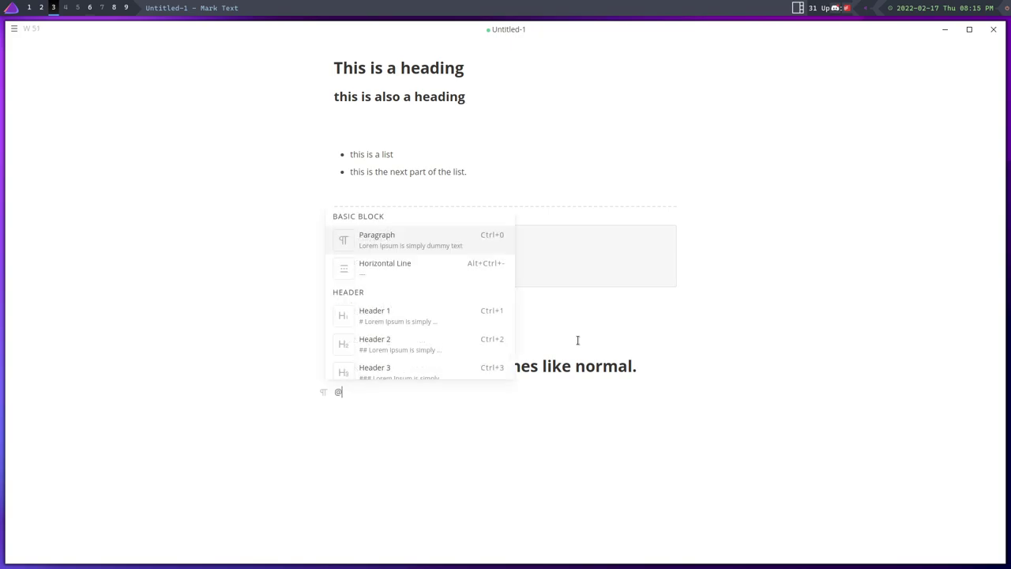
key("Down")
key("Down")
key("Down")
key("Down")
key("Down")
key("Down")
key("Down")
key("Down")
key("Down")
key("Down")
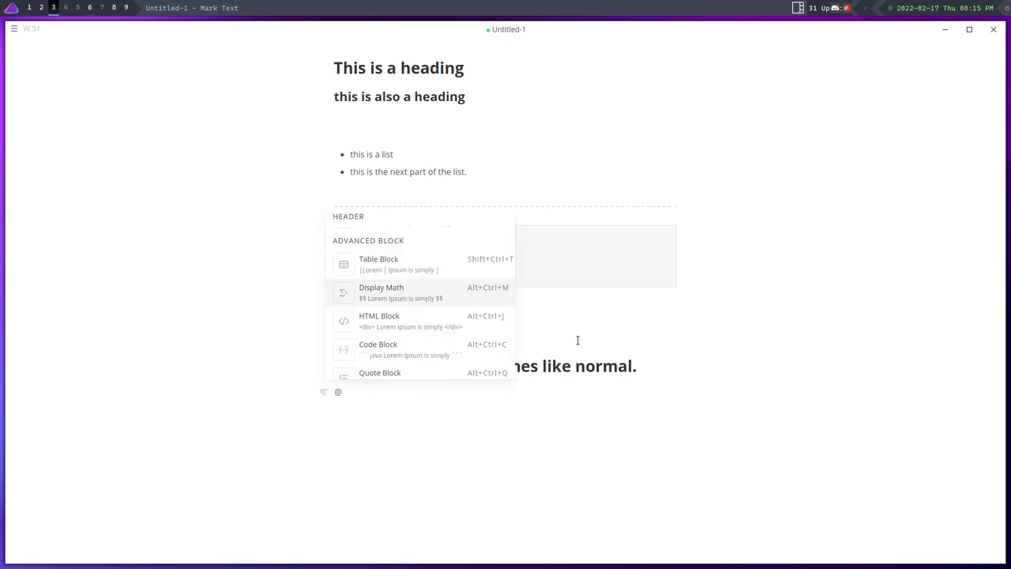
key("Down")
key("Down")
key("Up")
key("Up")
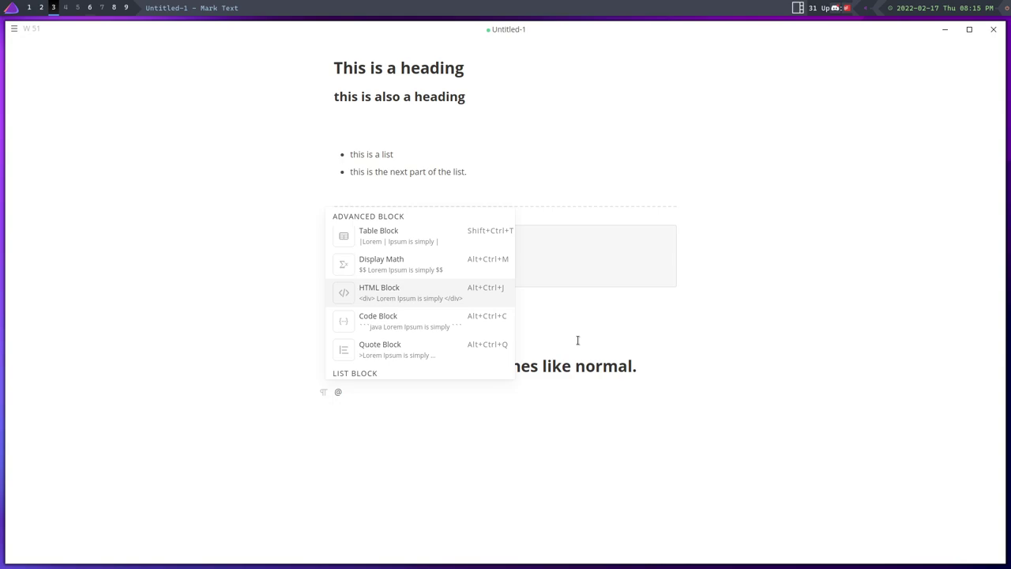
key("Return")
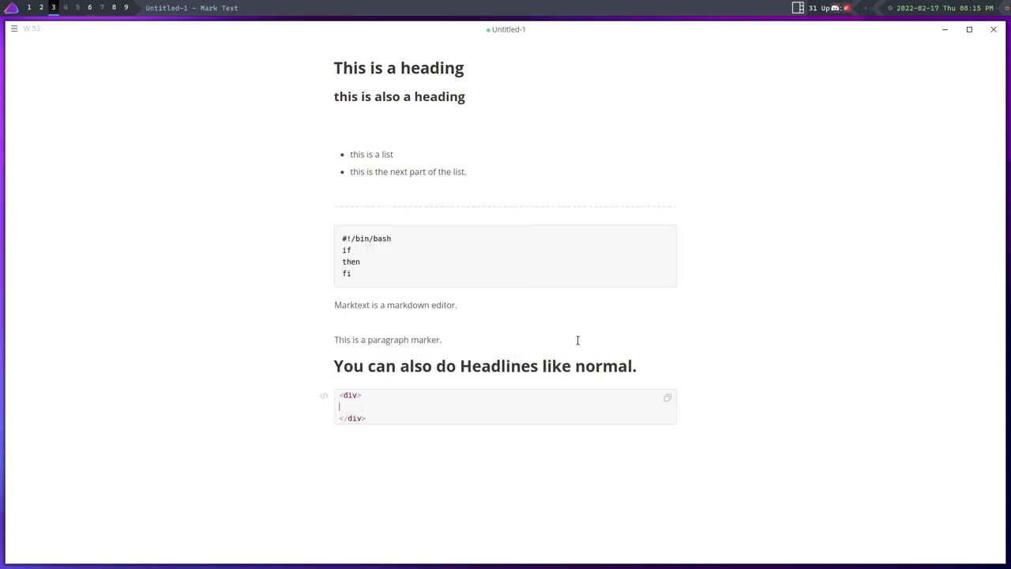
type("HTML BLOCK")
key("Down")
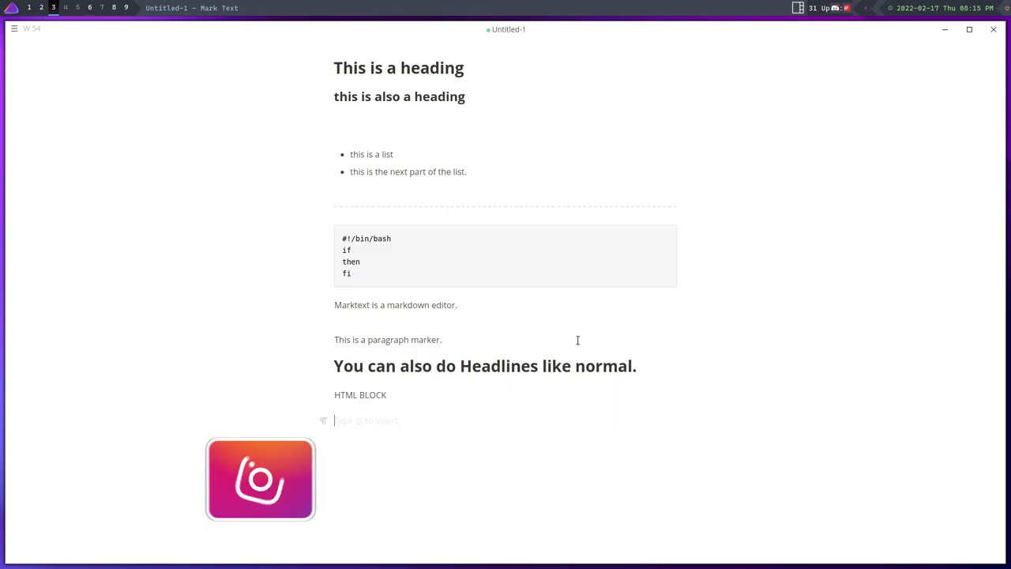
key("Up")
key("Up")
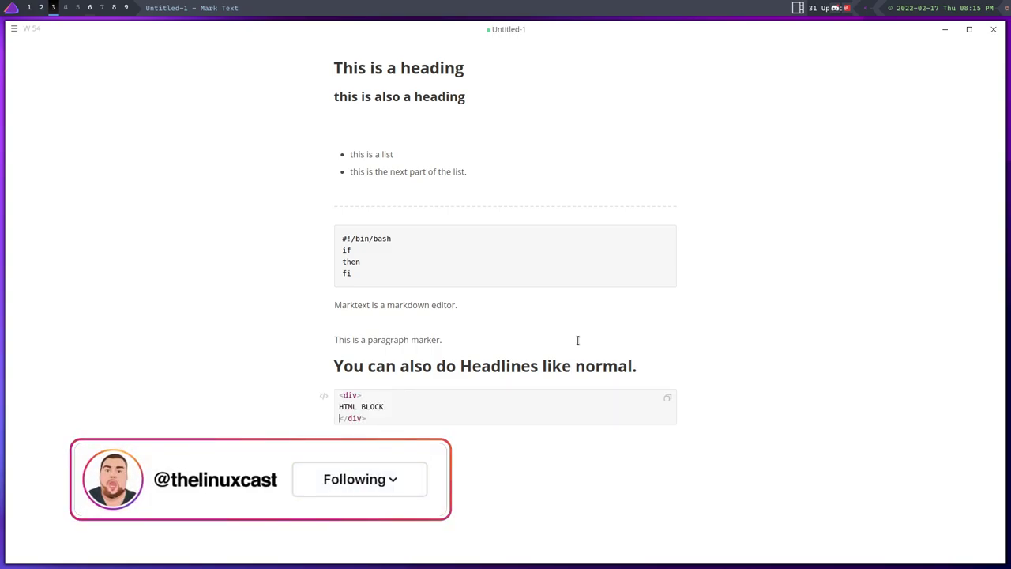
key("End")
key("BackSpace")
key("BackSpace")
key("BackSpace")
key("BackSpace")
key("BackSpace")
key("BackSpace")
key("BackSpace")
key("BackSpace")
key("BackSpace")
key("BackSpace")
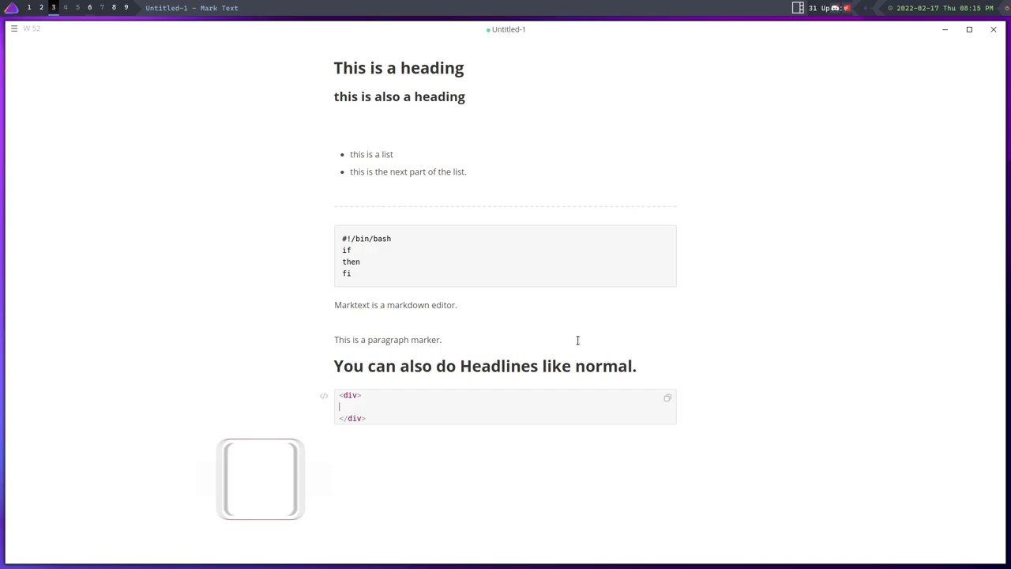
type("<l")
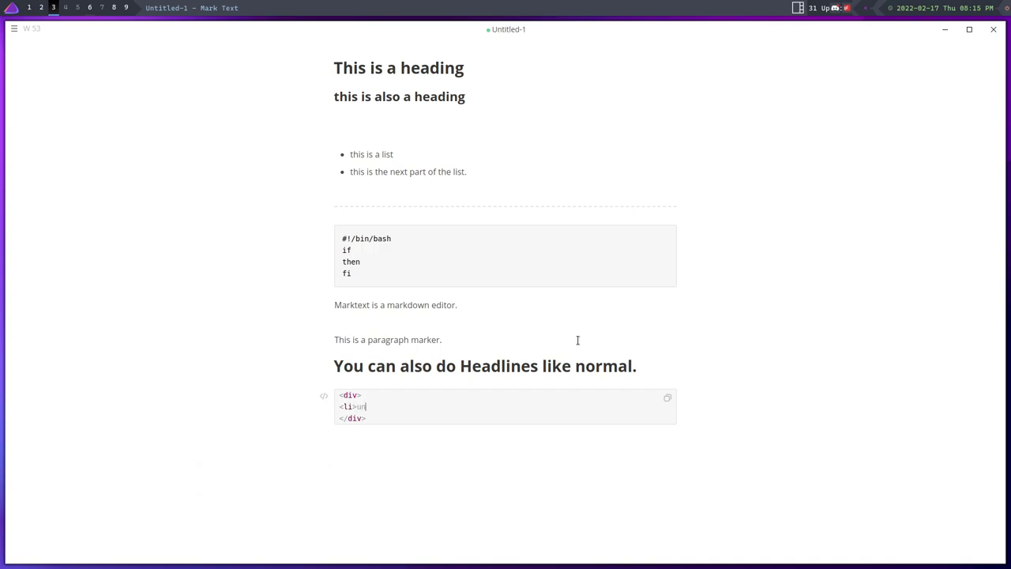
type("i>list item")
key("Down")
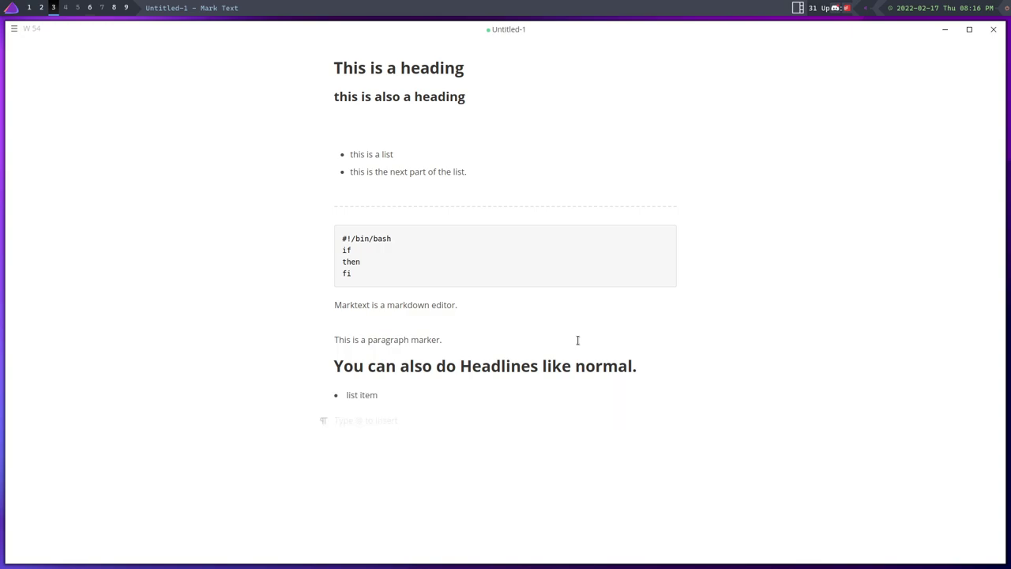
type("T hat's kind of cool.")
Insert a Display Math block with the equation 2x+3=4 below 'That's kind of cool.'
key("Return")
type("@")
key("Down")
key("Down")
key("Down")
key("Down")
key("Down")
key("Down")
key("Down")
key("Down")
key("Down")
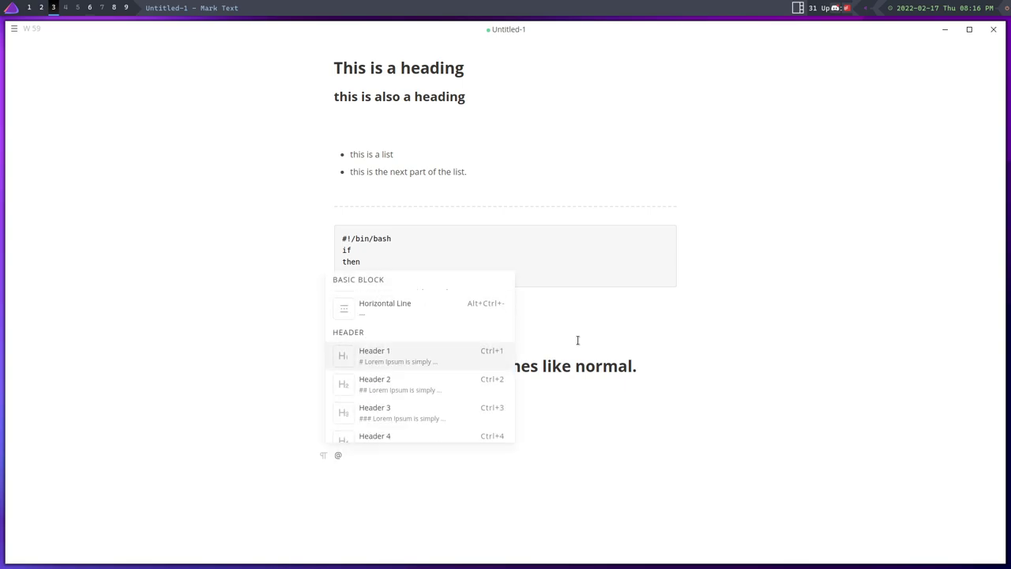
key("Down")
key("Down")
key("Down")
key("Down")
key("Down")
key("Down")
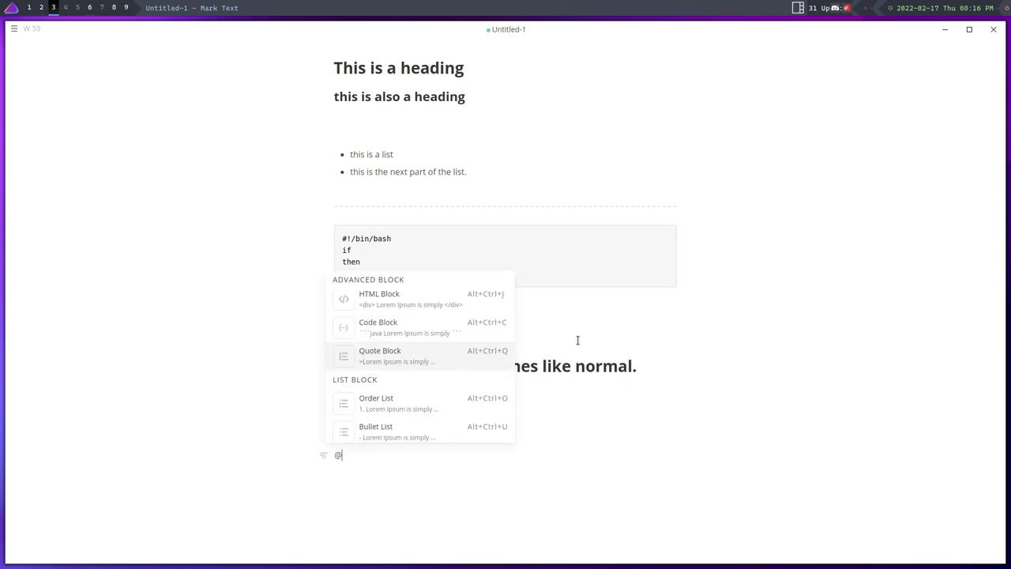
key("Down")
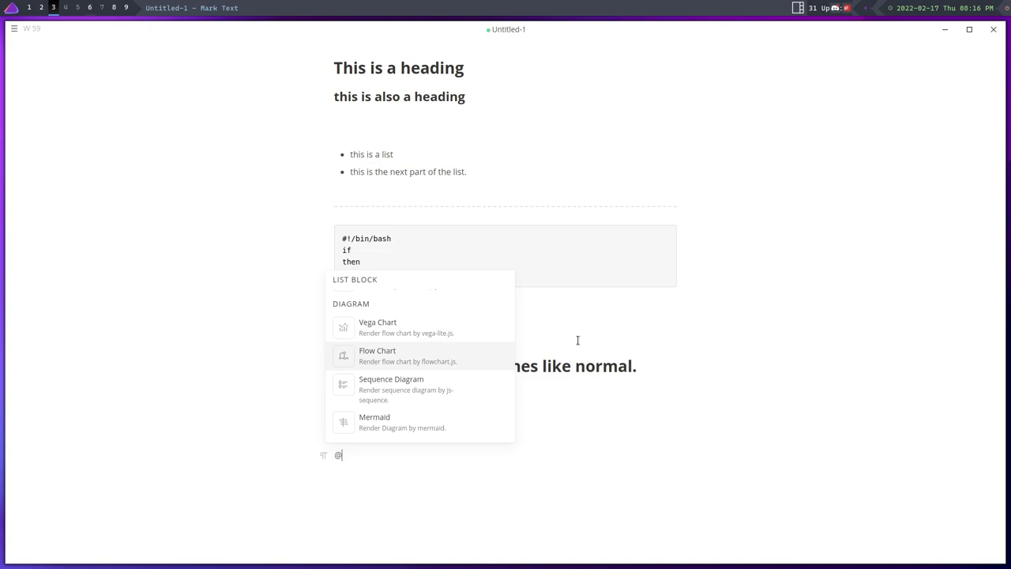
key("Down")
key("Down")
key("Up")
key("Up")
key("Up")
key("Up")
key("Up")
key("Up")
key("Up")
key("Up")
key("Up")
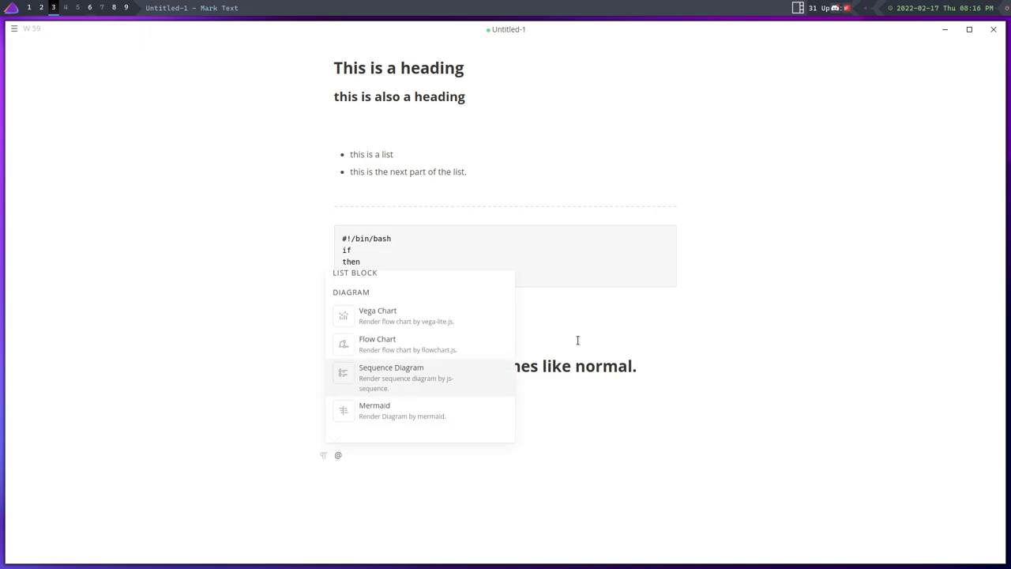
key("Down")
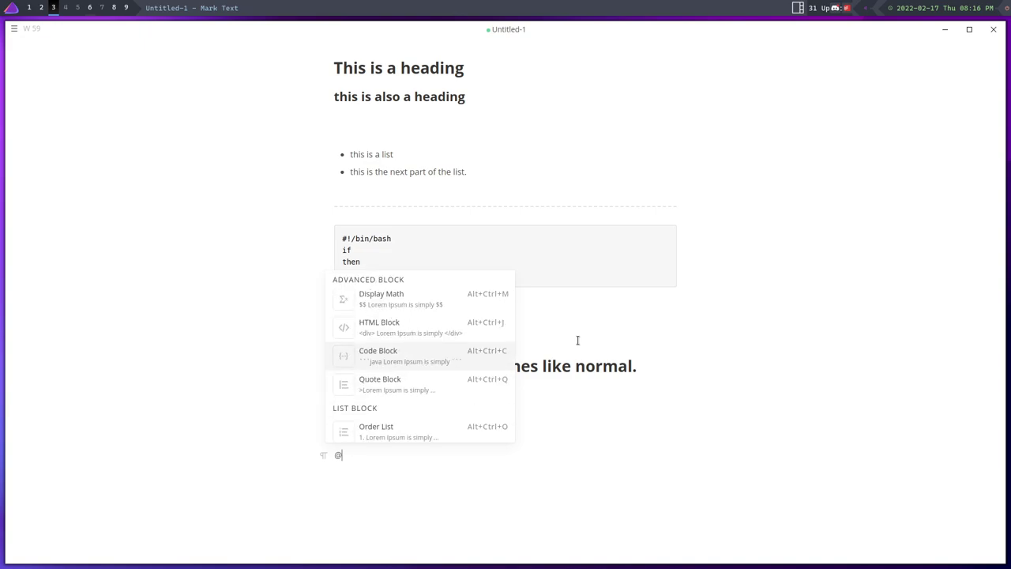
key("Up")
key("Up")
key("Return")
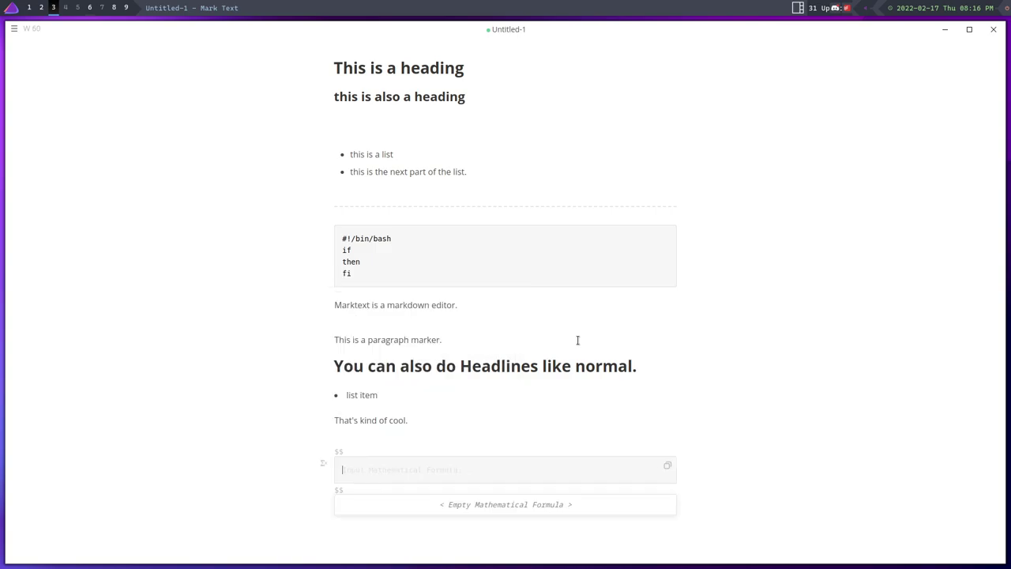
type("2x+3=4")
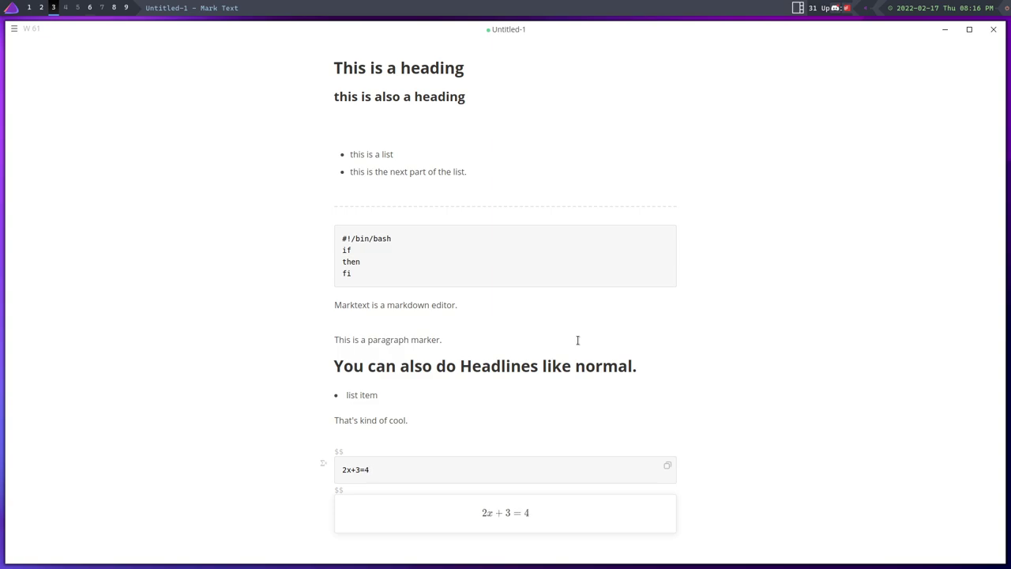
key("ctrl+Return")
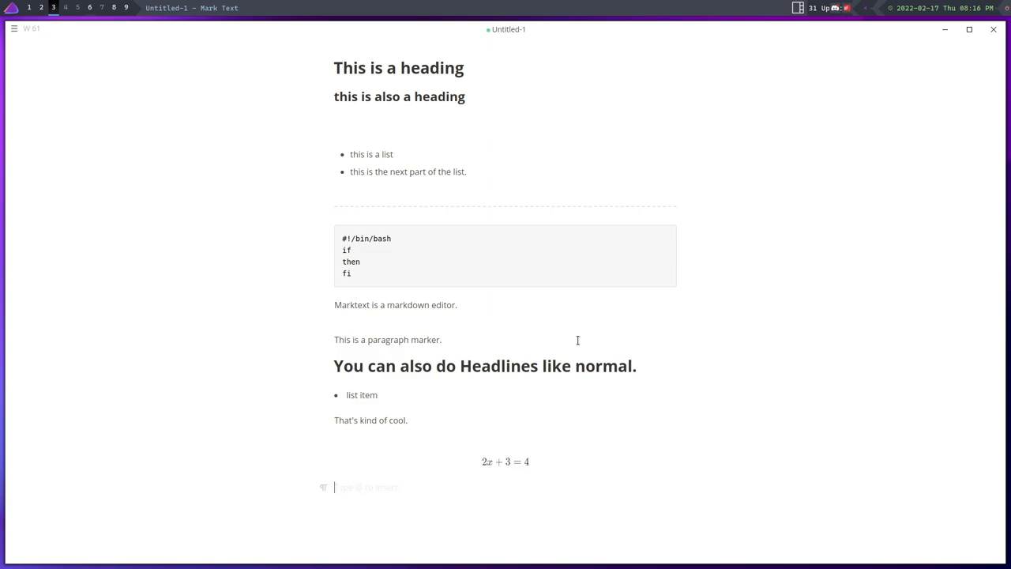
Try a Mermaid block, remove it, and let the math and HTML blocks render
type("@")
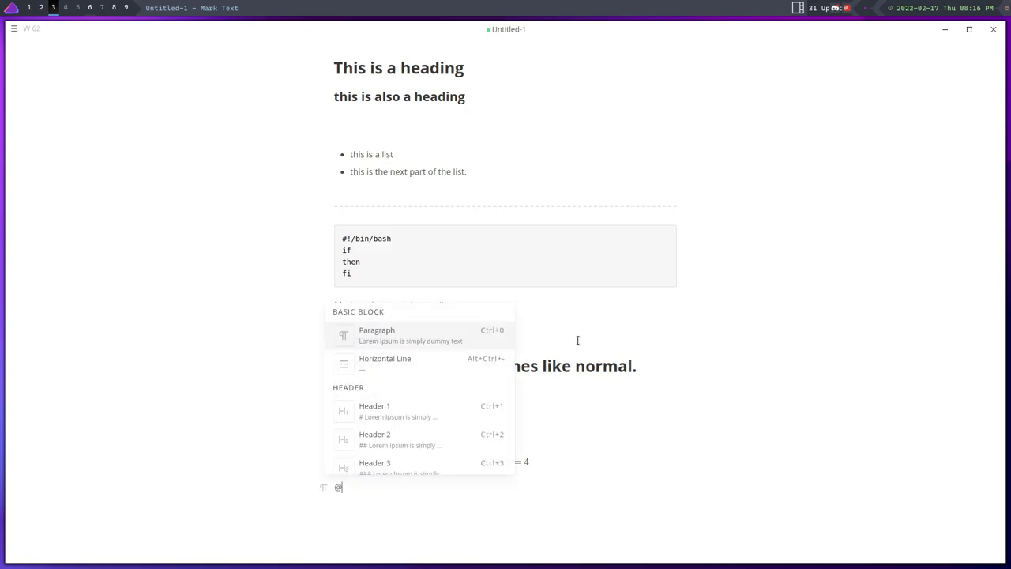
key("Down")
key("Down")
key("Down")
key("Down")
key("Down")
key("Down")
key("Down")
key("Down")
key("Down")
key("Down")
key("Down")
key("Down")
key("Down")
key("Down")
key("Down")
key("Down")
key("Down")
key("Down")
key("Down")
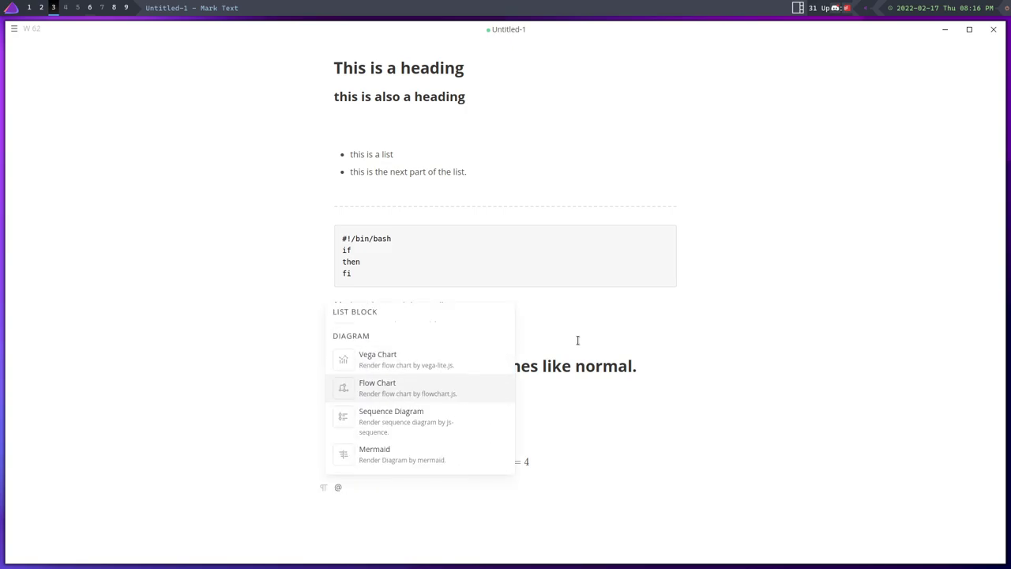
key("Return")
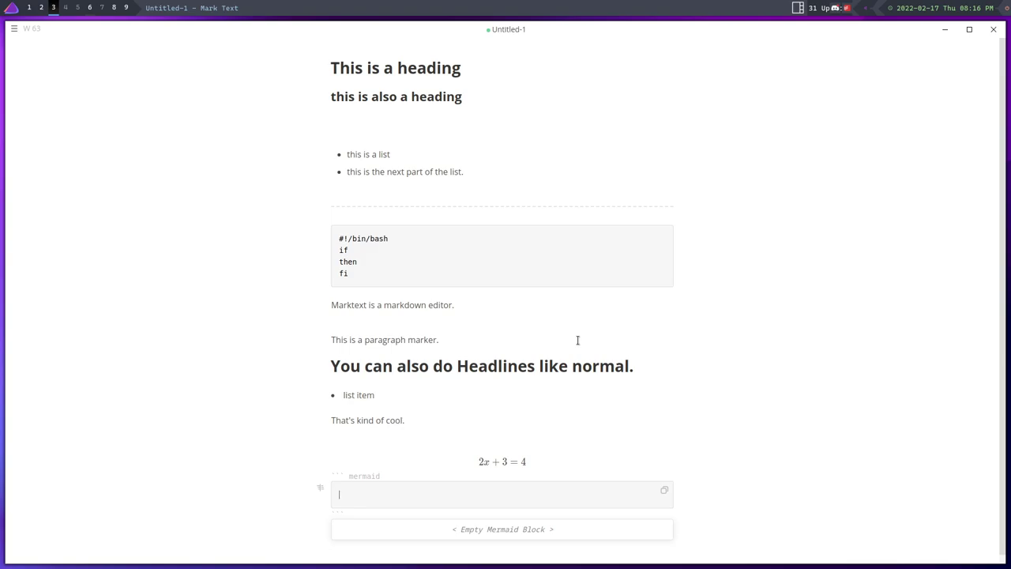
type("I don't know what this is.")
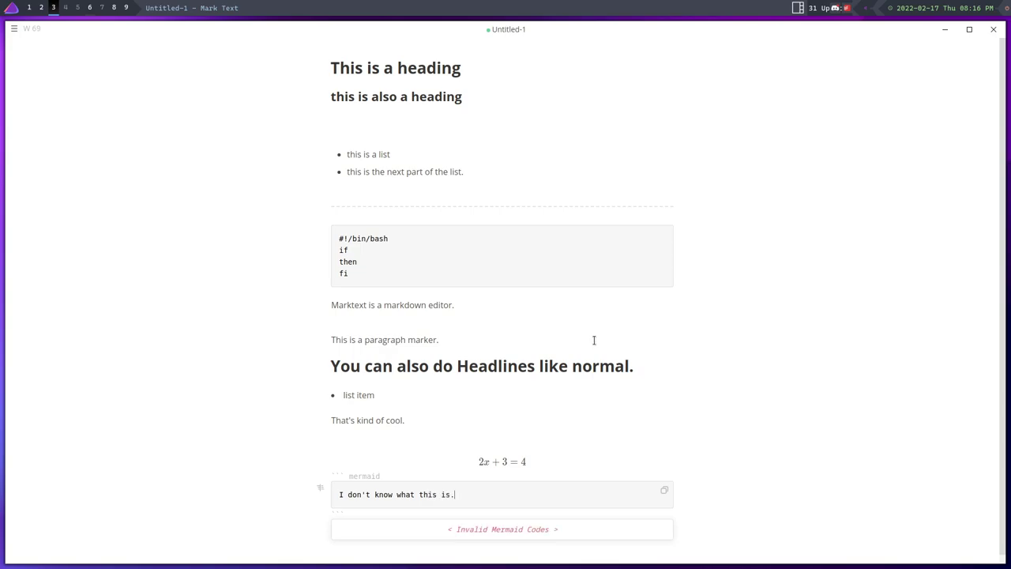
key("BackSpace")
key("BackSpace")
key("BackSpace")
key("BackSpace")
key("BackSpace")
key("BackSpace")
key("BackSpace")
key("BackSpace")
key("BackSpace")
key("BackSpace")
key("BackSpace")
key("BackSpace")
key("BackSpace")
key("BackSpace")
key("BackSpace")
key("BackSpace")
key("BackSpace")
key("BackSpace")
key("BackSpace")
key("BackSpace")
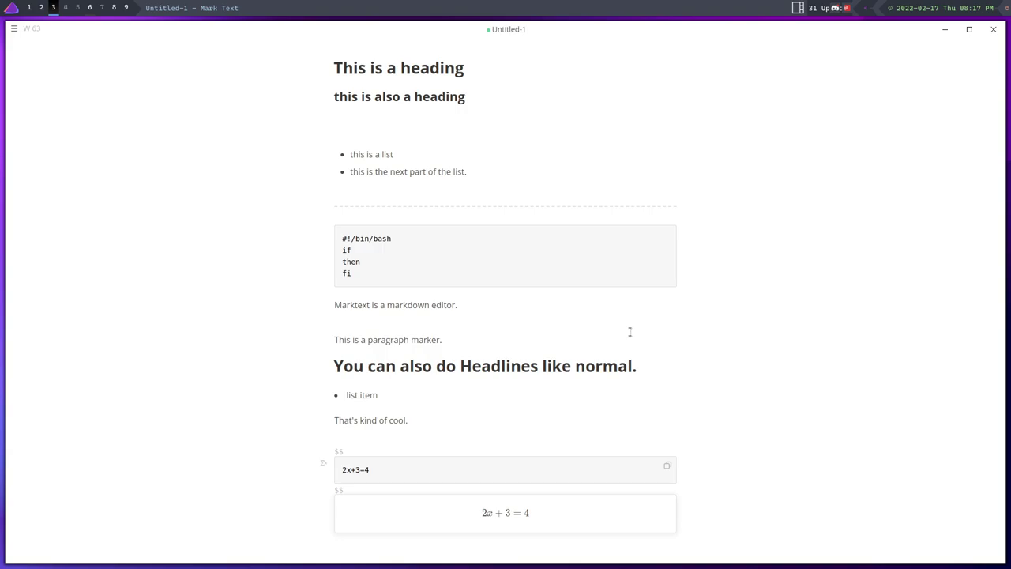
key("Up")
key("Up")
key("Down")
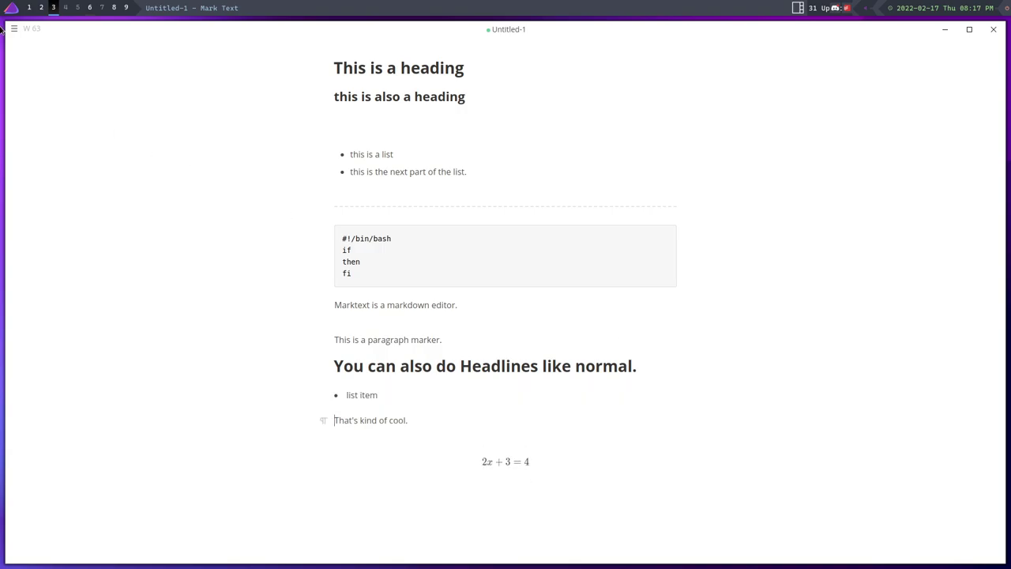
Switch the editor theme to Dark
left_click(14, 29)
mouse_move(54, 55)
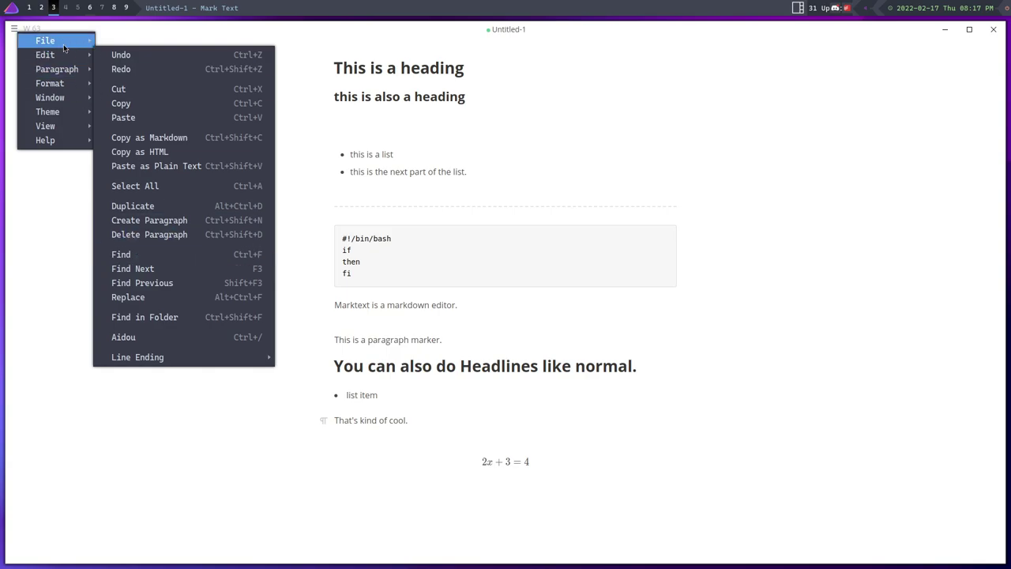
mouse_move(79, 112)
left_click(119, 126)
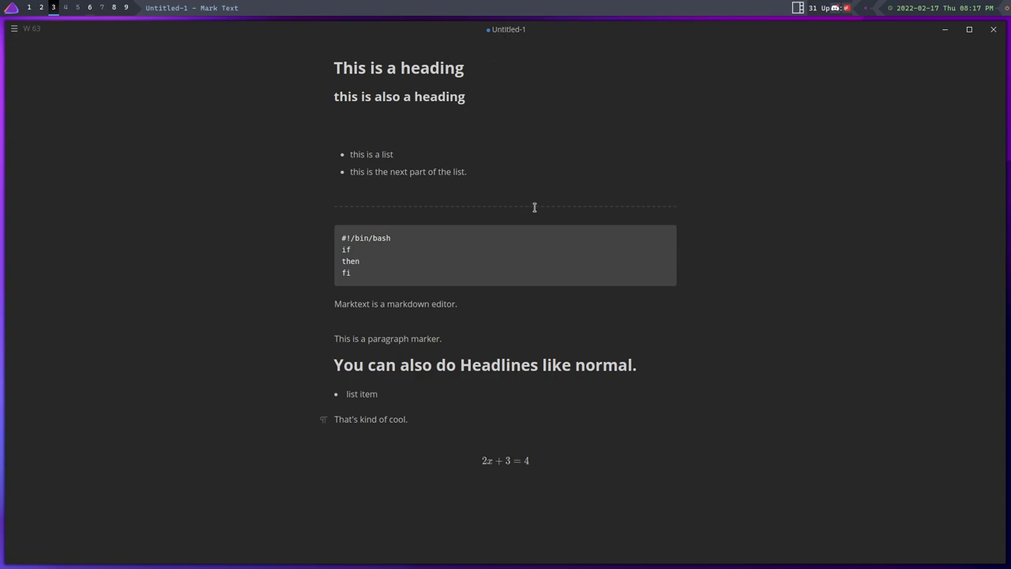
Cycle the counter through word, paragraph and character statistics and back to words
left_click(30, 30)
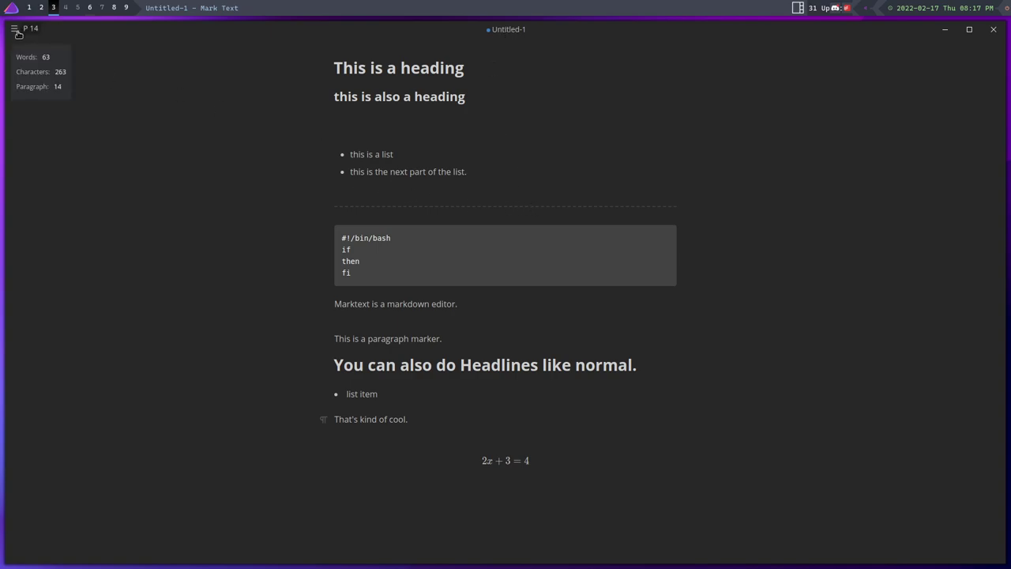
left_click(30, 30)
left_click(40, 32)
left_click(44, 32)
Switch the editor theme to One Dark
left_click(13, 31)
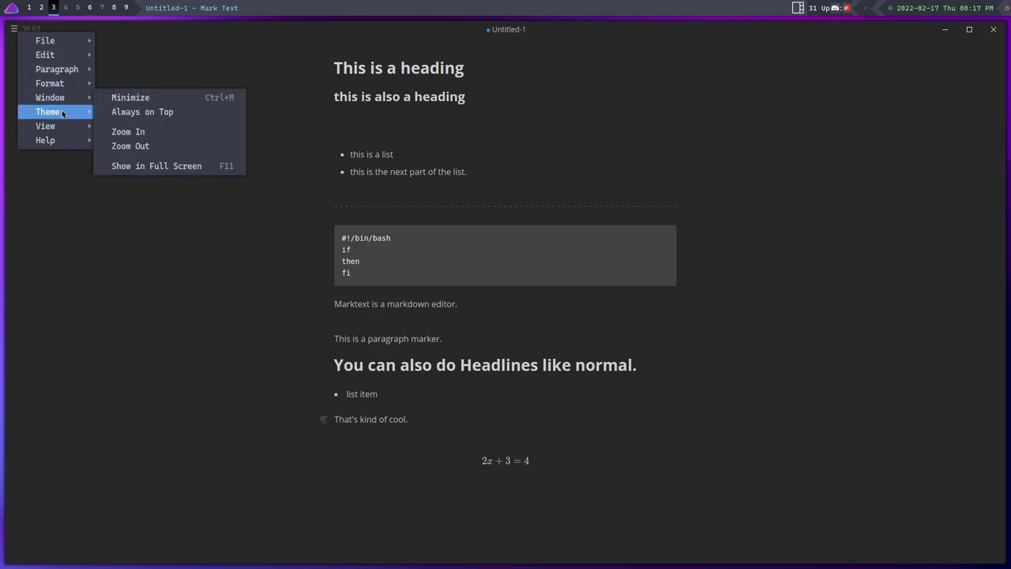
mouse_move(71, 112)
left_click(107, 169)
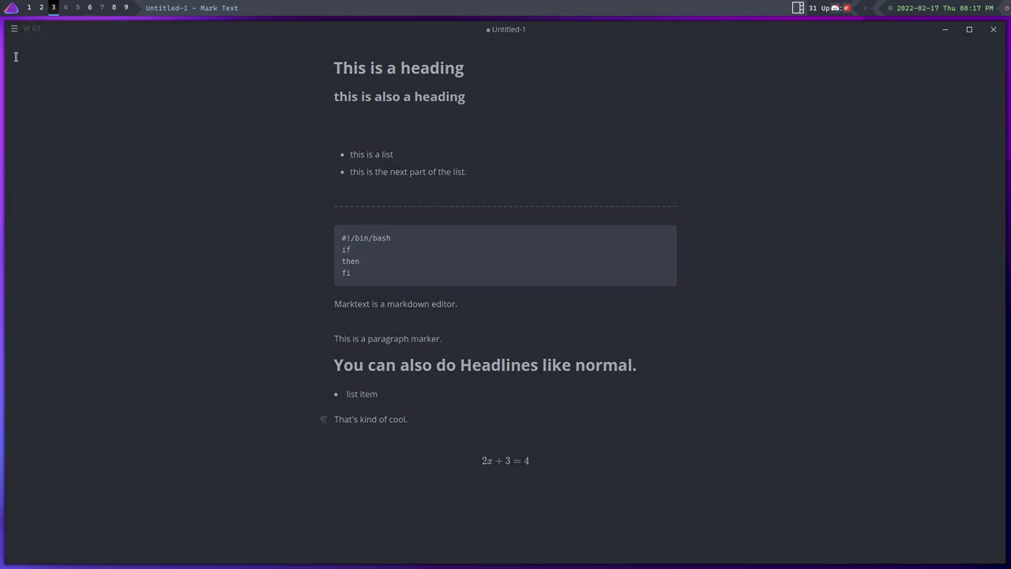
left_click(13, 29)
mouse_move(61, 105)
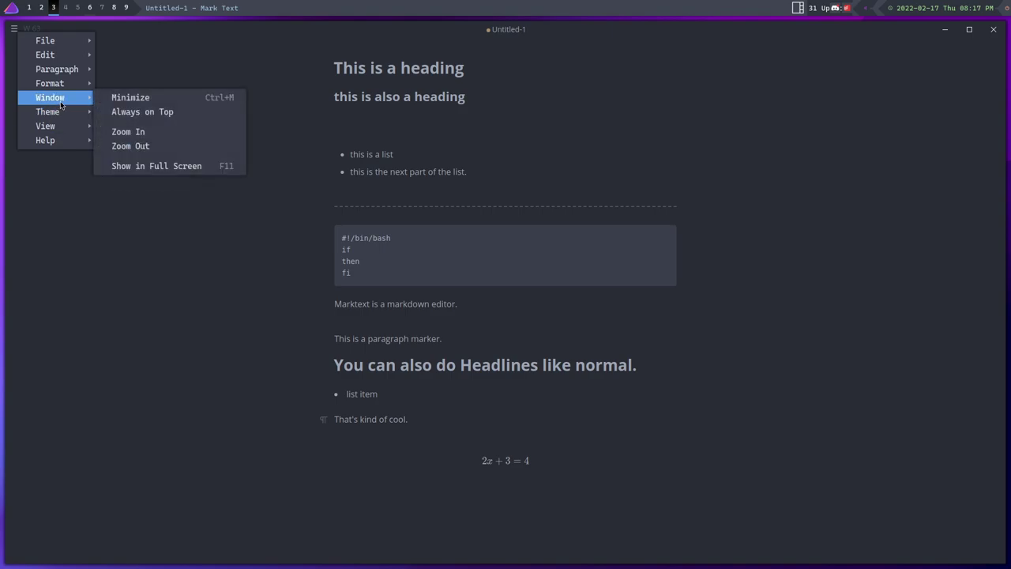
mouse_move(66, 71)
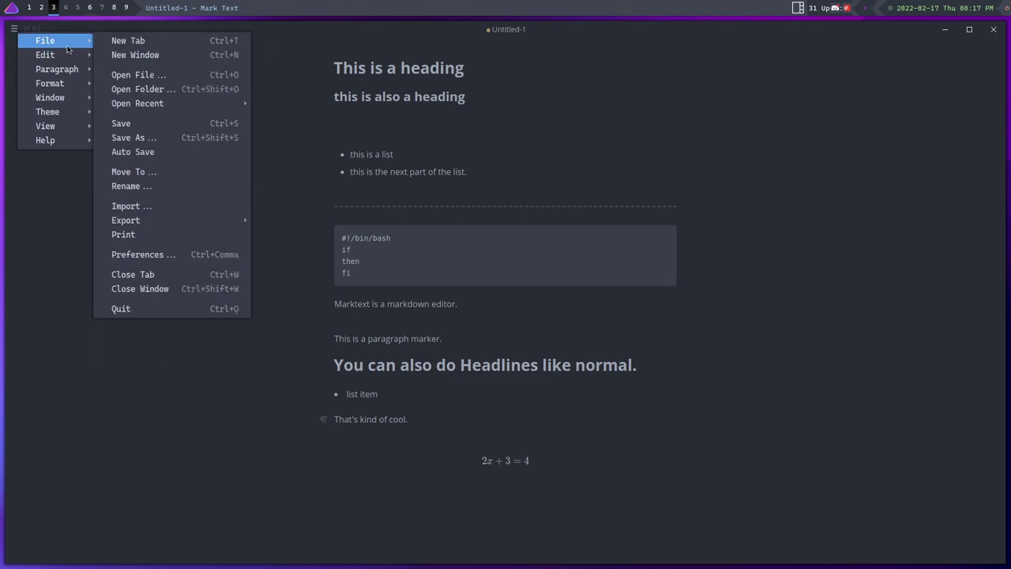
Turn on auto-save in Mark Text's preferences, keeping the title bar style as Custom
left_click(146, 254)
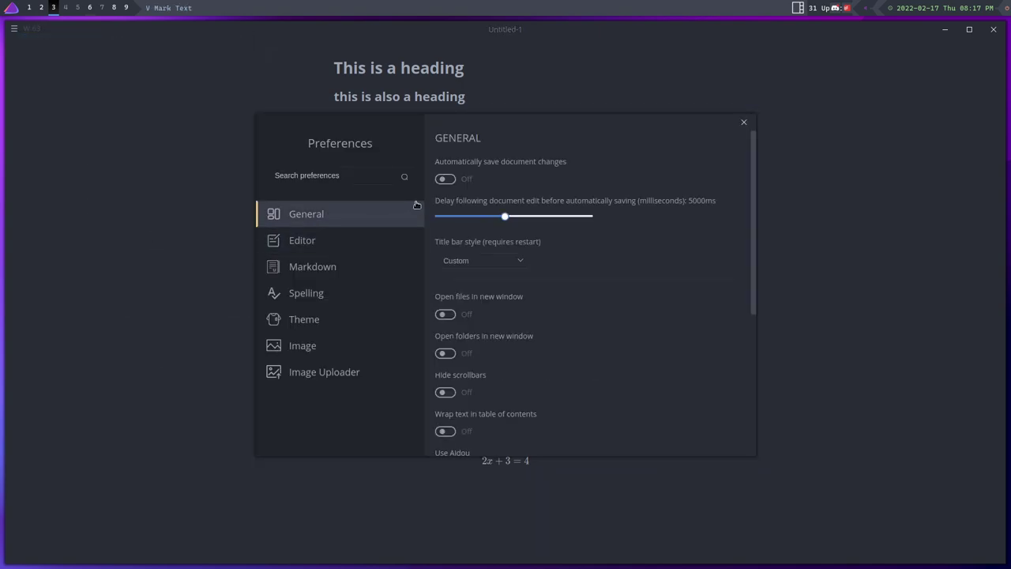
left_click(448, 183)
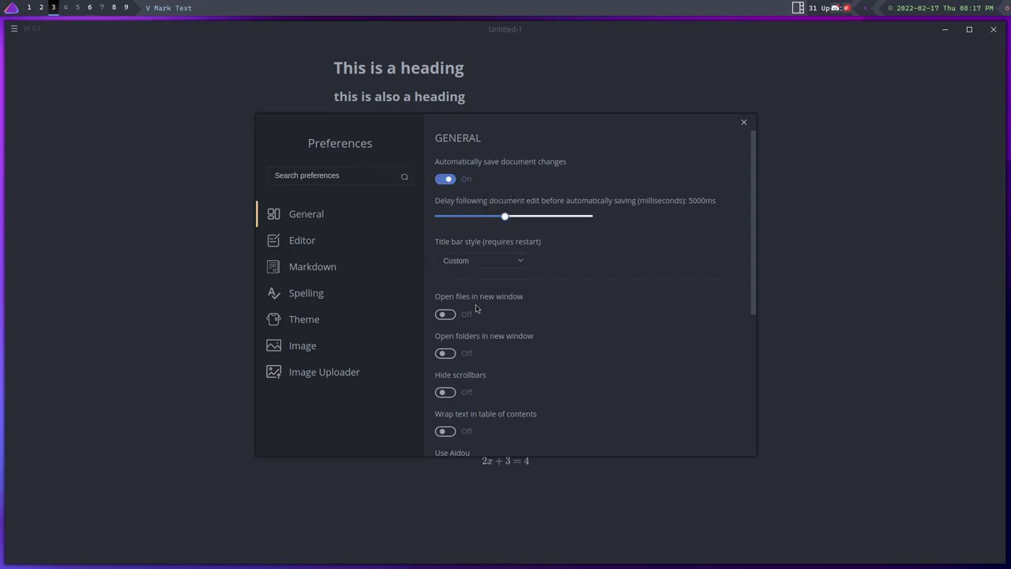
left_click(524, 262)
left_click(604, 263)
left_click(457, 261)
left_click(602, 245)
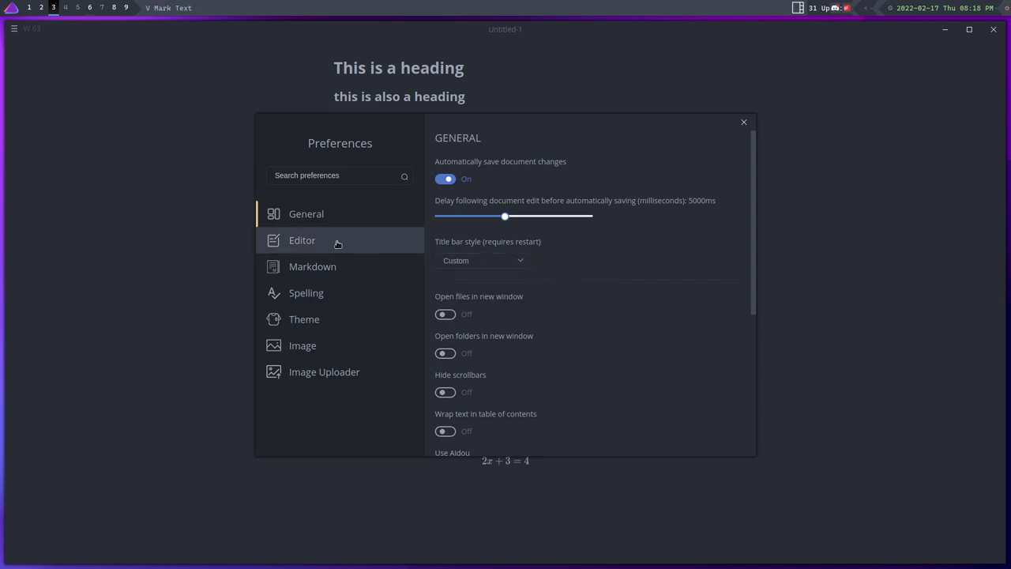
Browse the Editor and Markdown settings, leaving the bullet and ordered list markers unchanged
left_click(335, 241)
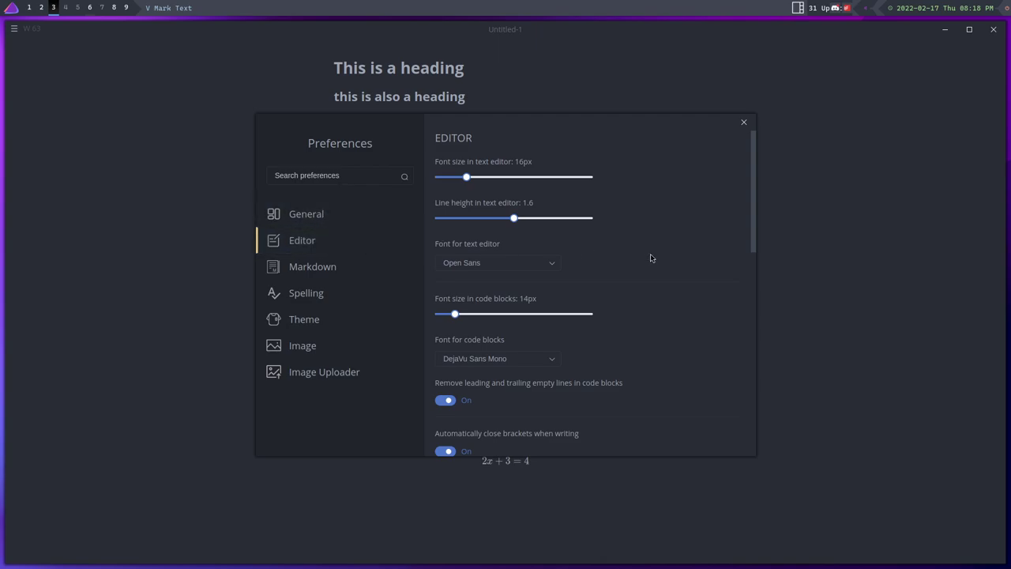
scroll(653, 256, "down", 5)
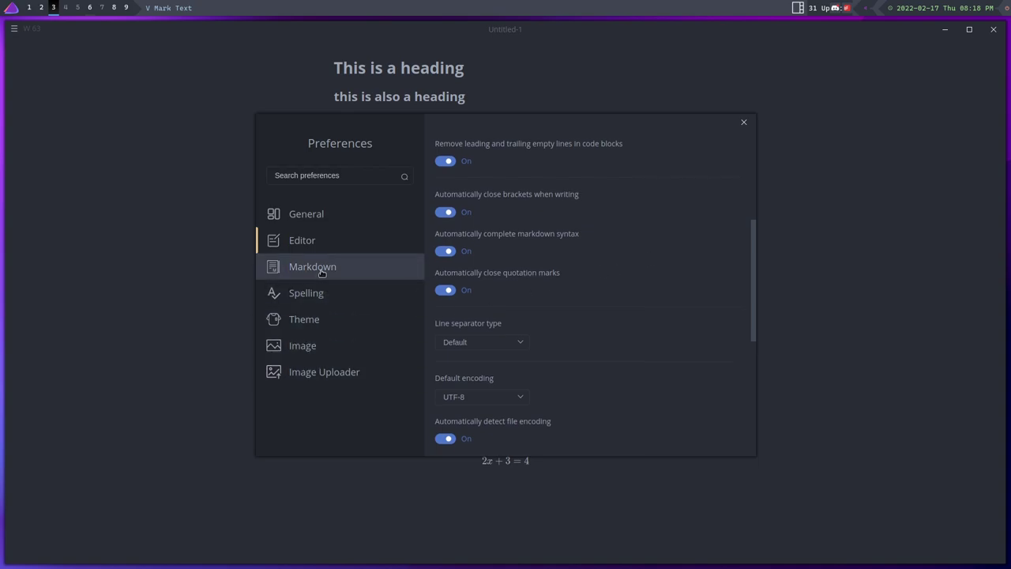
scroll(639, 298, "down", 2)
scroll(638, 298, "down", 2)
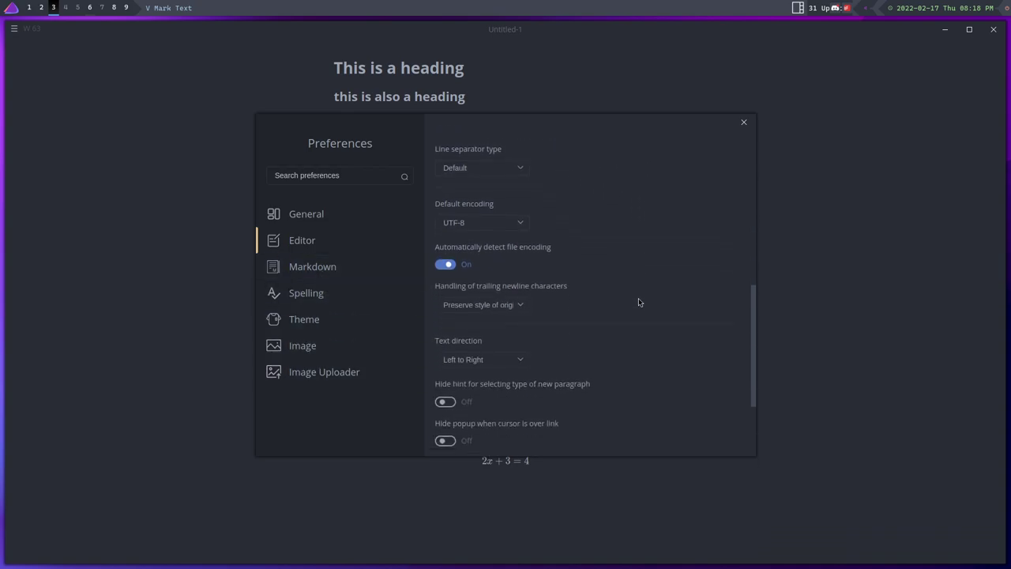
scroll(639, 298, "down", 3)
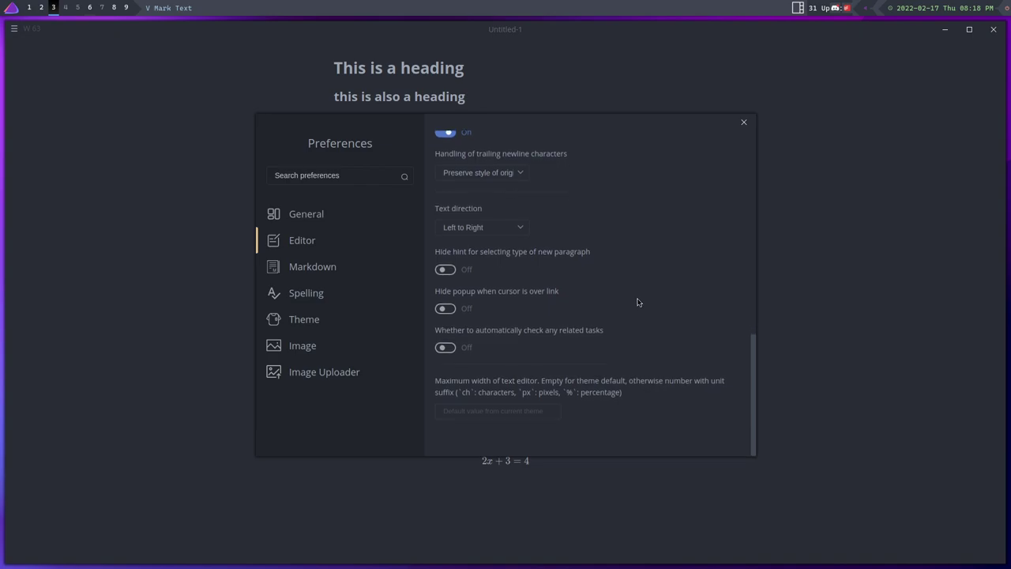
left_click(331, 268)
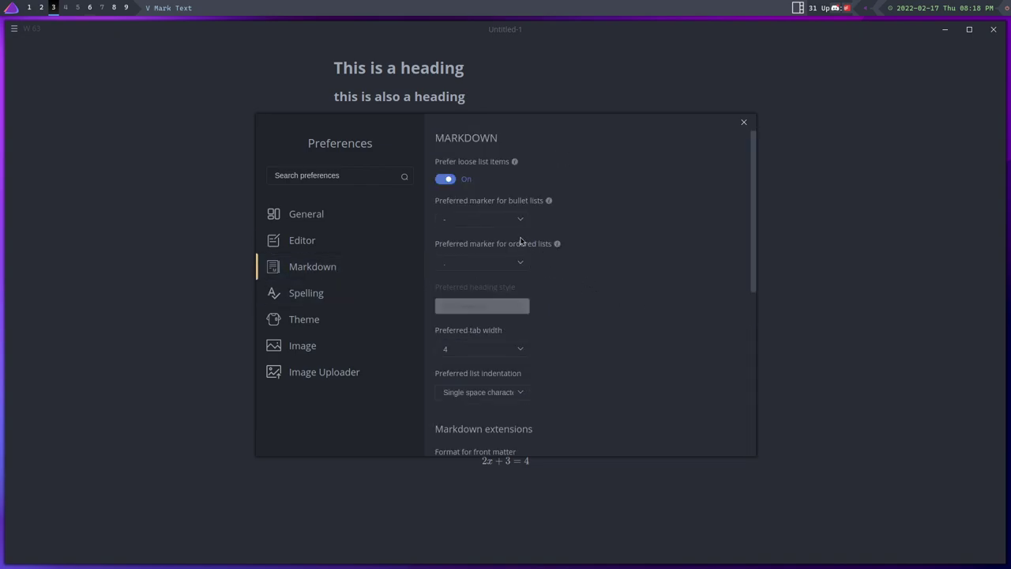
left_click(518, 222)
left_click(519, 221)
left_click(519, 262)
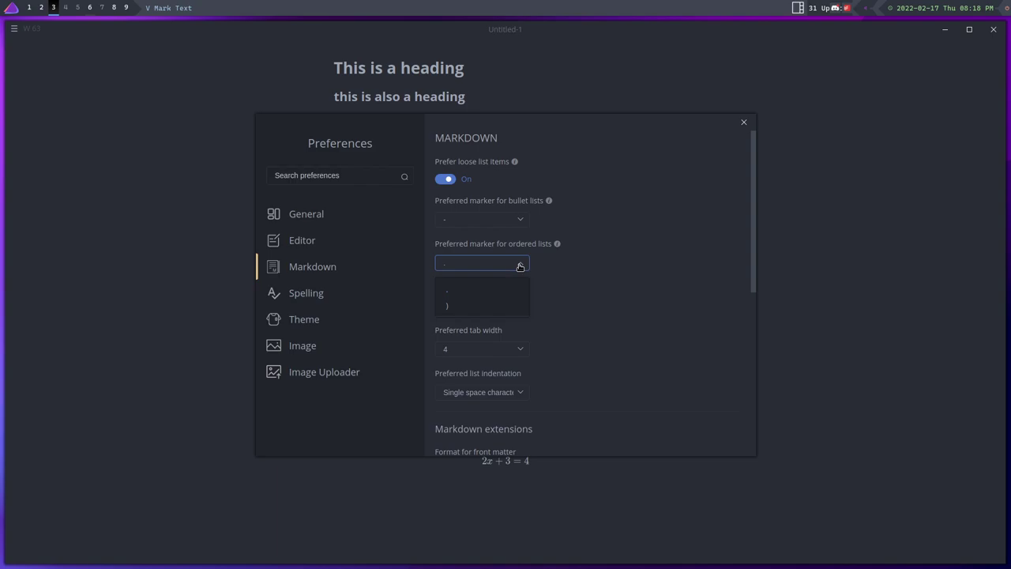
left_click(569, 272)
scroll(569, 272, "down", 1)
scroll(569, 271, "down", 5)
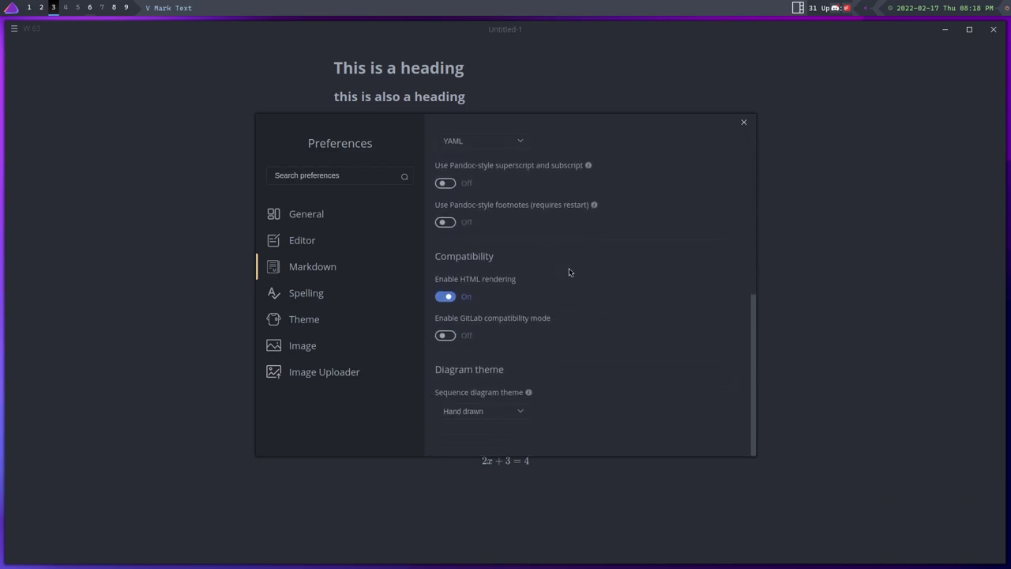
Turn on the spell checker, look over the Theme, Image and uploader pages, then close Preferences
left_click(315, 291)
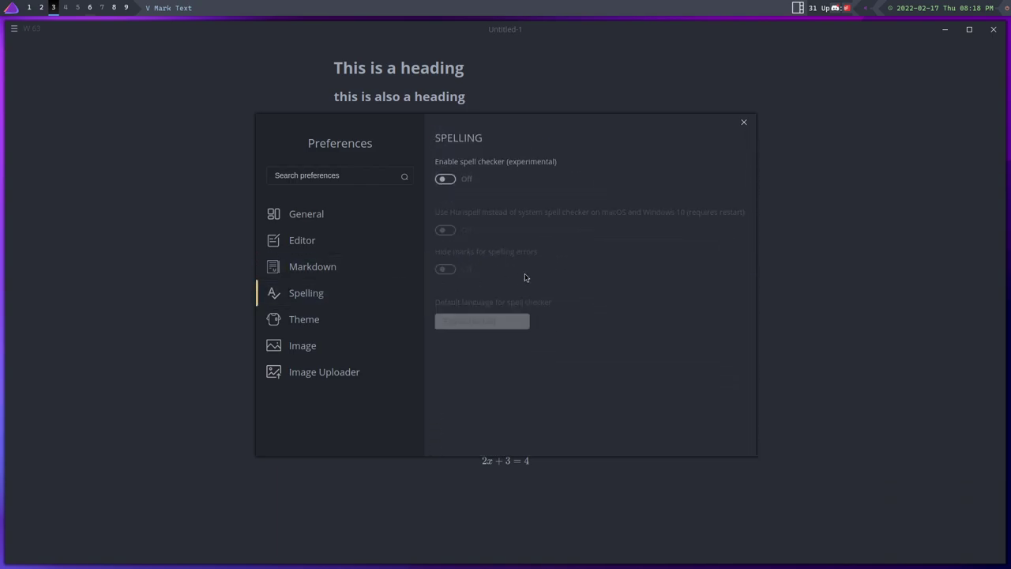
left_click(442, 181)
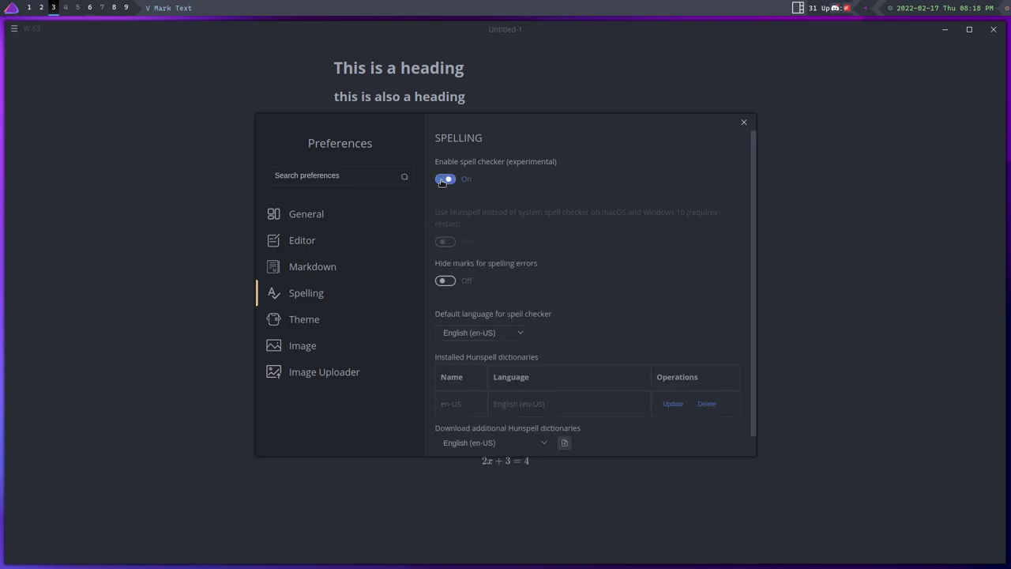
scroll(593, 242, "down", 1)
left_click(317, 316)
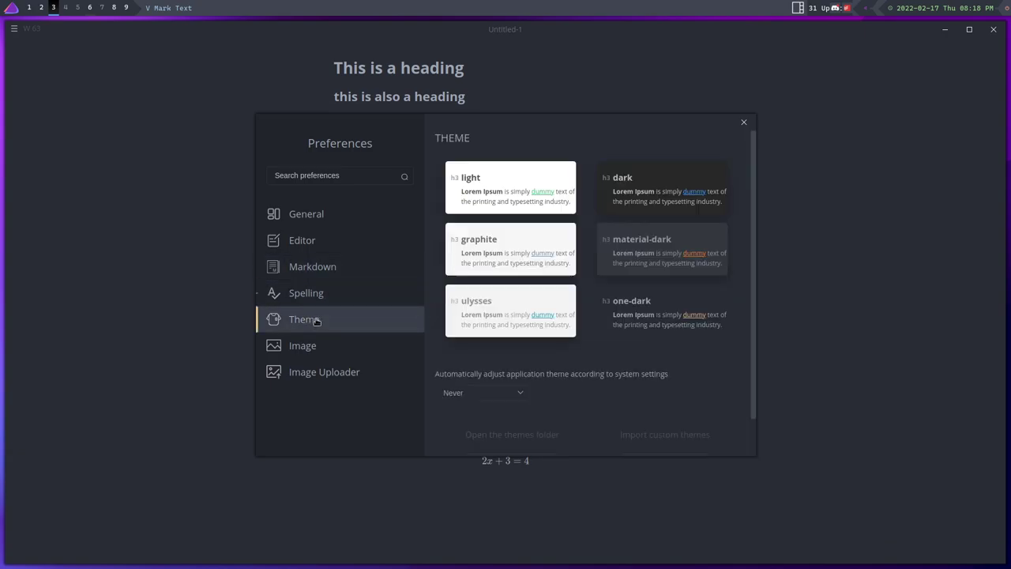
scroll(549, 346, "down", 1)
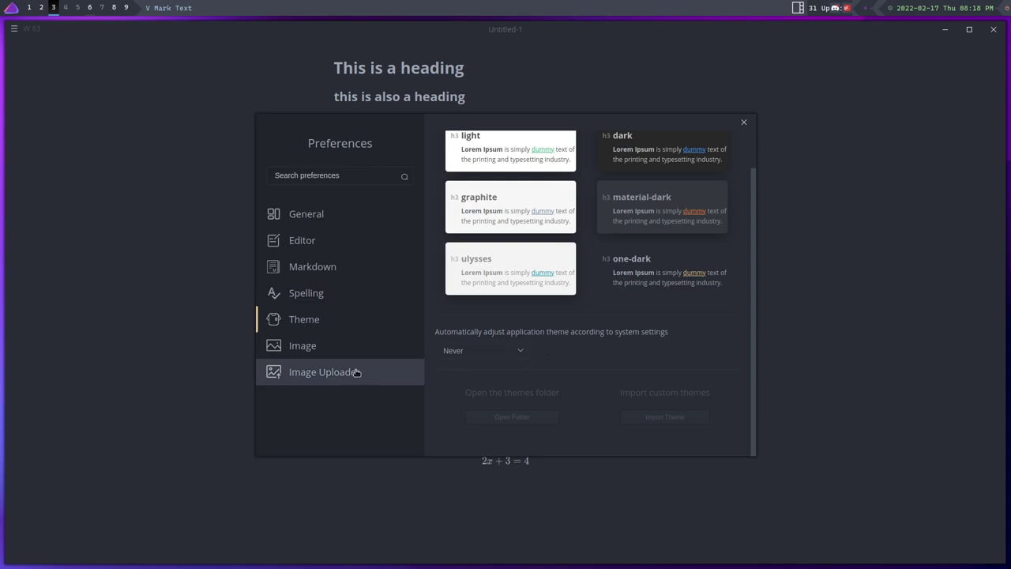
left_click(335, 351)
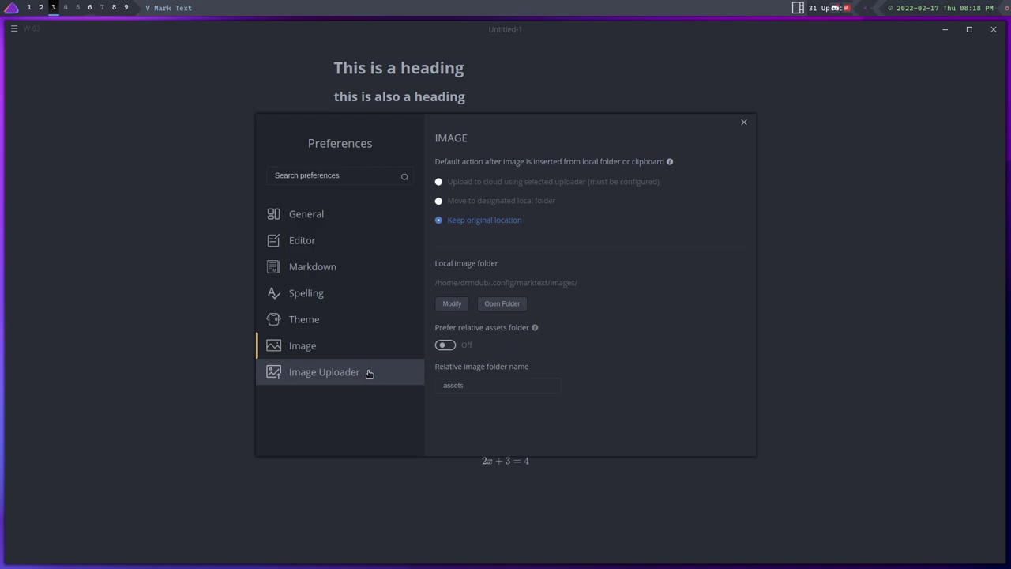
left_click(369, 373)
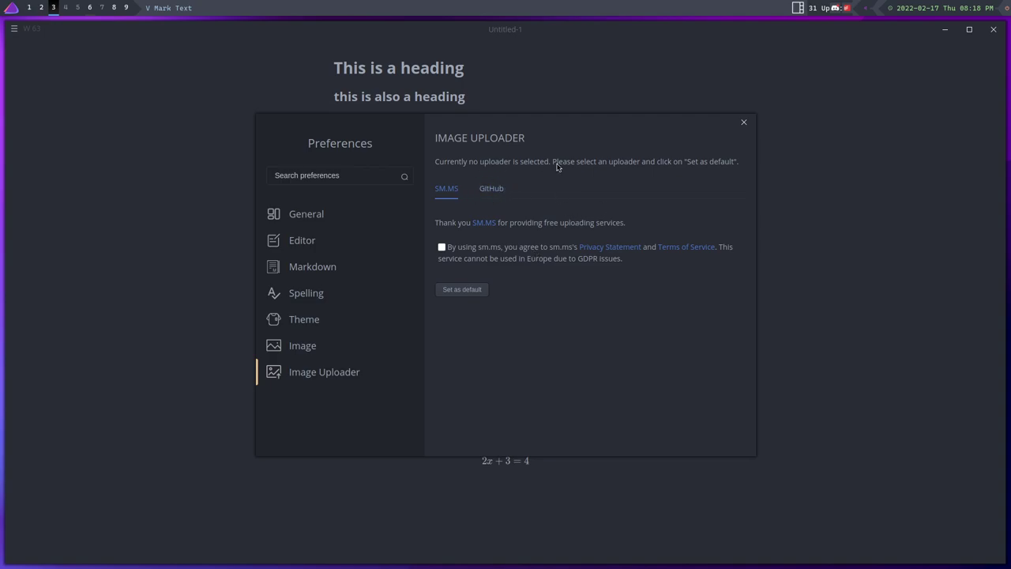
left_click(743, 123)
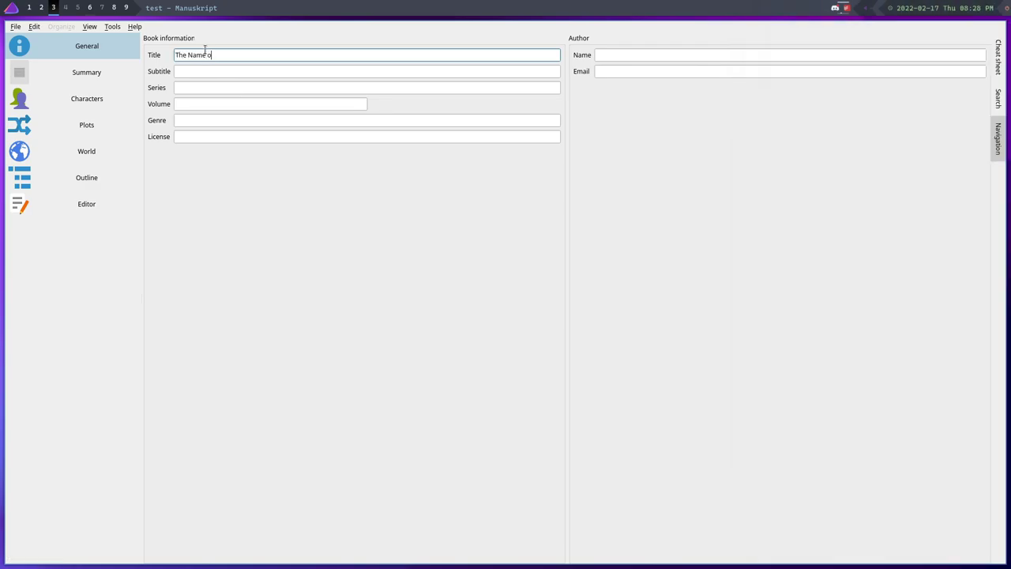
Enter the title 'The Name of My Novel' and subtitle 'How Matt Became The Next Stephen King'
type("f My Novel")
left_click(192, 74)
type("How t")
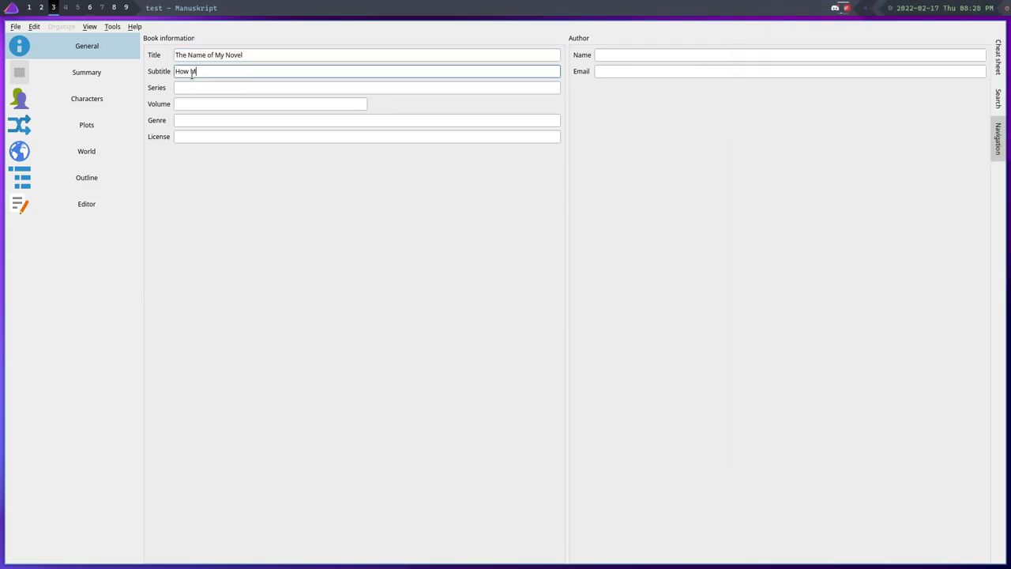
type("att became The Next Se")
key("BackSpace")
type("tephen King")
Fill in the author's name in the Name field
left_click(191, 89)
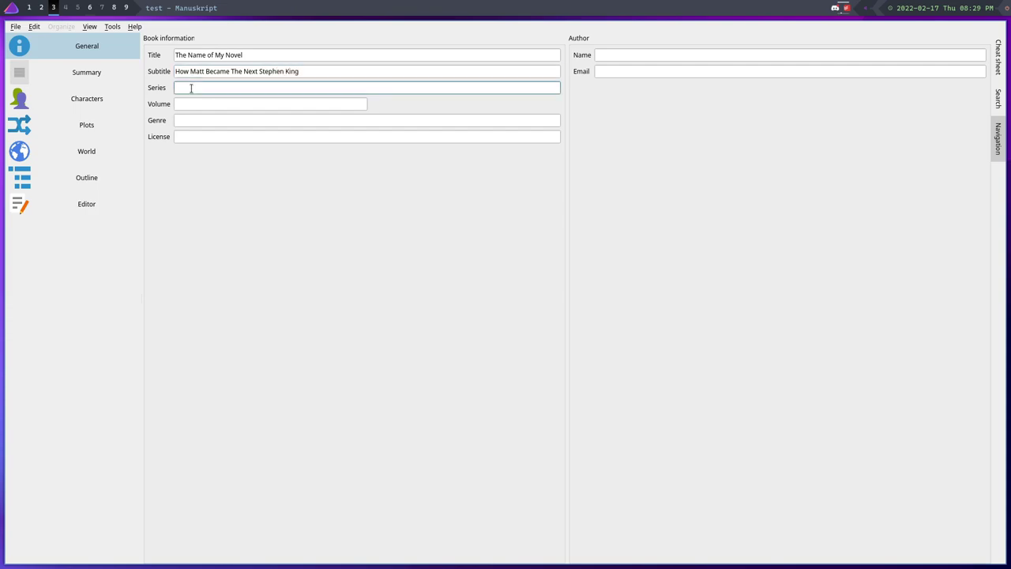
left_click(623, 55)
type("Matthew A.")
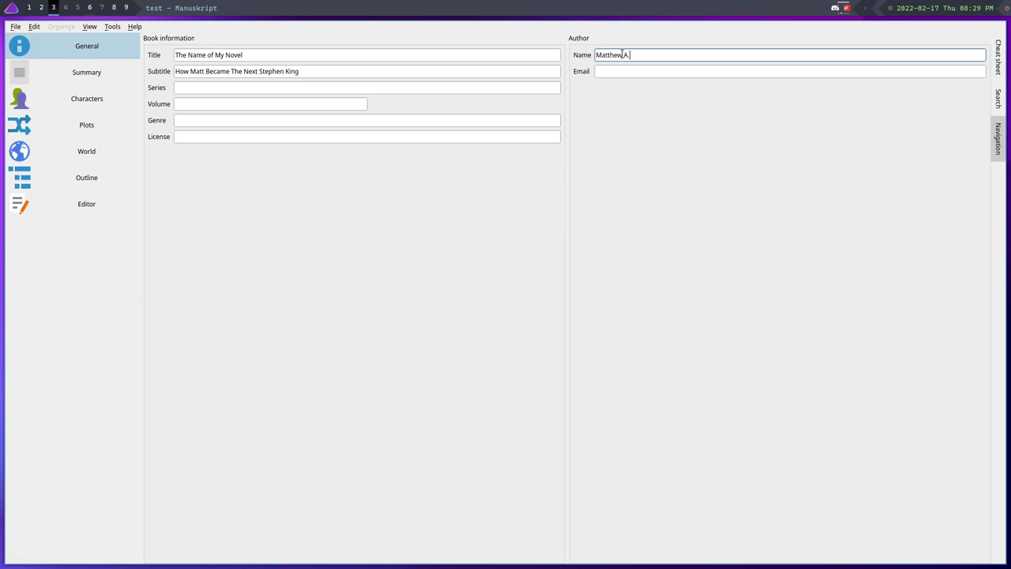
type(" Weber")
Write the one-sentence summary saying Stephen King won't know what hit him when the new master of horror arrives
left_click(110, 75)
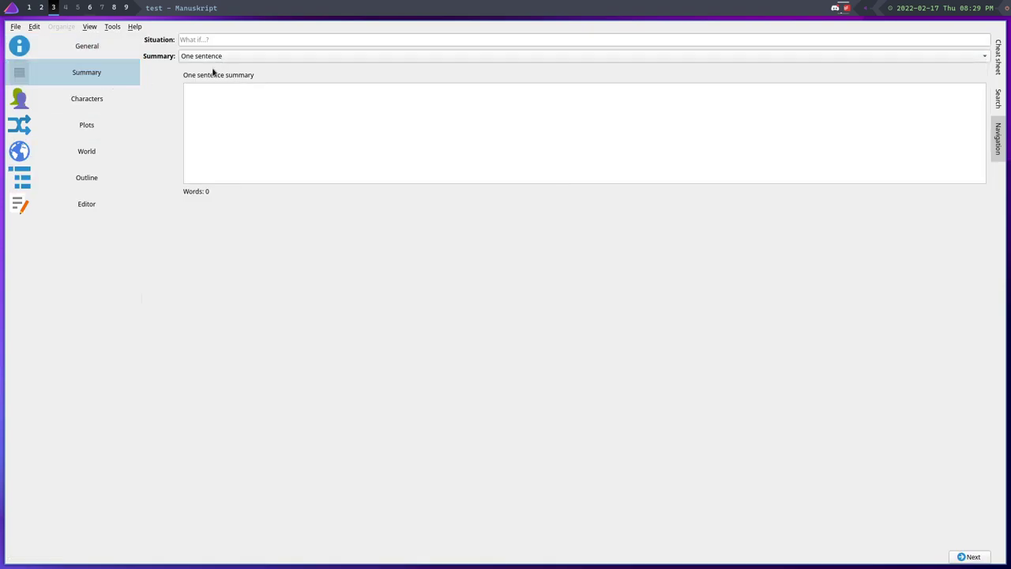
left_click(208, 37)
left_click(225, 104)
type("hen King will never know what hit hime once the brand new master of the Ma")
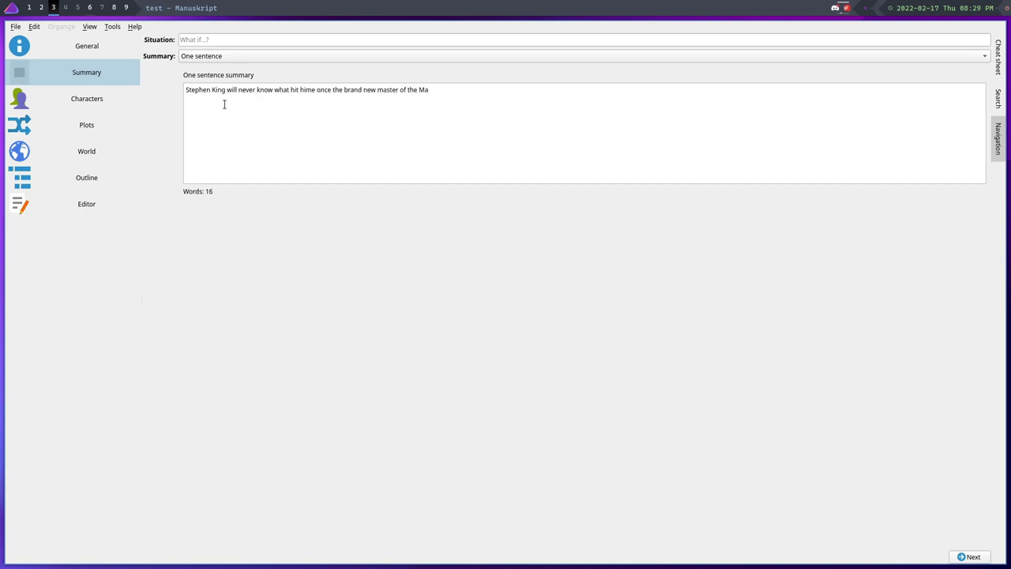
key("BackSpace")
key("BackSpace")
key("BackSpace")
key("BackSpace")
key("BackSpace")
key("BackSpace")
key("BackSpace")
key("BackSpace")
key("BackSpace")
key("BackSpace")
key("BackSpace")
key("BackSpace")
key("BackSpace")
key("BackSpace")
key("BackSpace")
key("BackSpace")
type("master of horror arrives on the scene.")
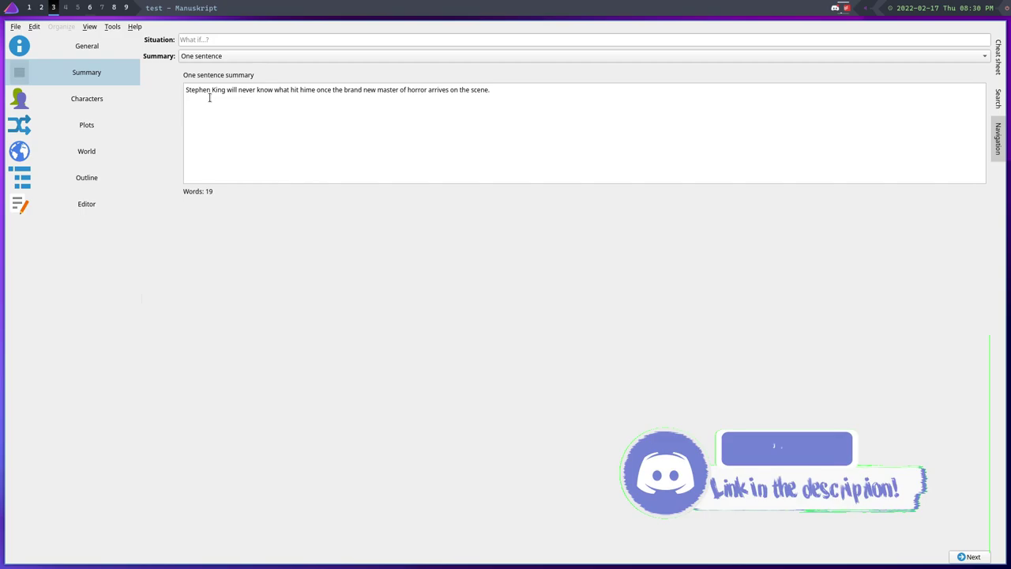
Show the Plots page and open Manuskript's Settings, keeping the Fusion interface style
left_click(121, 100)
left_click(130, 127)
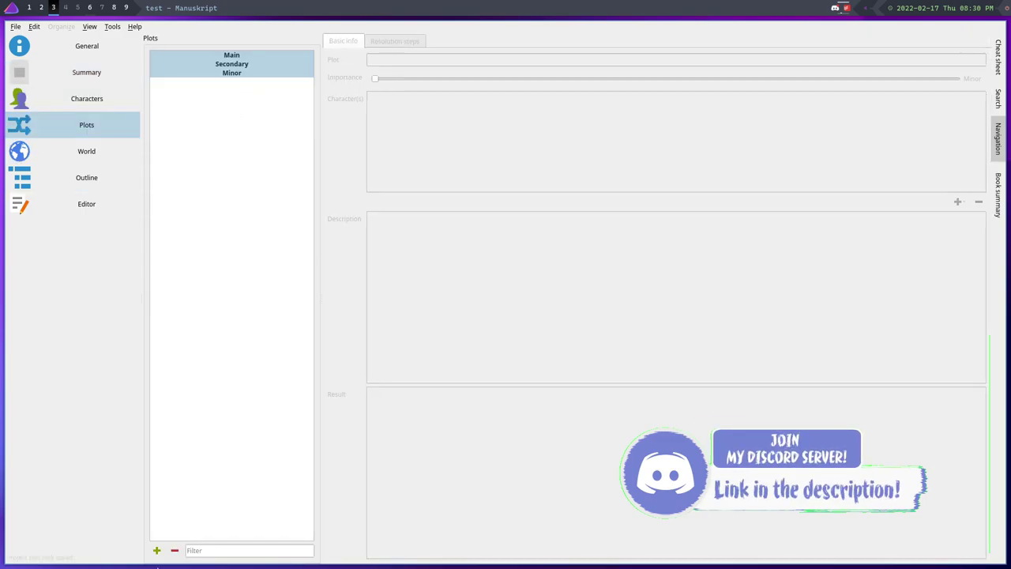
left_click(120, 27)
mouse_move(15, 26)
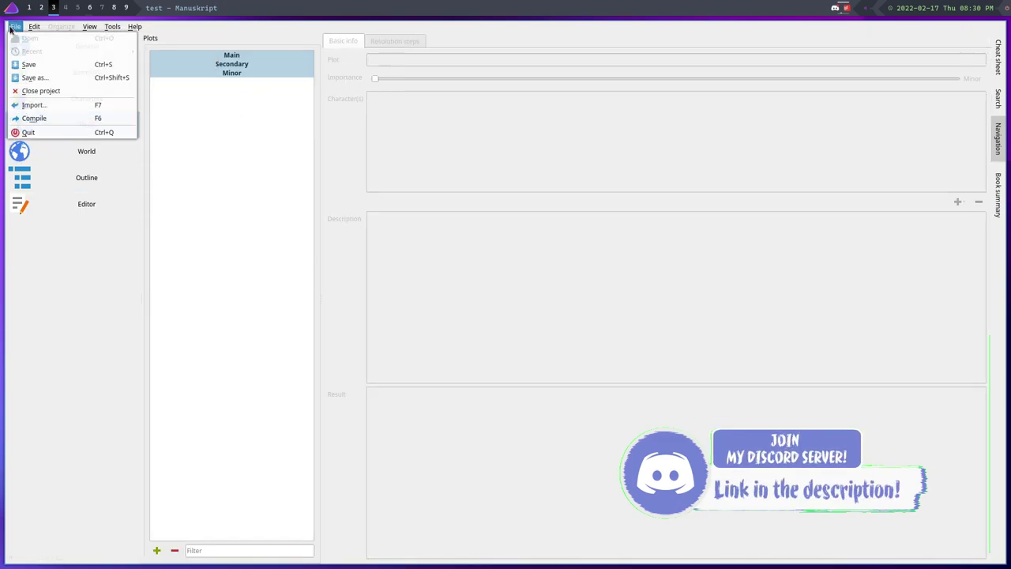
left_click(44, 158)
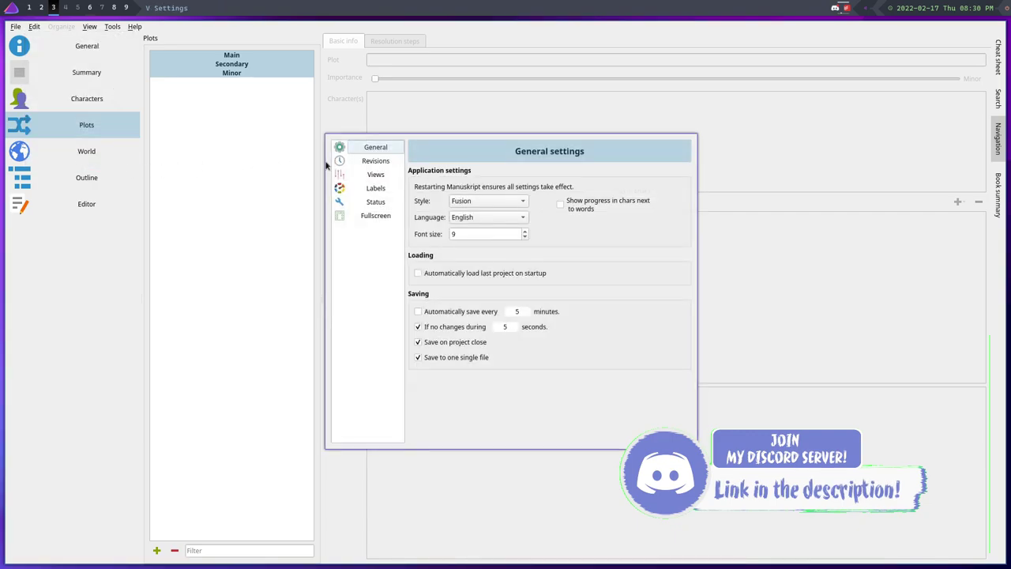
left_click(502, 201)
left_click(497, 201)
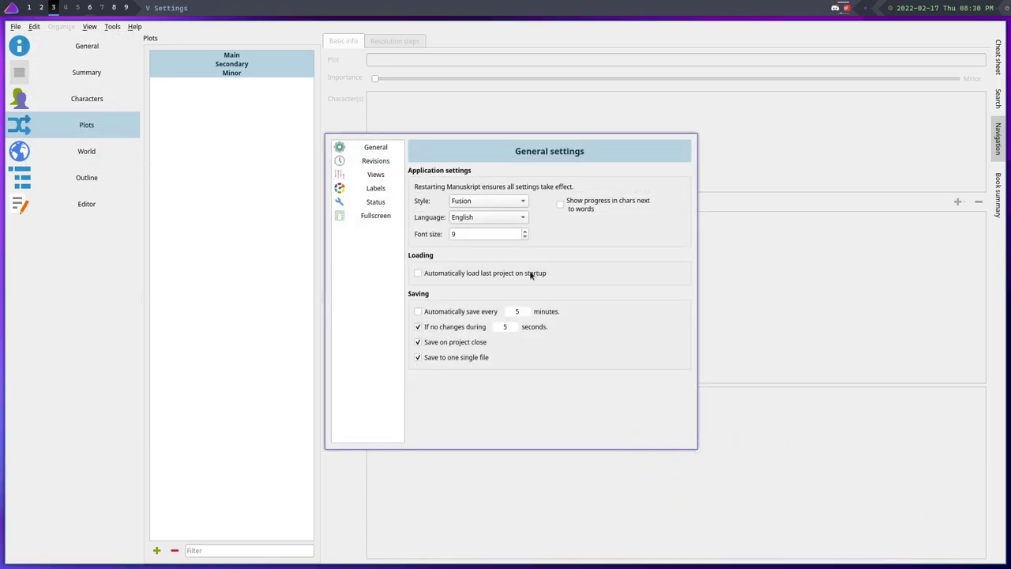
Shrink the tree icons to 20x20 and choose the oldschool fullscreen theme
left_click(378, 165)
left_click(379, 177)
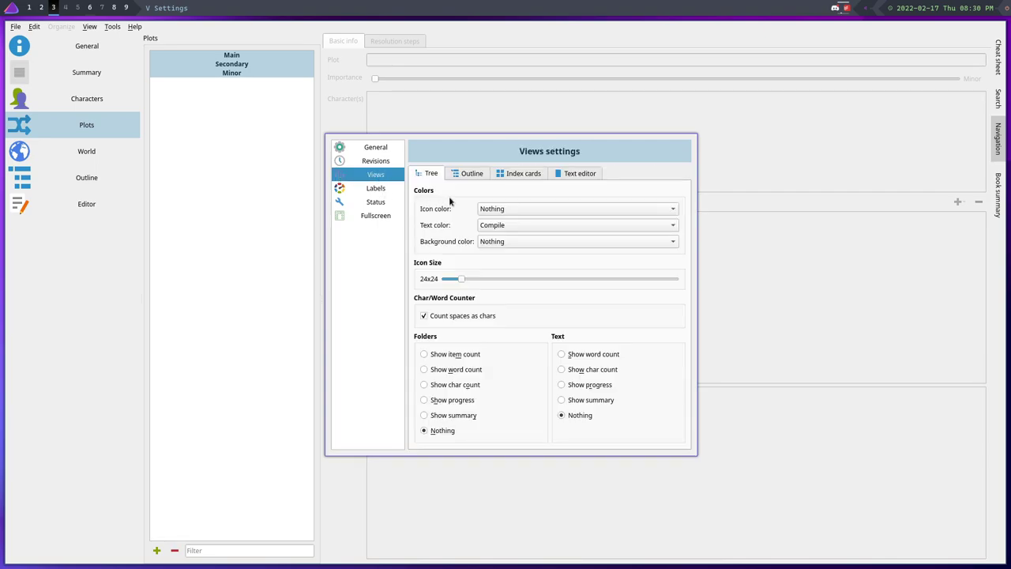
left_click(497, 225)
left_click(492, 225)
left_click_drag(461, 281, 452, 282)
left_click(377, 188)
left_click(376, 201)
left_click(378, 216)
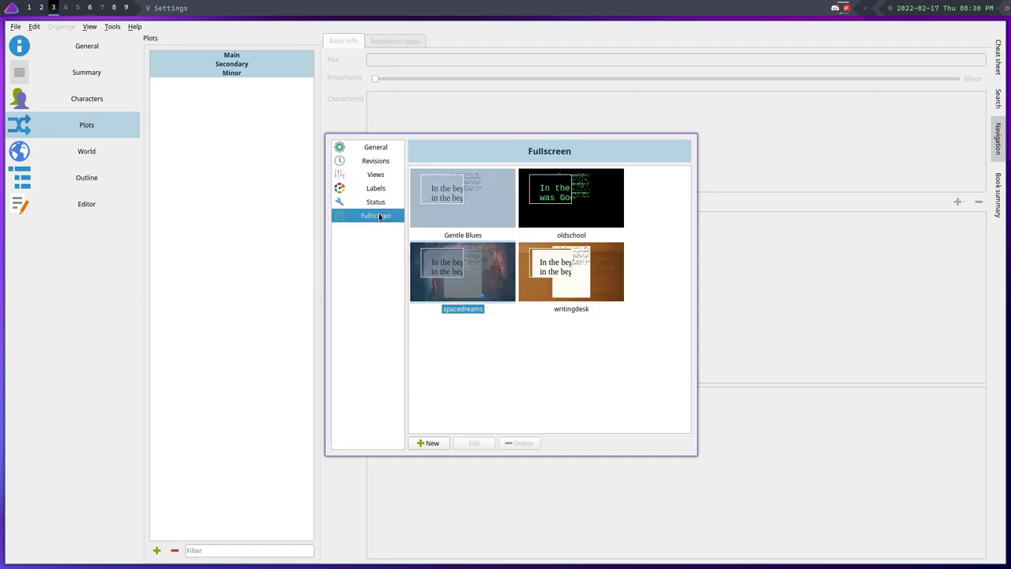
left_click(563, 211)
In the Outline's Chapter 2, add a new folder and text item, then delete Scene 1
key("Escape")
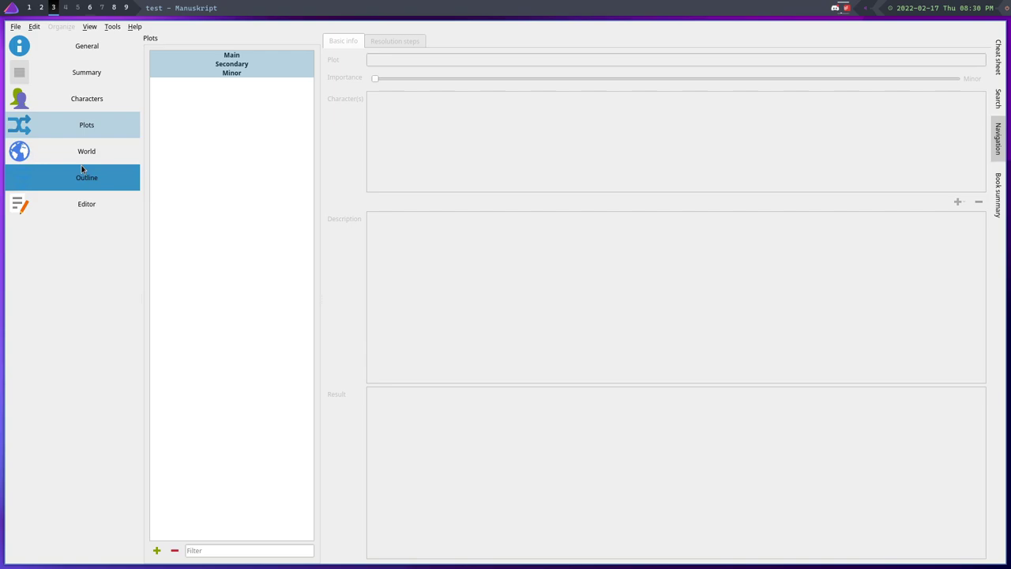
left_click(87, 178)
left_click(334, 66)
left_click(370, 74)
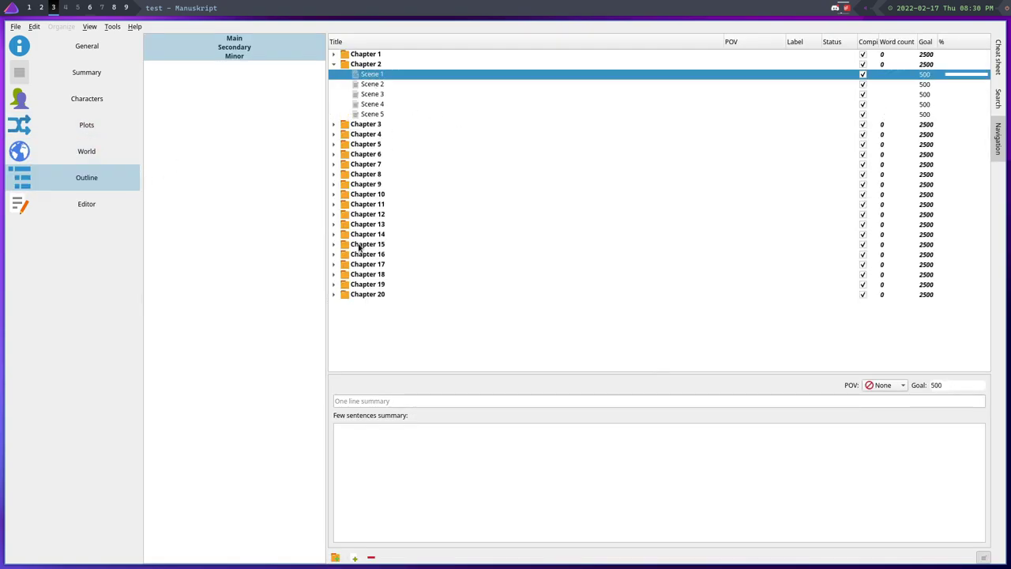
left_click(335, 558)
left_click(355, 558)
left_click(371, 558)
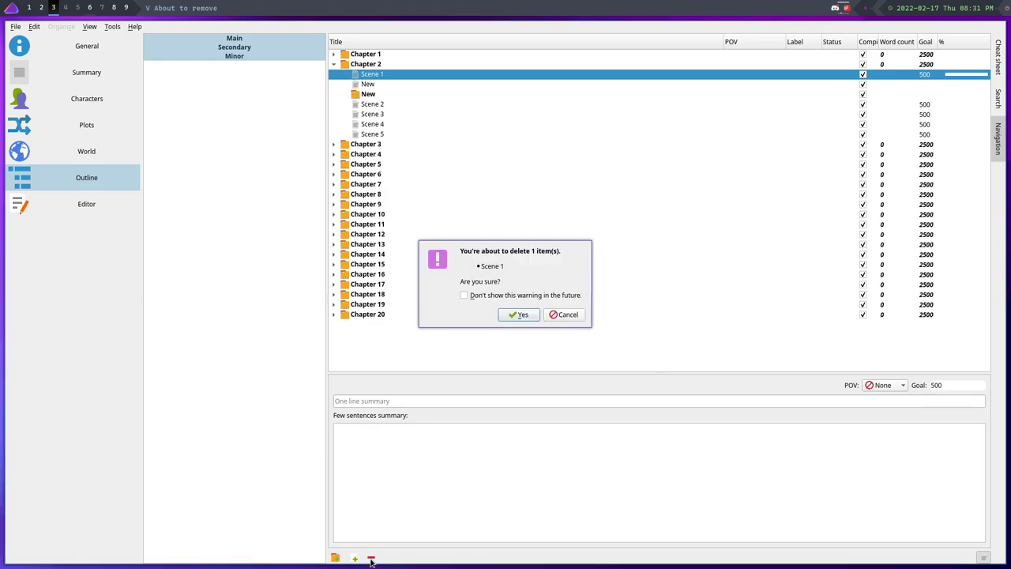
left_click(520, 313)
left_click(998, 96)
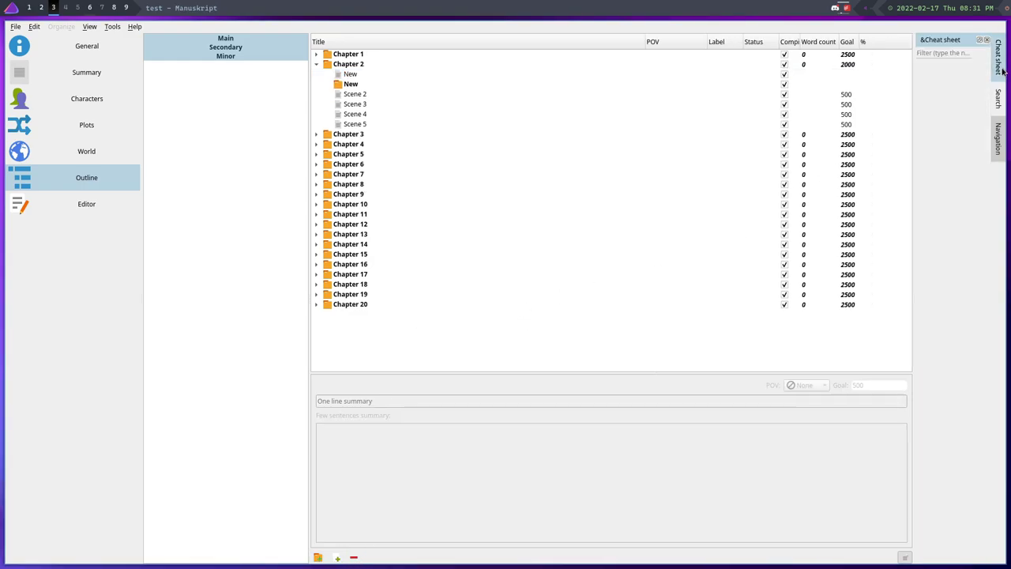
left_click(998, 96)
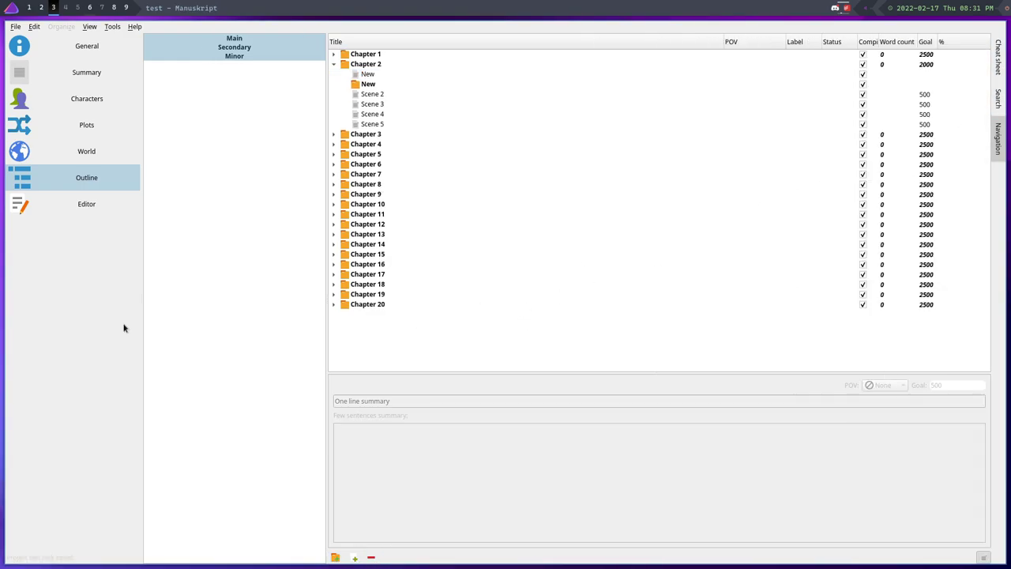
left_click(91, 203)
In Chapter 1's Scene 1, type three paragraphs: the novel begins in Maine, clowns and spiders, a bad ending
left_click(149, 54)
left_click(184, 65)
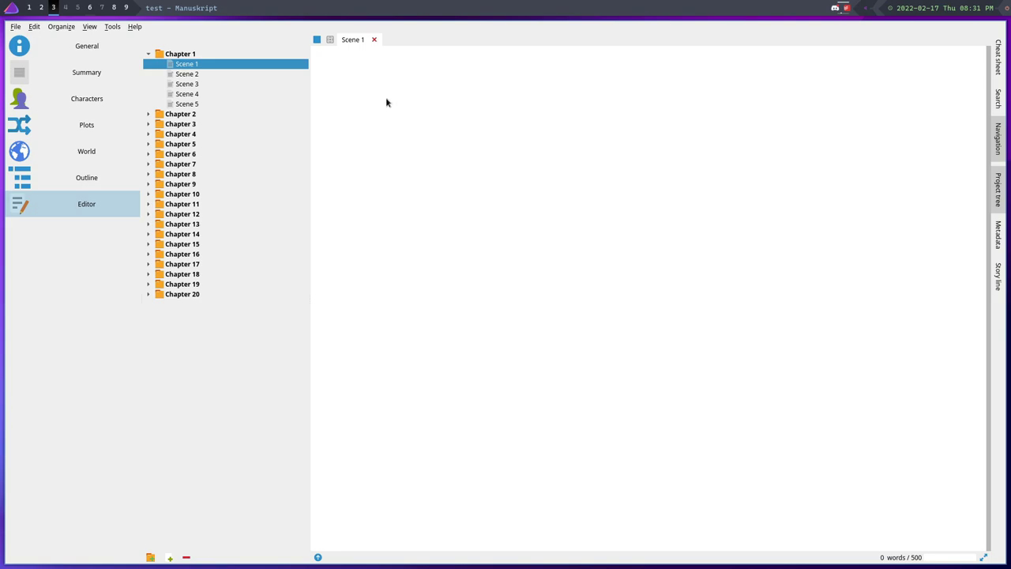
left_click(190, 55)
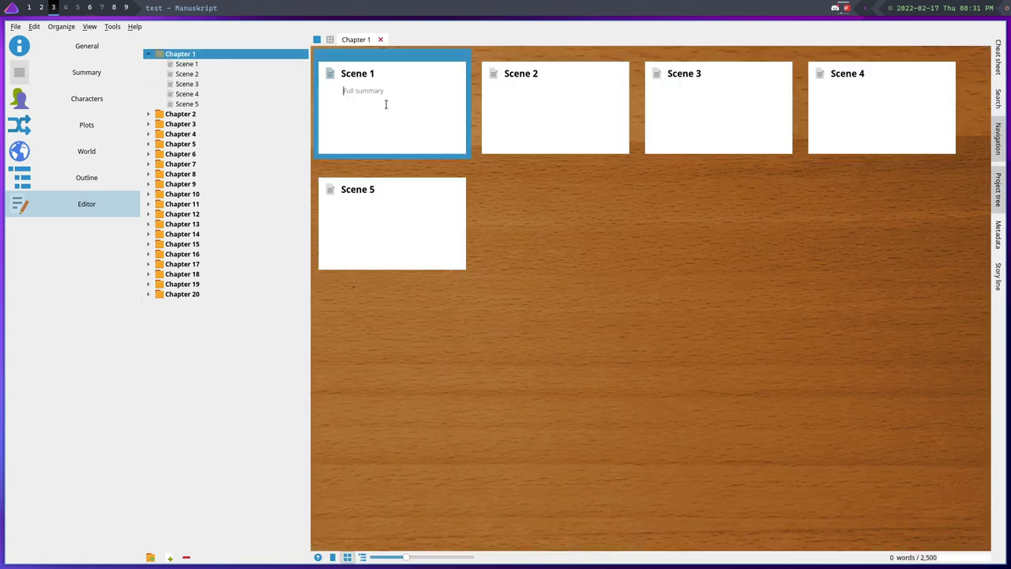
left_click(197, 64)
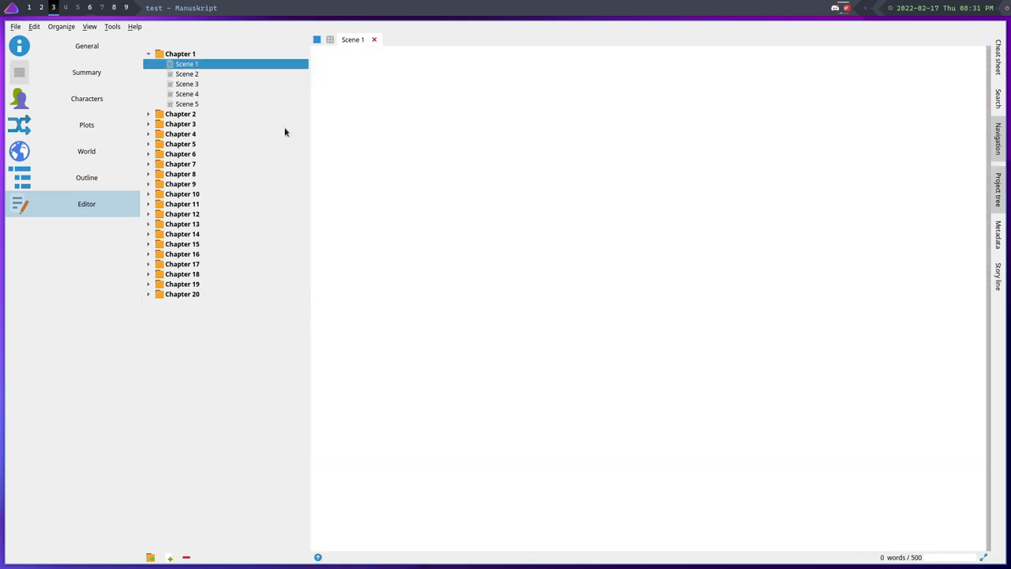
right_click(627, 241)
key("Escape")
type("TThis is where the novel begins")
type(". OBviously, it takes place in Maine. Because there are ")
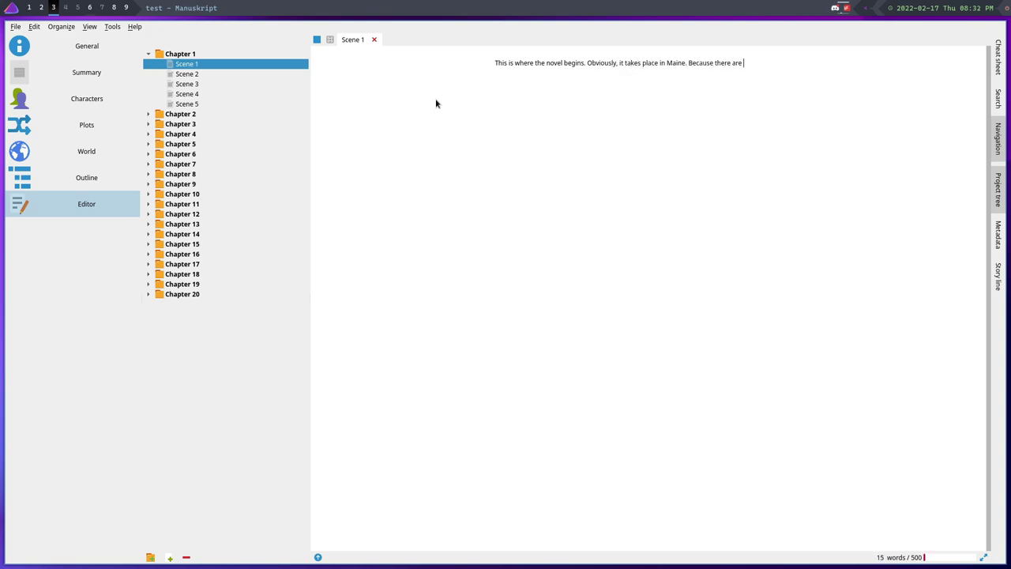
type("no other places where Stephen King could be d")
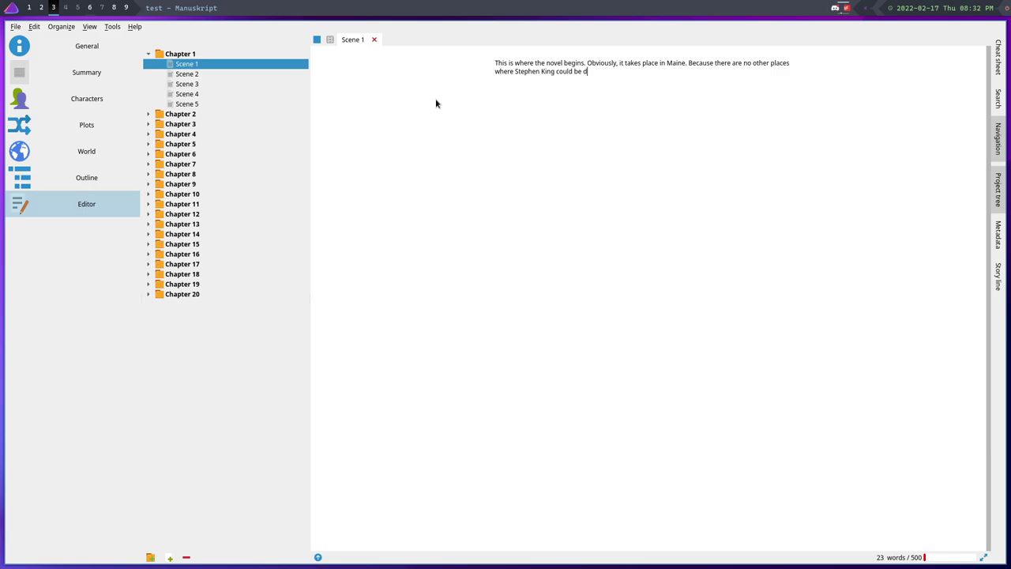
type("ethroned other than maThere will be clowns. Also, spiders.")
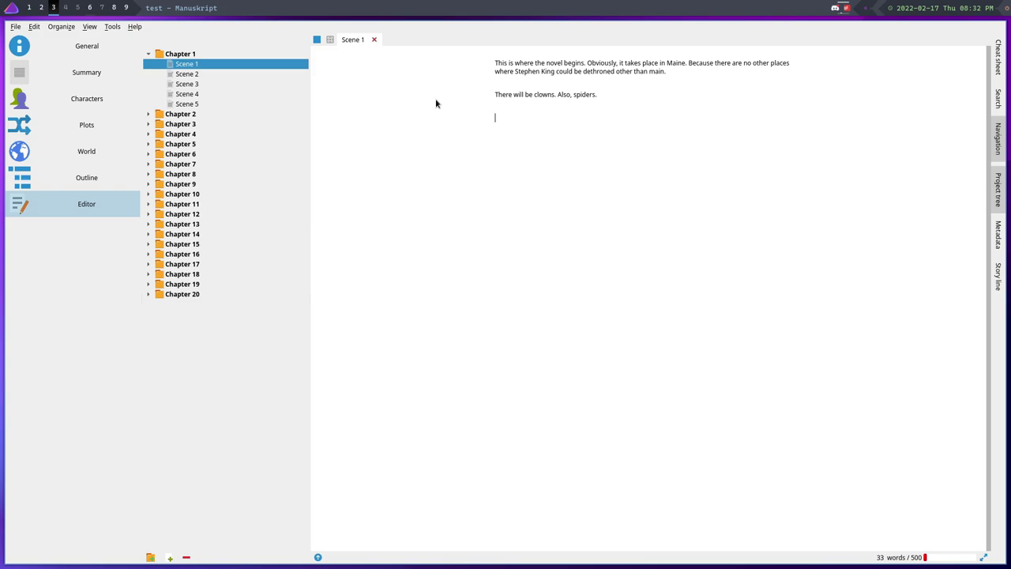
type("k the naae of the n")
key("BackSpace")
key("BackSpace")
key("BackSpace")
key("BackSpace")
key("BackSpace")
key("BackSpace")
key("BackSpace")
key("BackSpace")
key("BackSpace")
key("BackSpace")
key("BackSpace")
key("BackSpace")
key("BackSpace")
key("BackSpace")
key("BackSpace")
key("BackSpace")
key("BackSpace")
key("BackSpace")
key("BackSpace")
key("BackSpace")
type("Obviously, there will be a really bad ending. M")
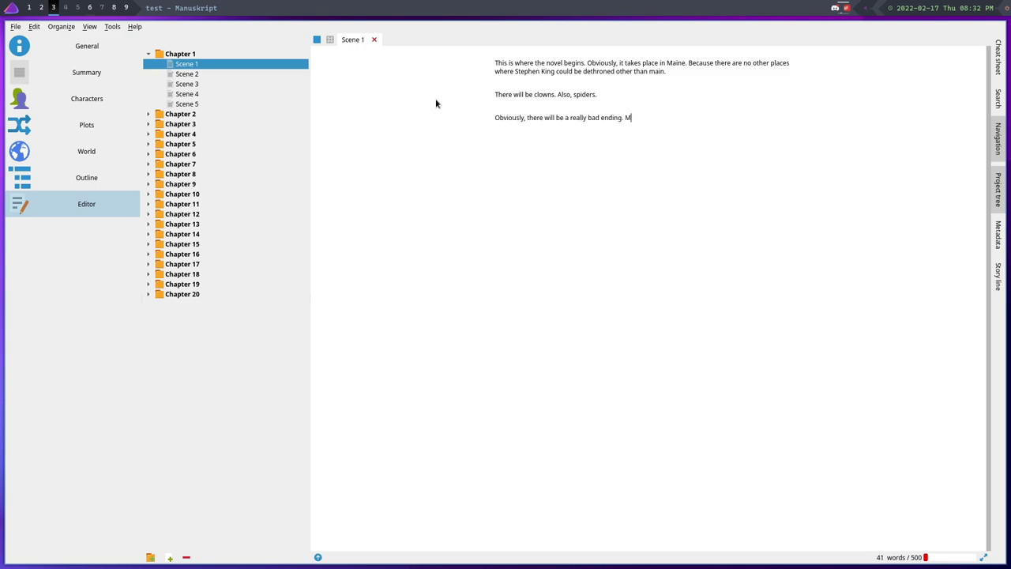
type("aybe some aliens in an Apple TV box. It could be a ")
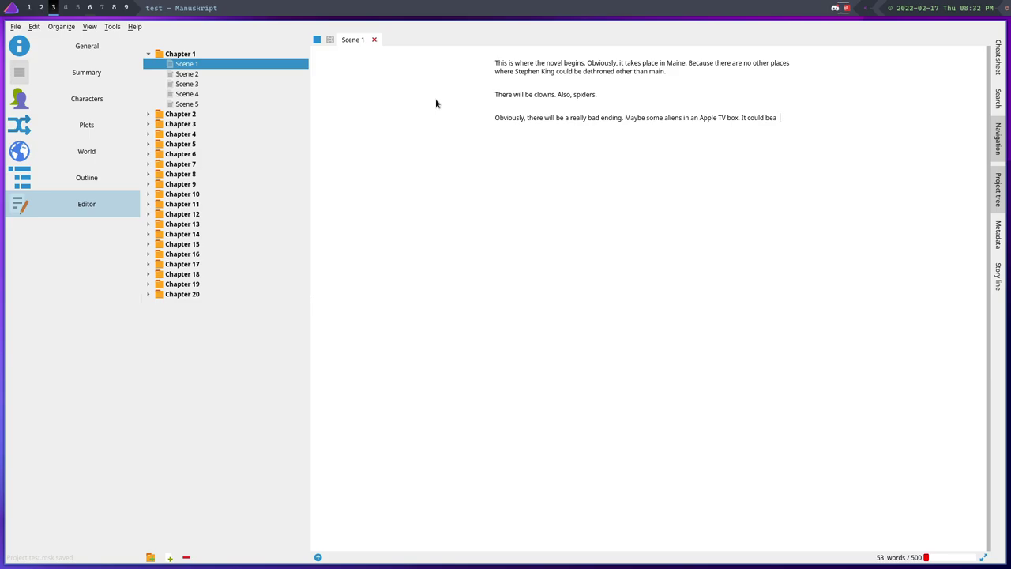
type("rip off of Lord of the")
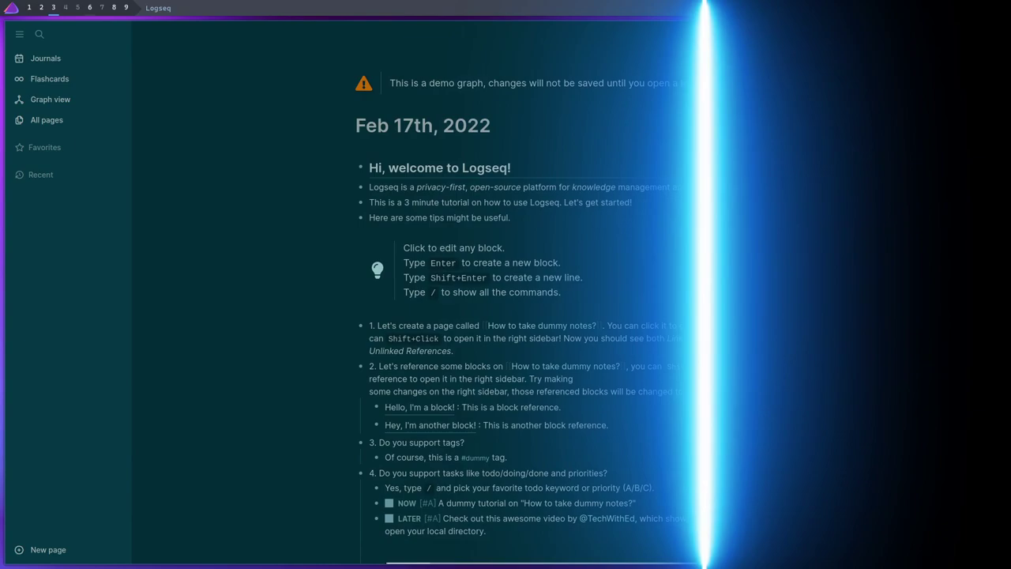
Open 'How to take dummy notes?' in the sidebar and edit the block 'Hey, I'm another block!'
scroll(339, 256, "down", 3)
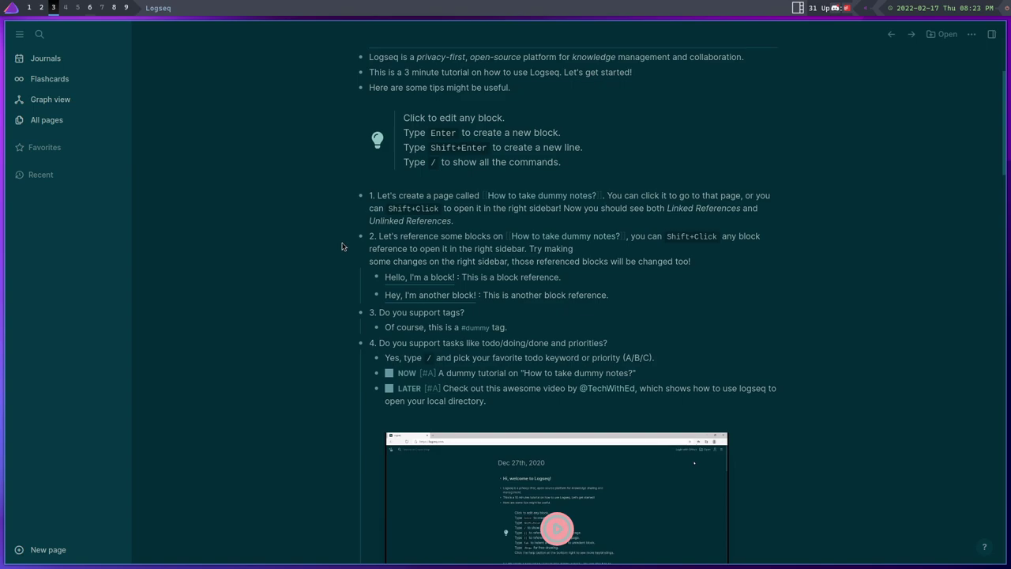
left_click(534, 196, "shift")
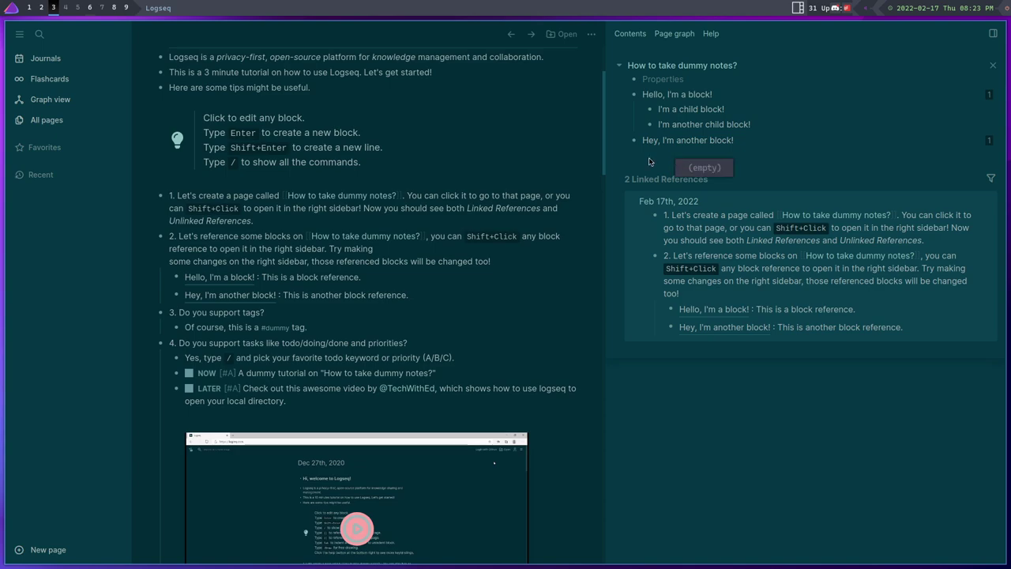
left_click(747, 144)
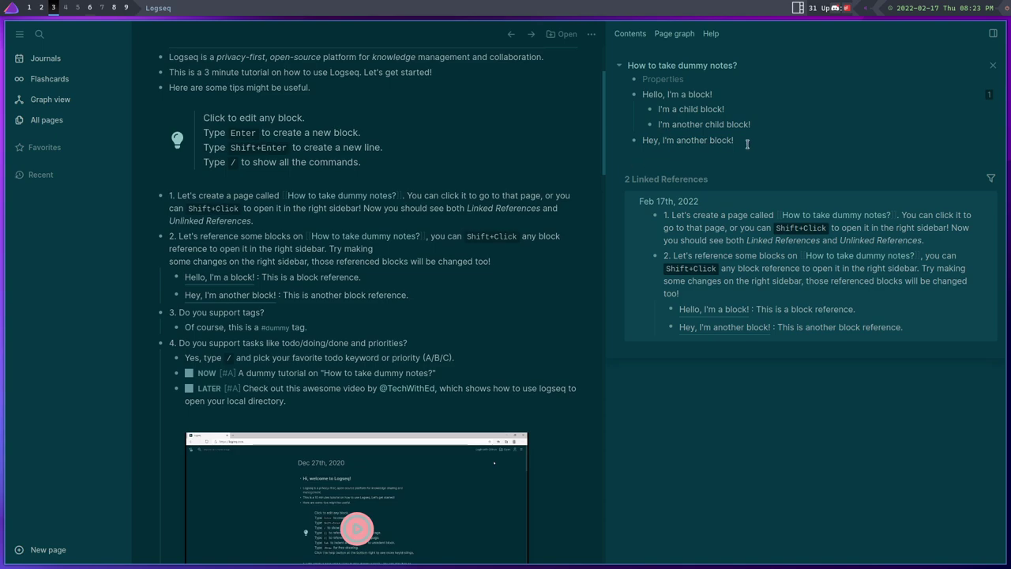
key("Return")
key("BackSpace")
key("Return")
key("BackSpace")
Show the Contents, Page graph and Help panels, close the sidebar, then open the 'Hello, I'm a block!' reference
left_click(629, 34)
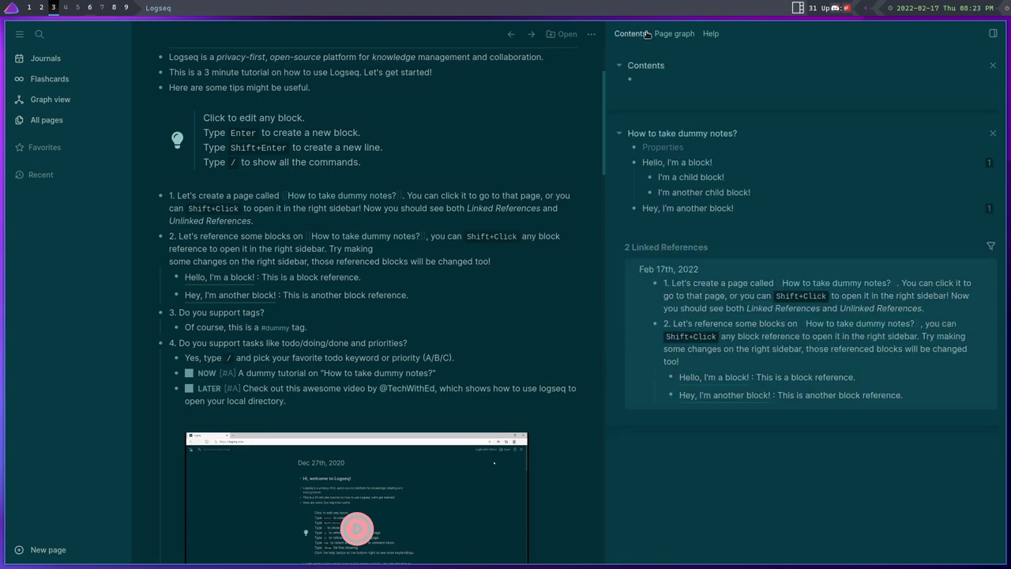
left_click(671, 33)
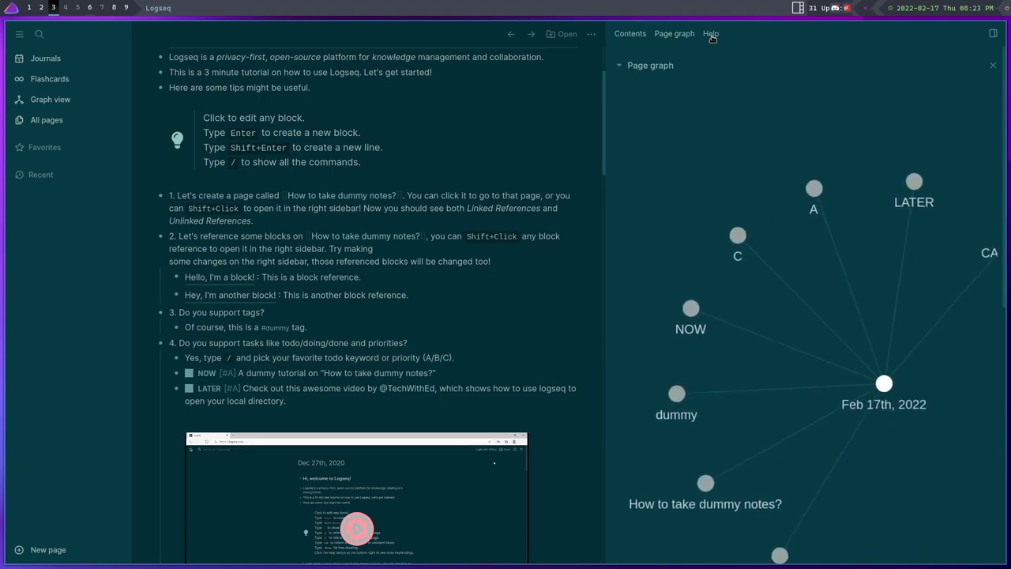
left_click(711, 34)
left_click(630, 33)
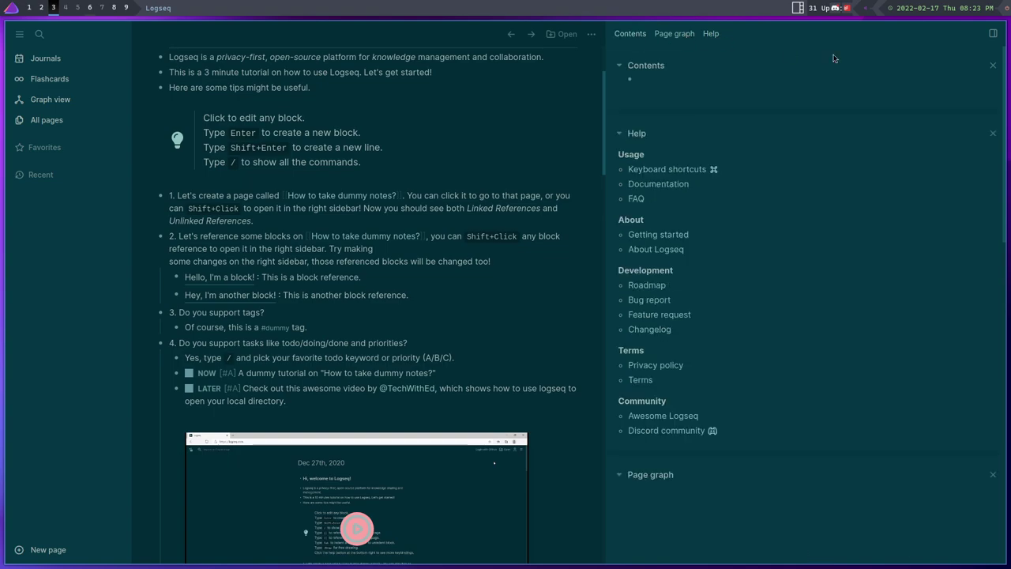
left_click(993, 66)
left_click(993, 66)
left_click(993, 65)
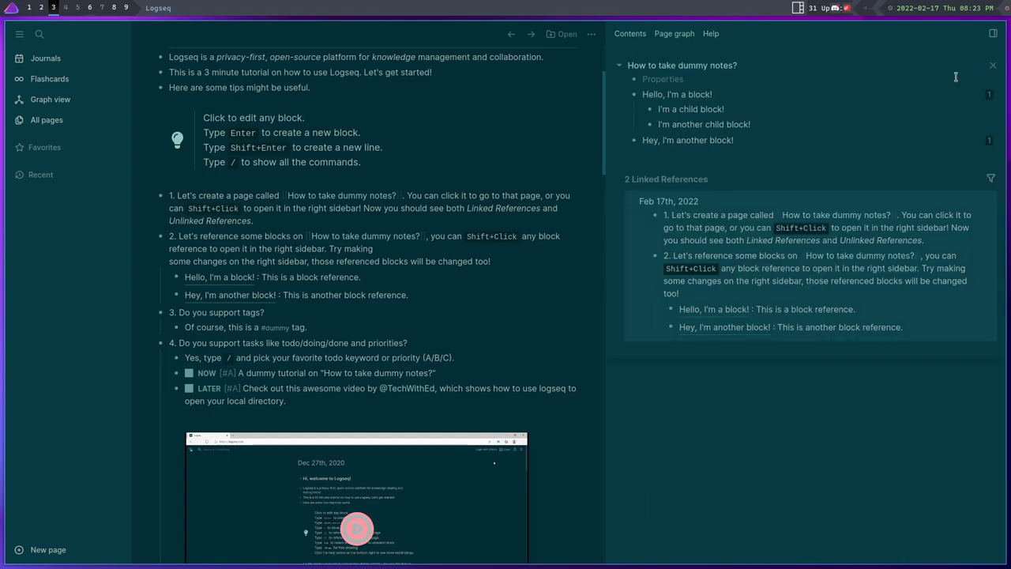
left_click(994, 65)
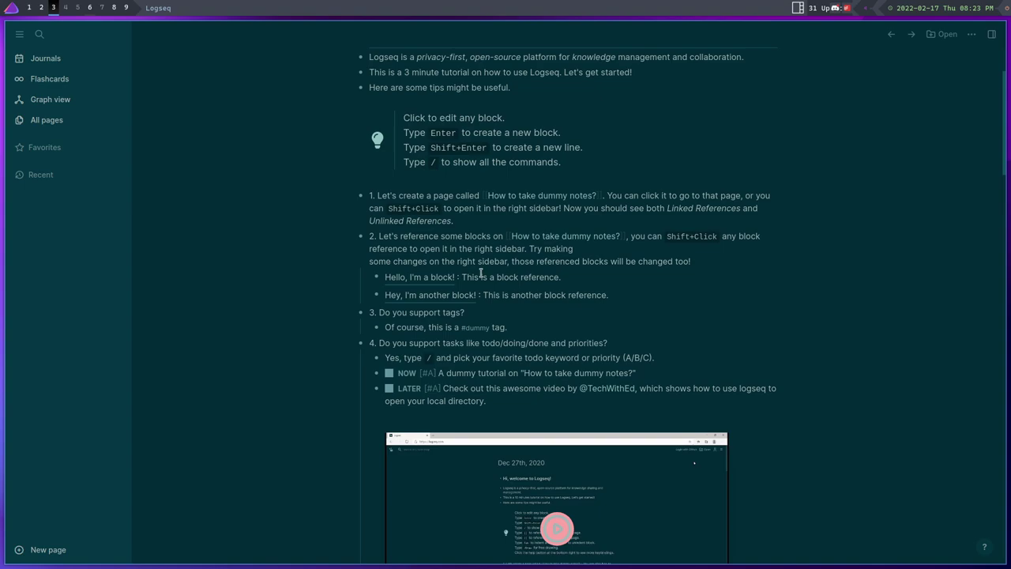
left_click(428, 278)
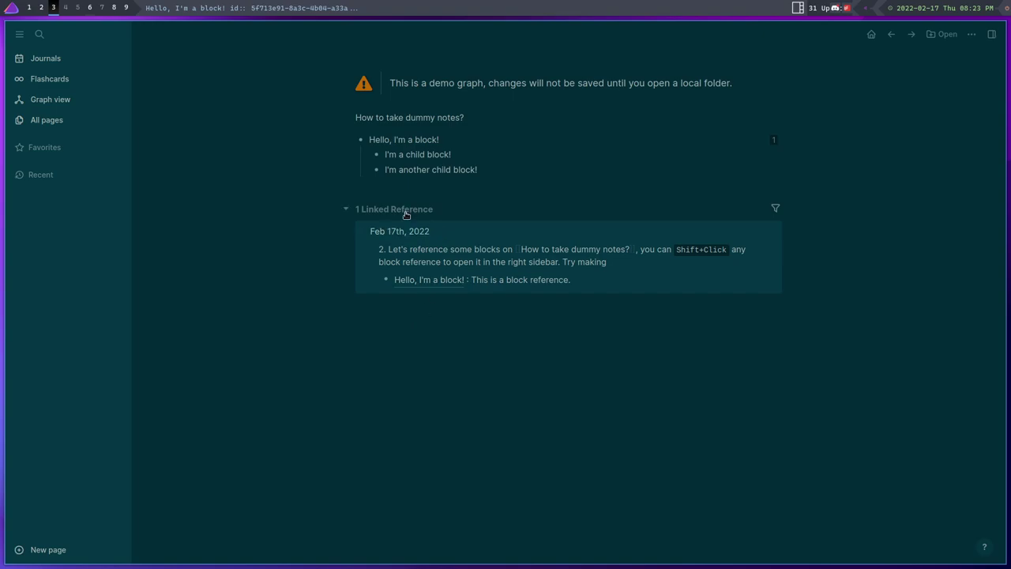
left_click(56, 550)
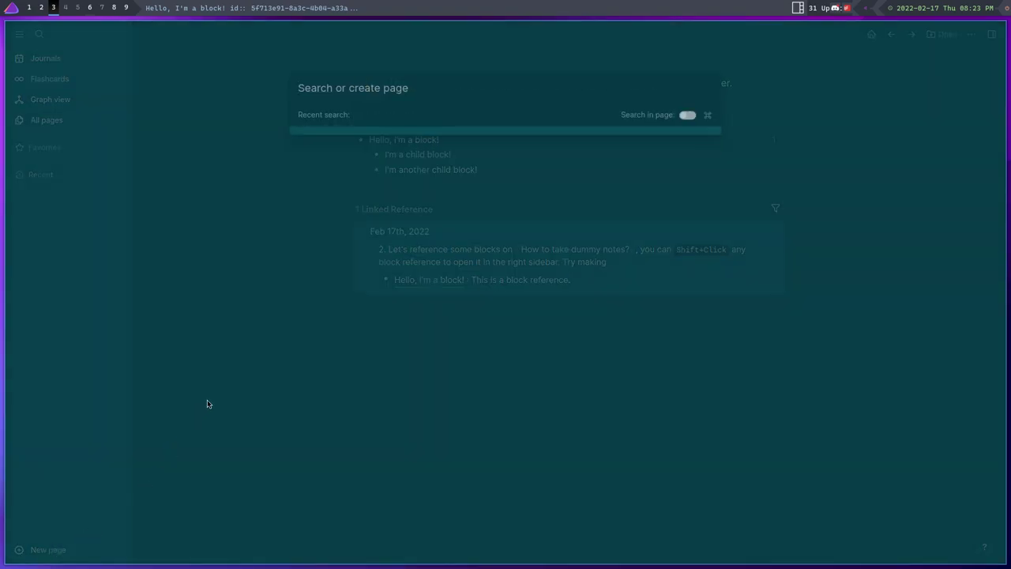
Create 'A New Page' with the h1 heading 'This is a new page'
type("A New Page")
key("Return")
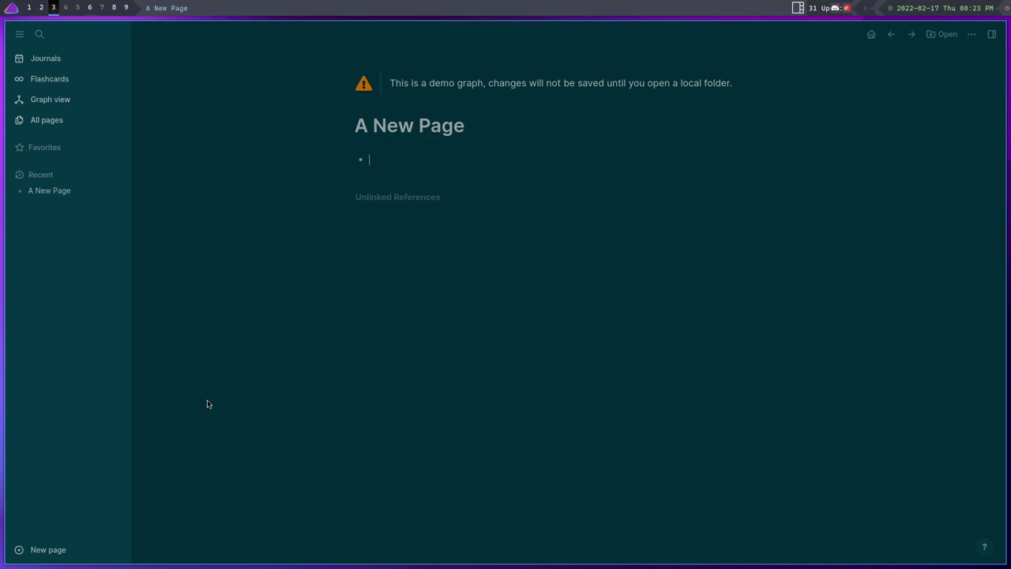
type("/")
key("Down")
key("Down")
key("Down")
key("Down")
key("Down")
key("Down")
key("Down")
key("Down")
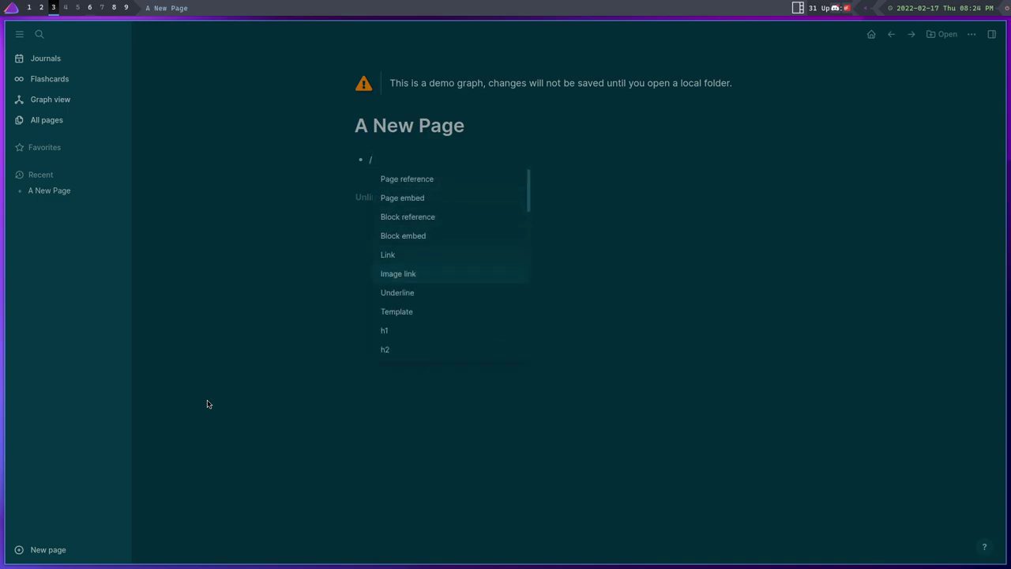
key("Return")
type("This is a new page")
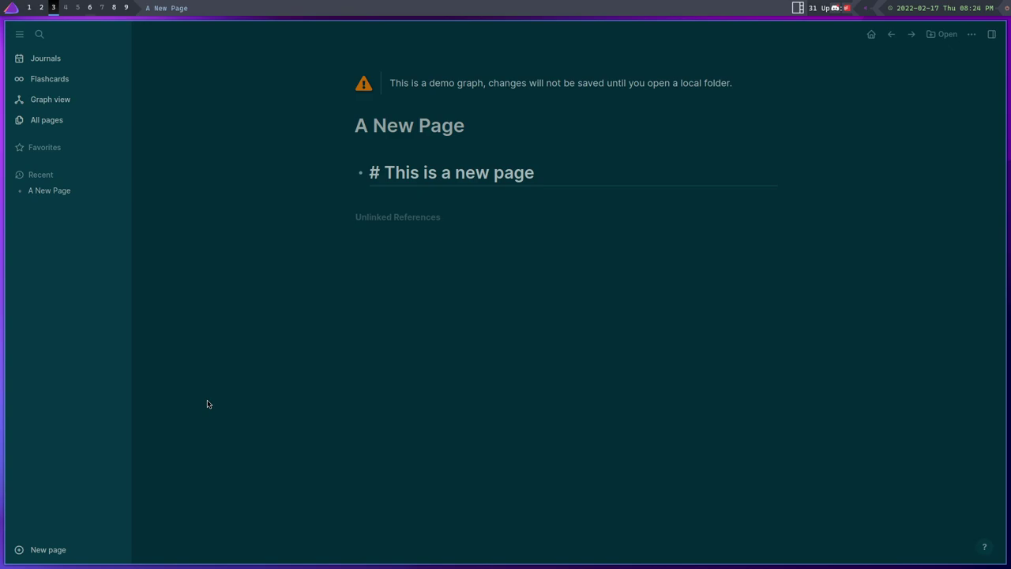
key("Return")
key("BackSpace")
Insert a Calculator block below the heading using the slash menu
key("Return")
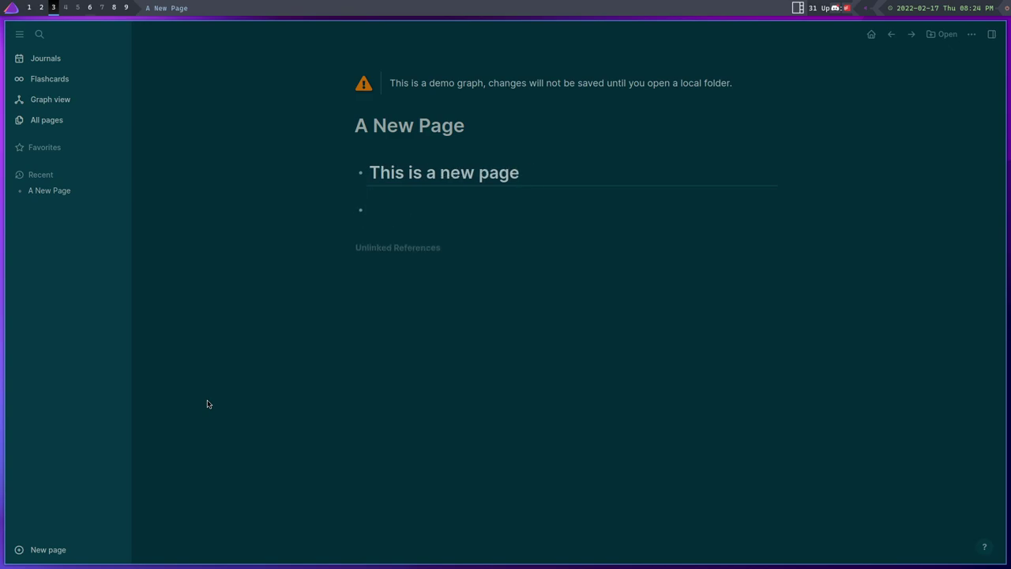
type("/")
key("Down")
key("Down")
key("Down")
key("Down")
key("Down")
key("Down")
key("Down")
key("Down")
key("Down")
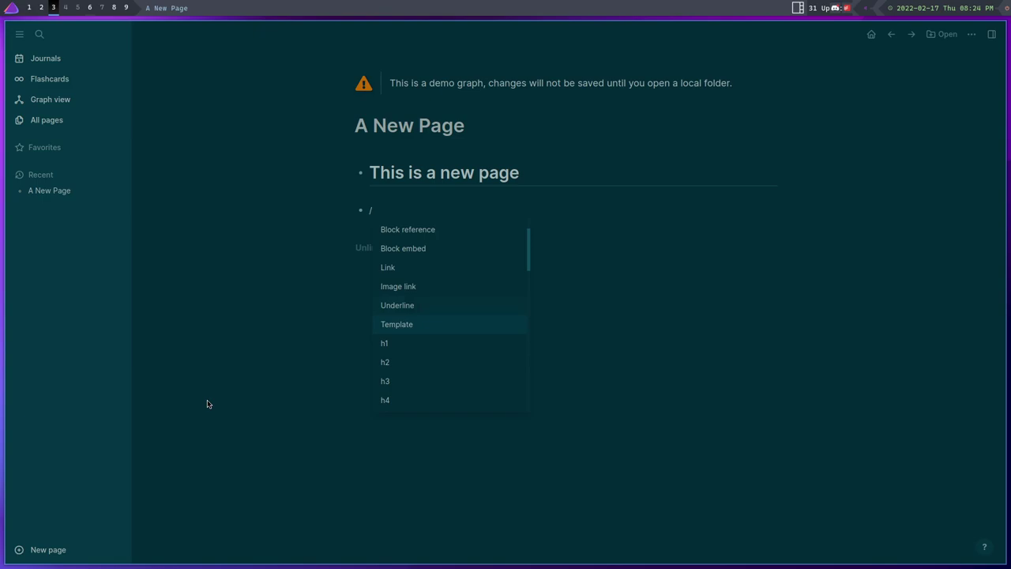
key("Down")
key("Down")
key("Down")
key("Down")
key("Down")
key("Down")
key("Down")
key("Up")
key("Up")
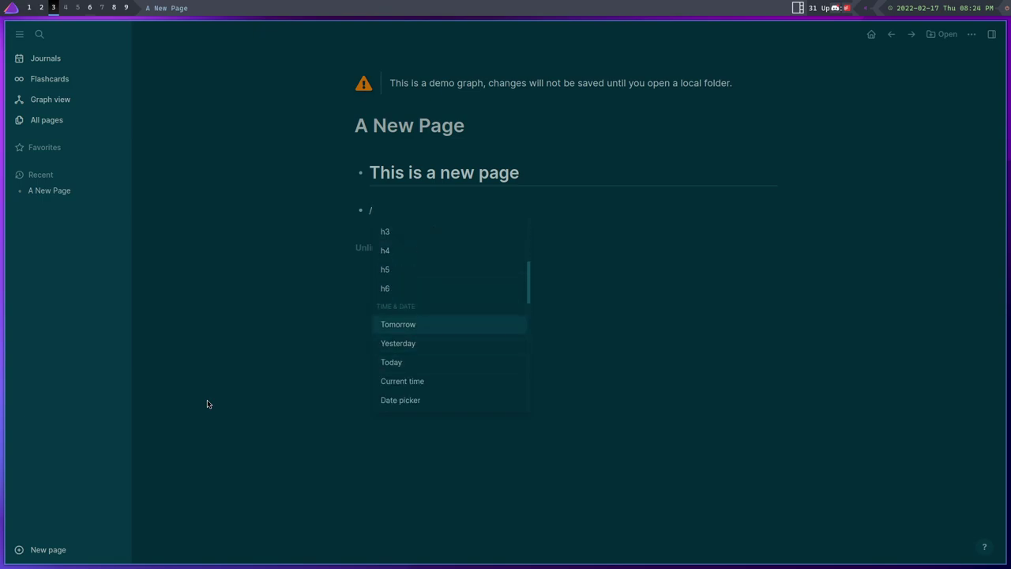
key("Down")
key("Down")
key("Down")
key("Down")
key("Down")
key("Down")
key("Down")
key("Down")
key("Down")
key("Down")
key("Down")
key("Down")
key("Down")
key("Down")
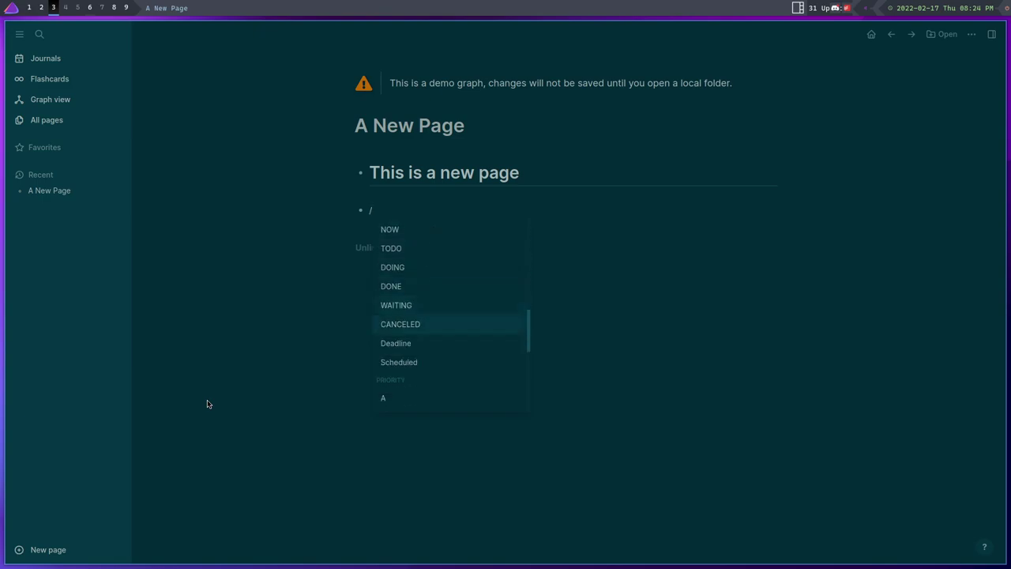
key("Down")
key("Down")
key("Down")
key("Down")
key("Down")
key("Down")
key("Down")
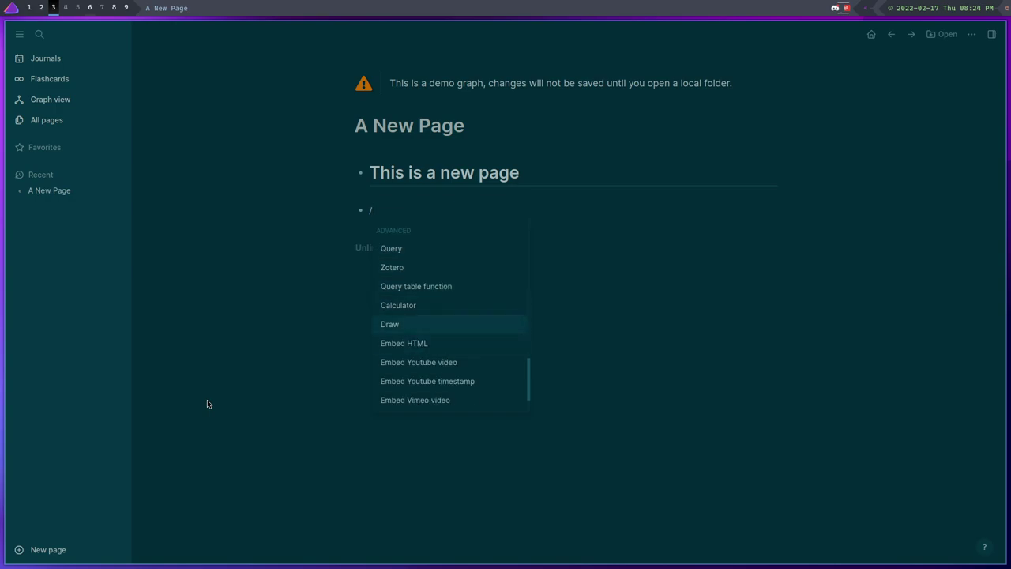
key("Up")
key("Return")
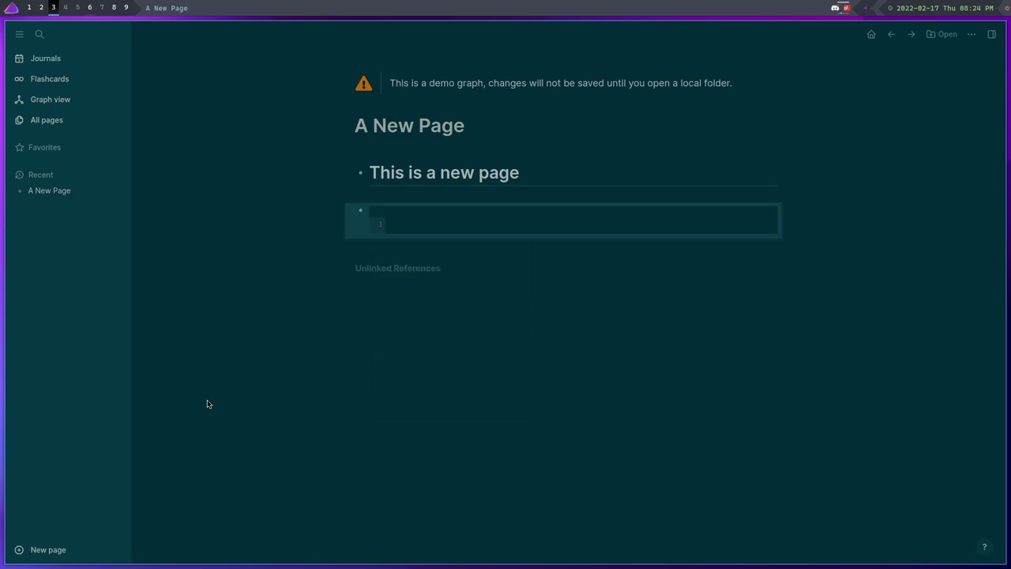
Edit the calculator line, then add a bullet below it with a page reference
left_click(399, 224)
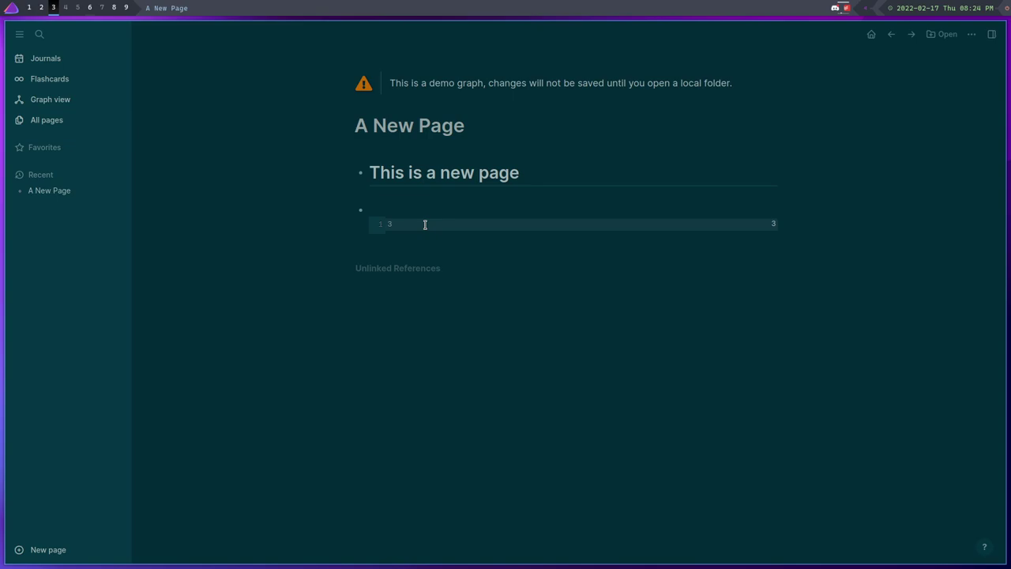
left_click(398, 255)
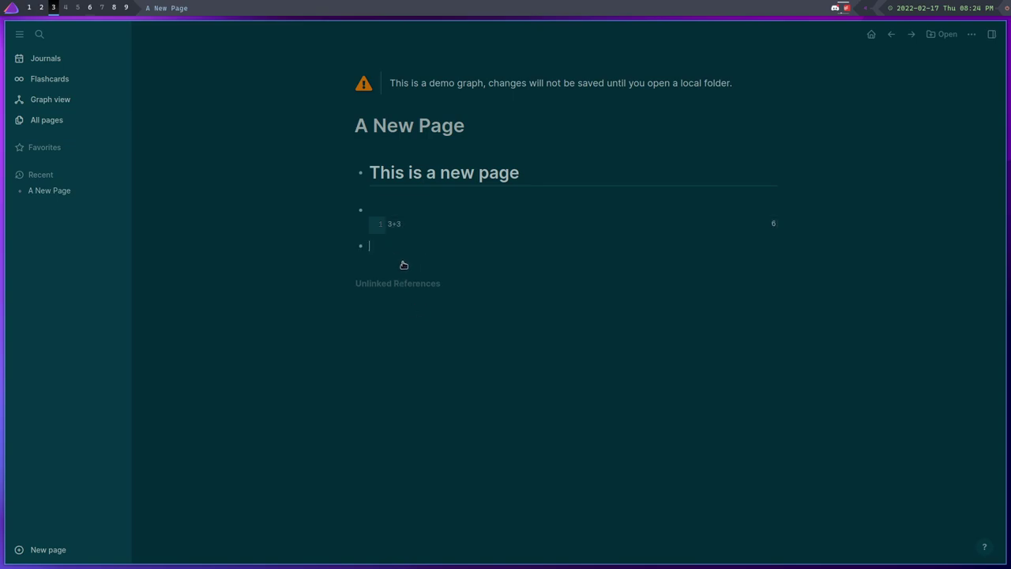
type("/")
key("Return")
type("ne")
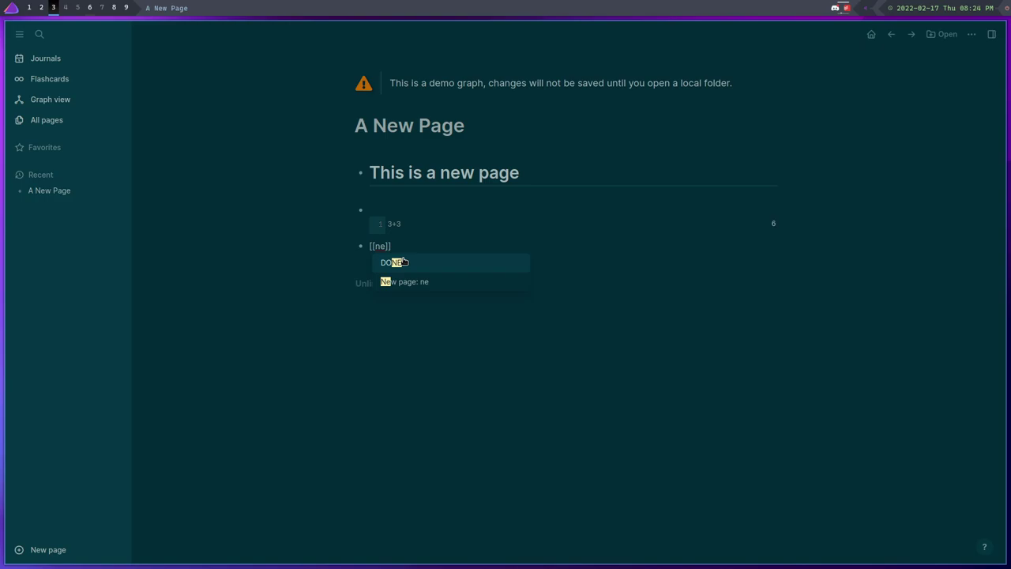
key("Escape")
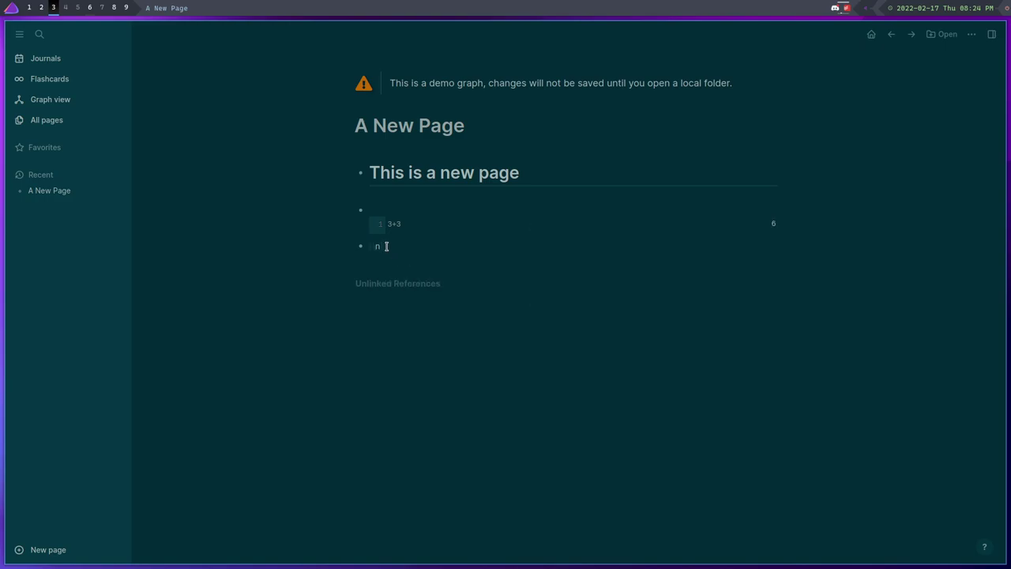
left_click(382, 246)
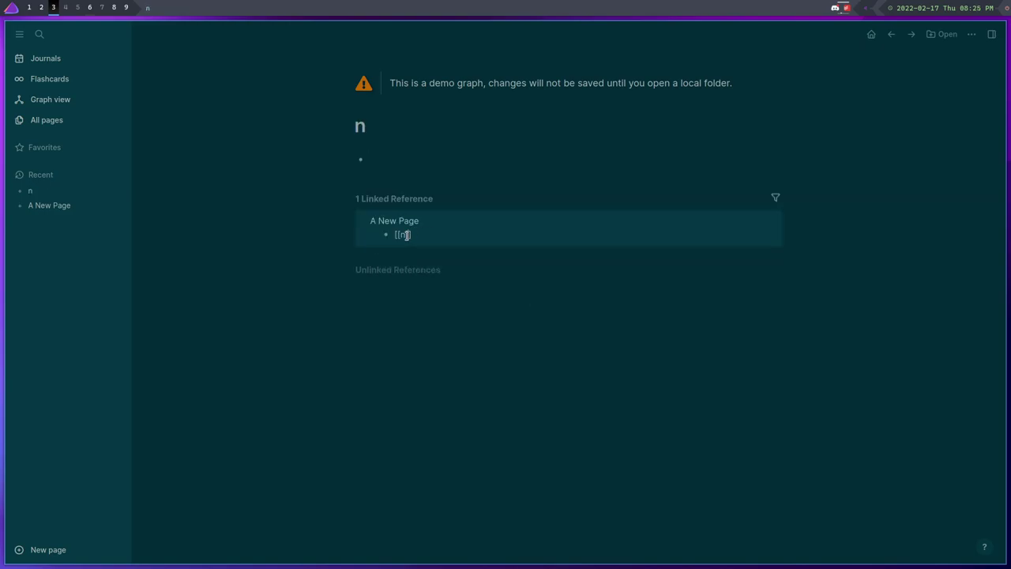
Retype the reference name, trying 'Journal', then check All pages and return to A New Page
key("BackSpace")
type("Fe")
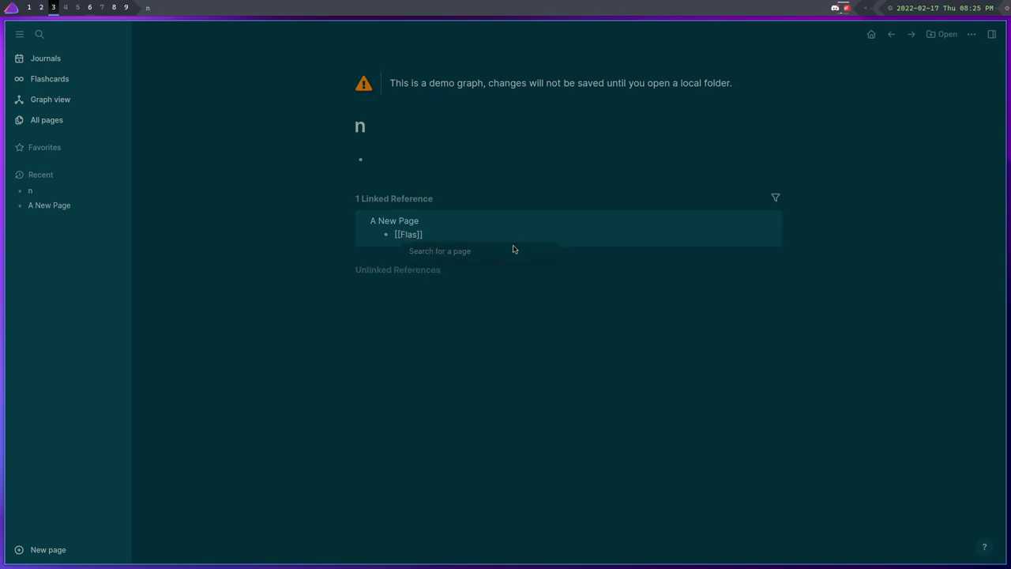
key("BackSpace")
key("BackSpace")
type("Jour")
key("BackSpace")
key("BackSpace")
key("BackSpace")
type("ournal")
key("BackSpace")
key("BackSpace")
key("BackSpace")
key("BackSpace")
key("BackSpace")
key("BackSpace")
left_click(41, 121)
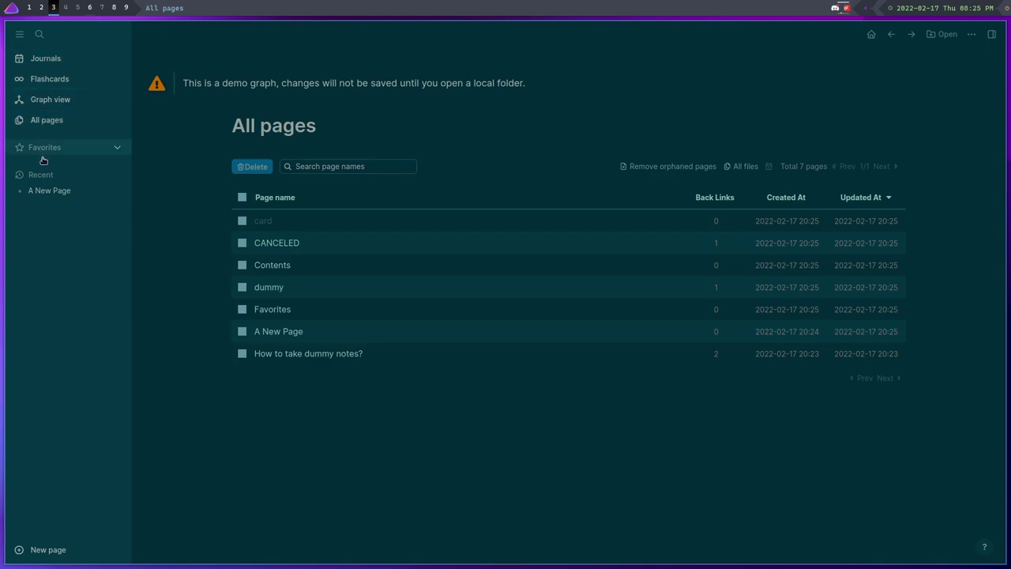
left_click(49, 190)
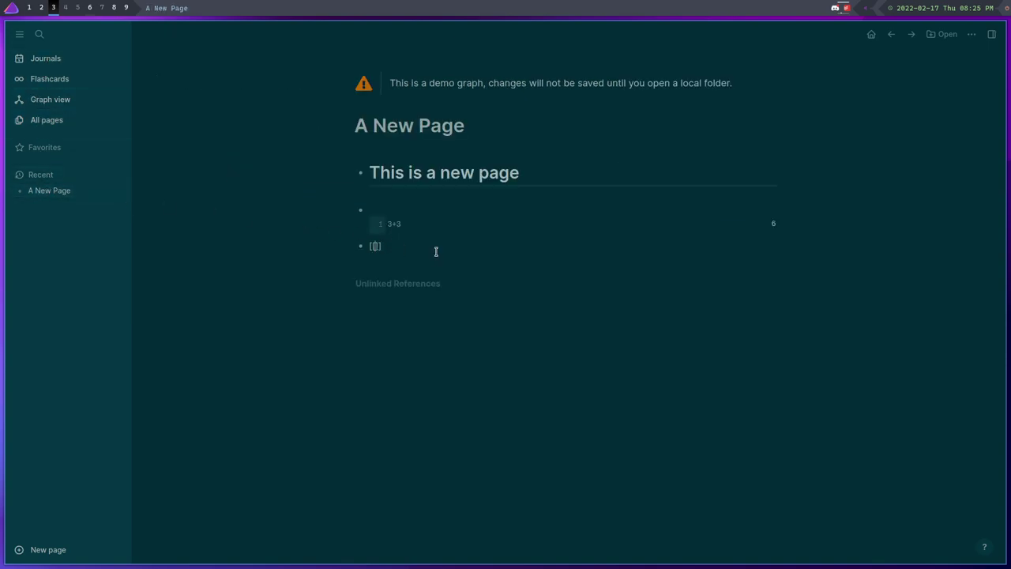
Link the bullet to 'How to take dummy notes?', test the link, and add an empty bullet
type("dummy")
left_click(431, 283)
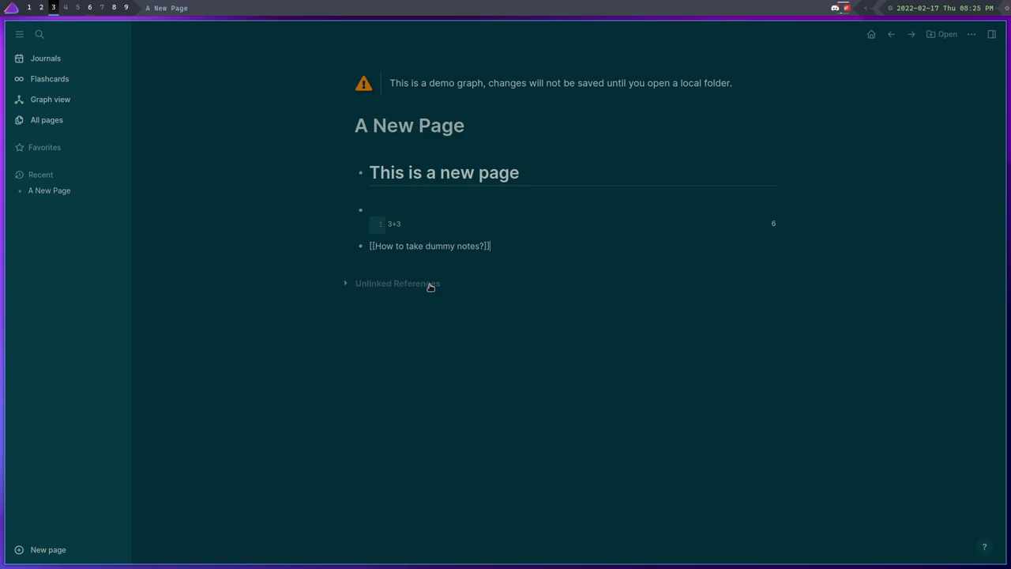
left_click(372, 119)
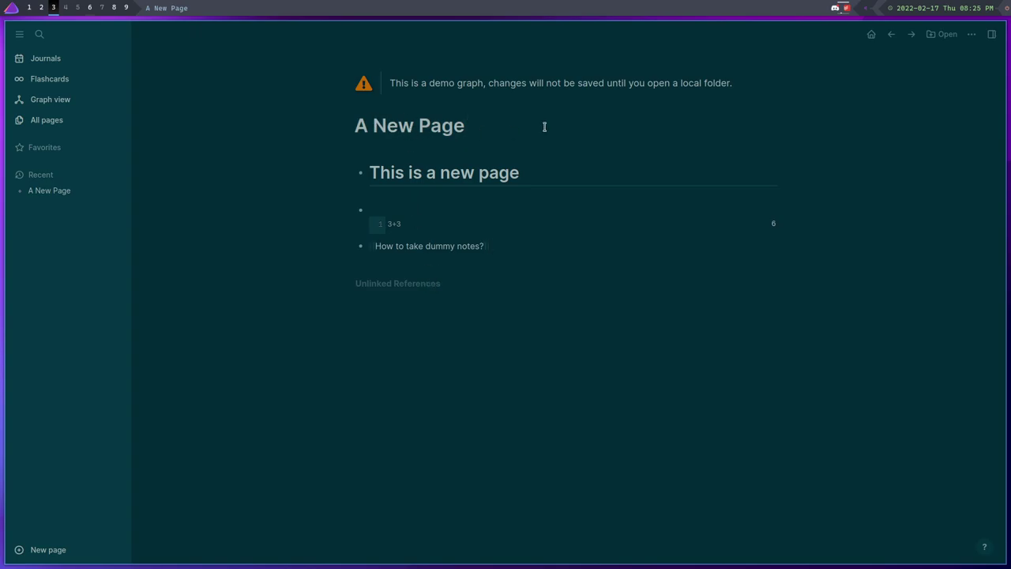
left_click(892, 34)
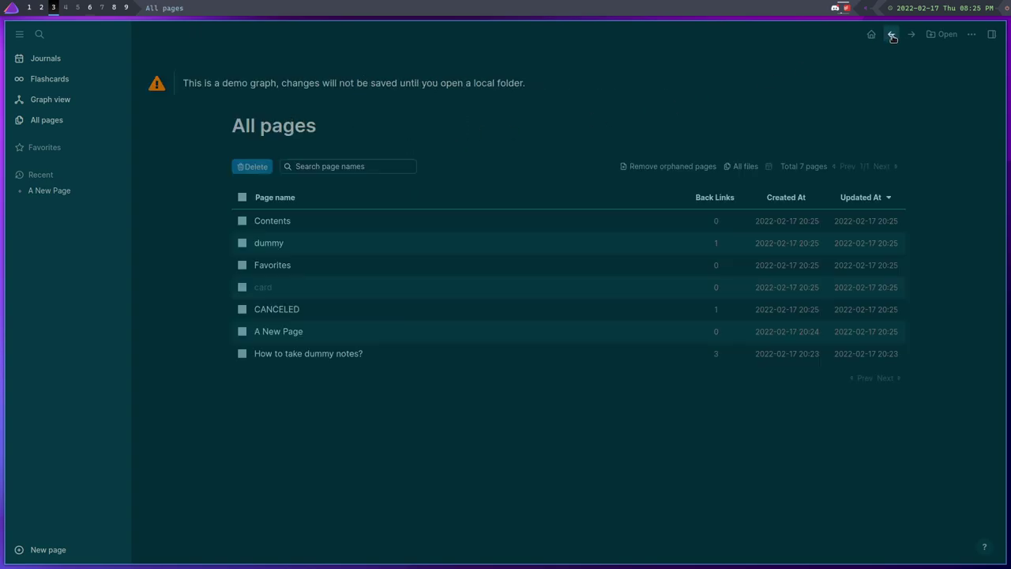
left_click(75, 193)
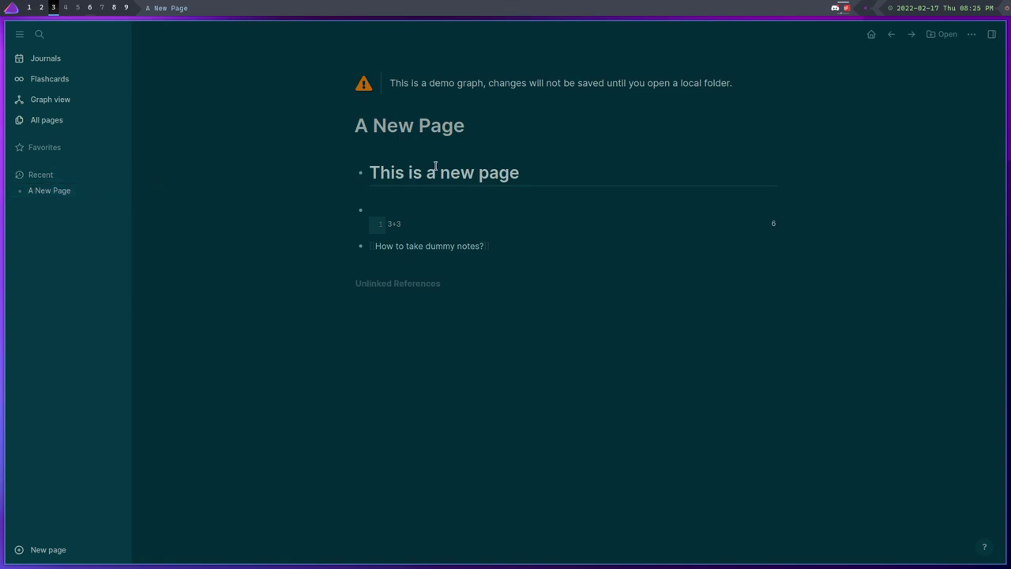
left_click(436, 246)
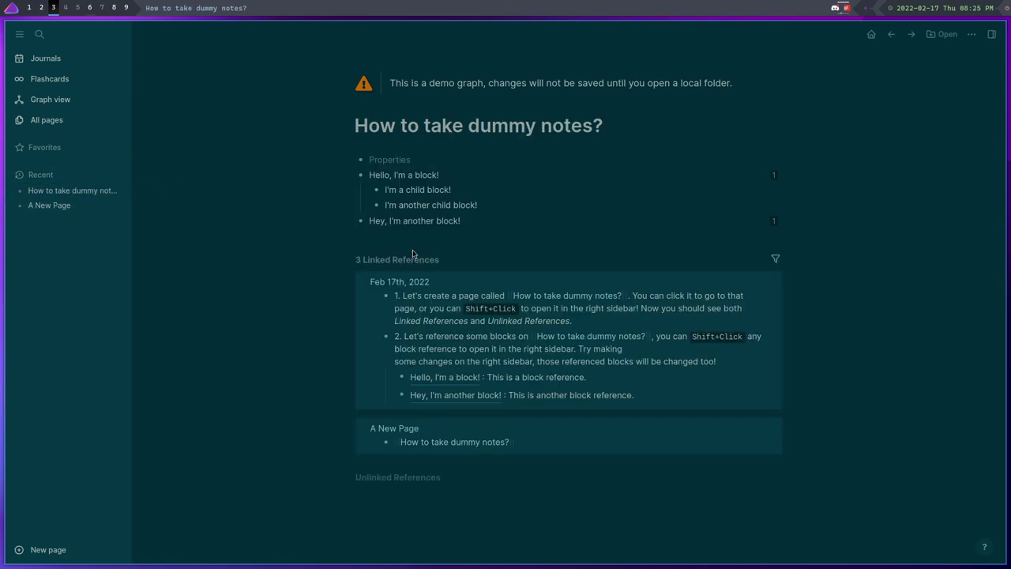
left_click(53, 205)
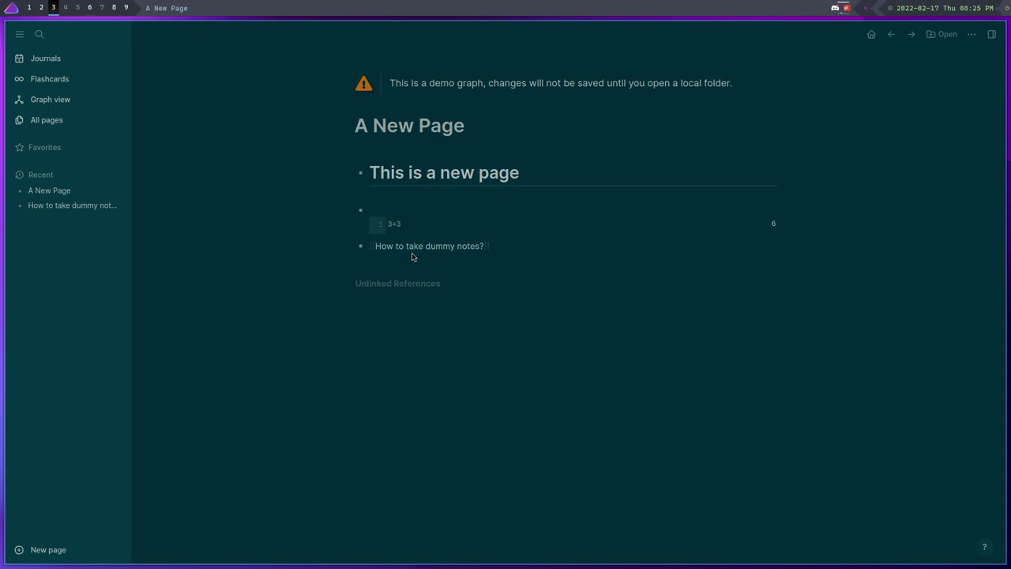
left_click(500, 258)
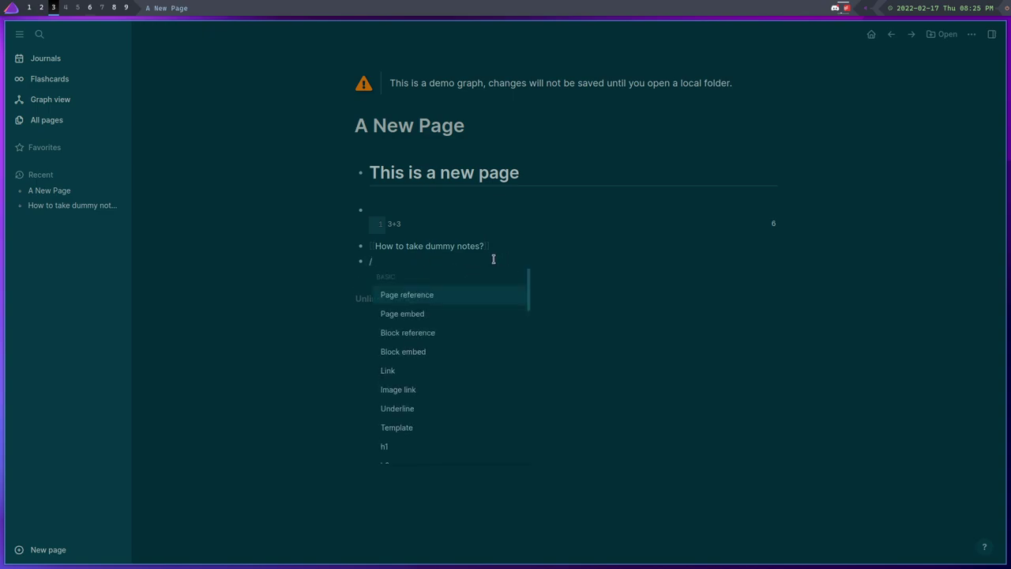
Scroll down and back up through the slash command menu on A New Page
scroll(440, 346, "down", 5)
scroll(441, 345, "down", 10)
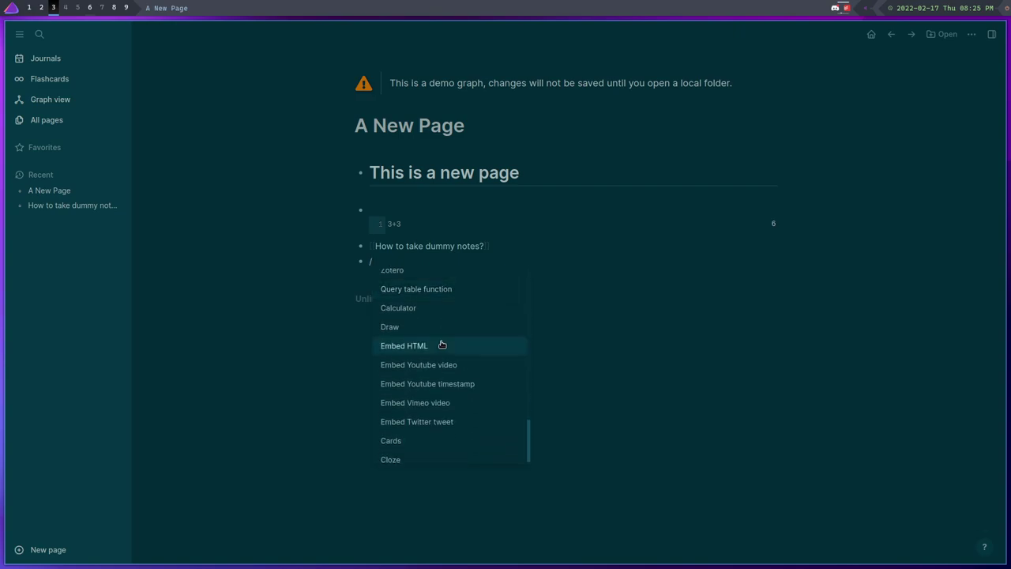
scroll(442, 345, "up", 3)
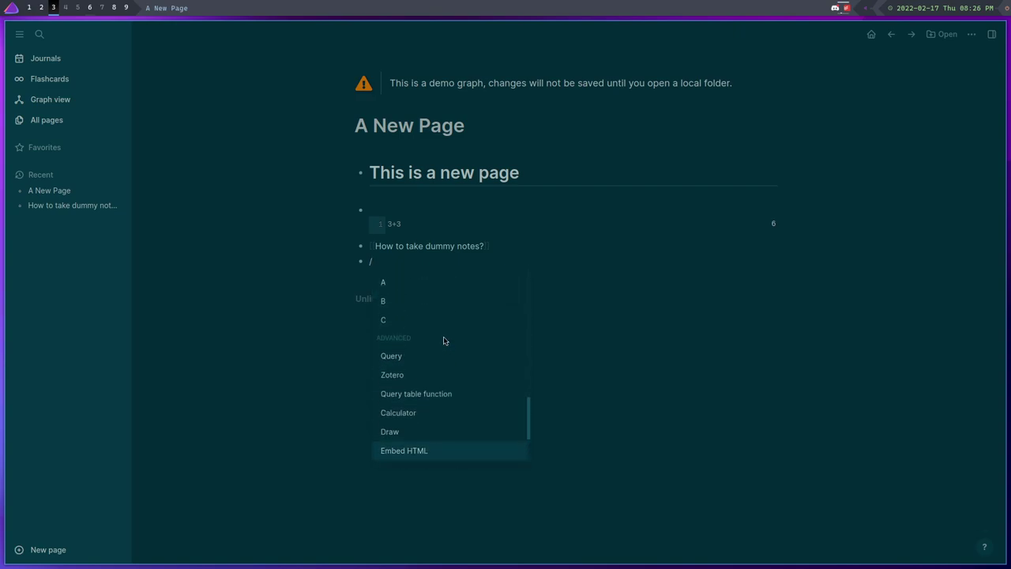
scroll(444, 341, "up", 6)
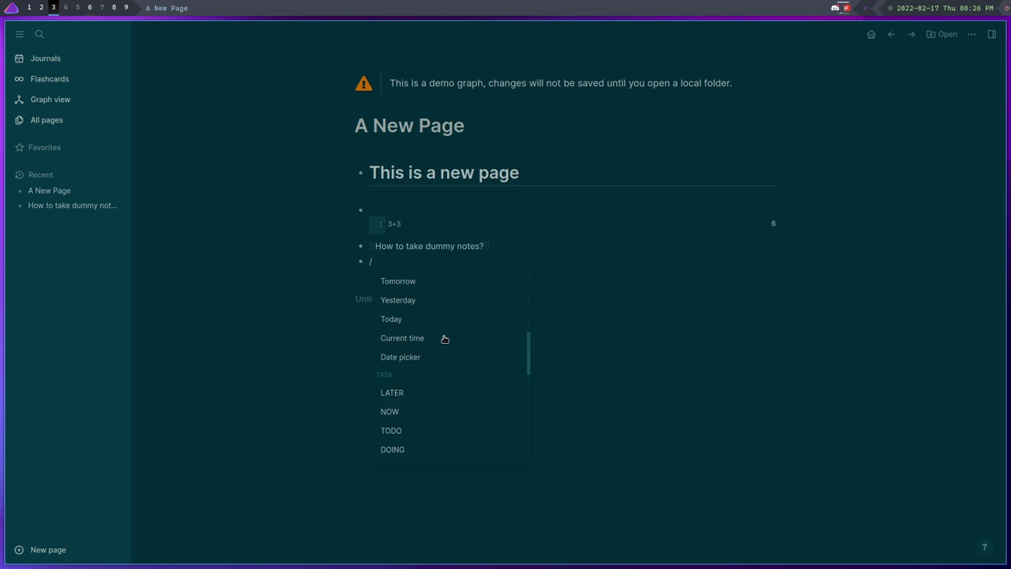
scroll(445, 340, "up", 6)
Open and close page search, cancel the folder chooser, then show the page options menu
left_click(17, 552)
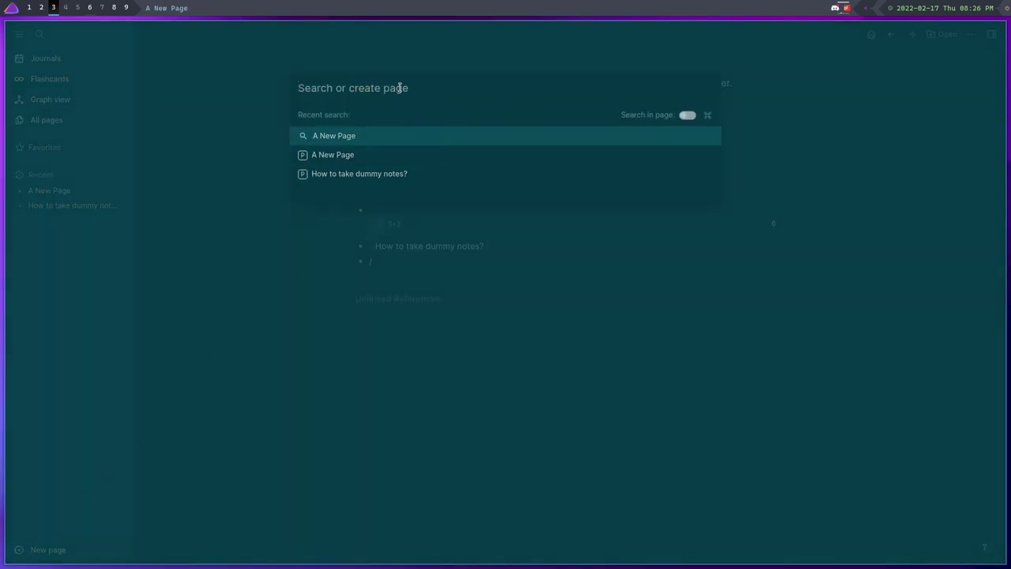
left_click(235, 155)
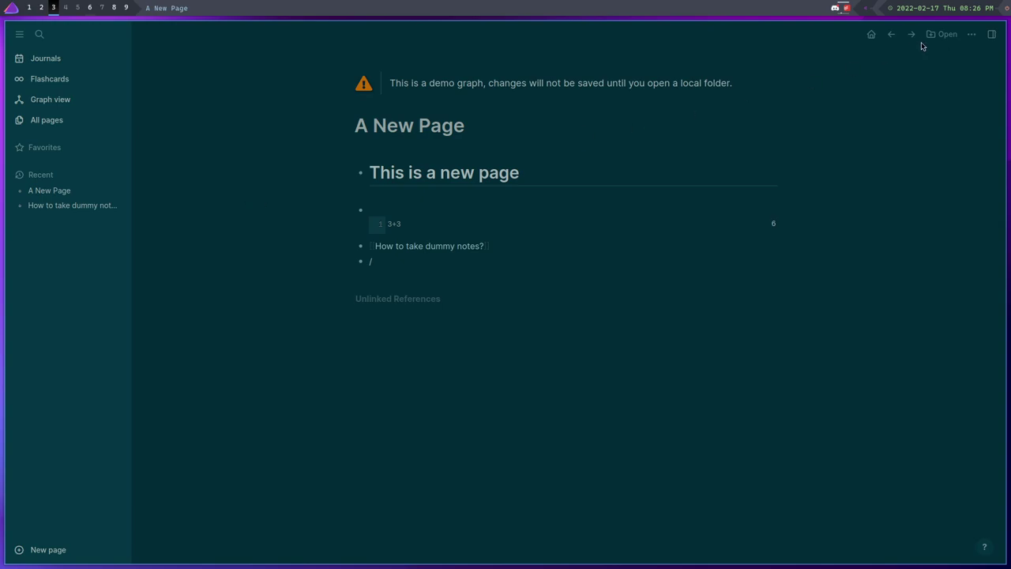
left_click(943, 34)
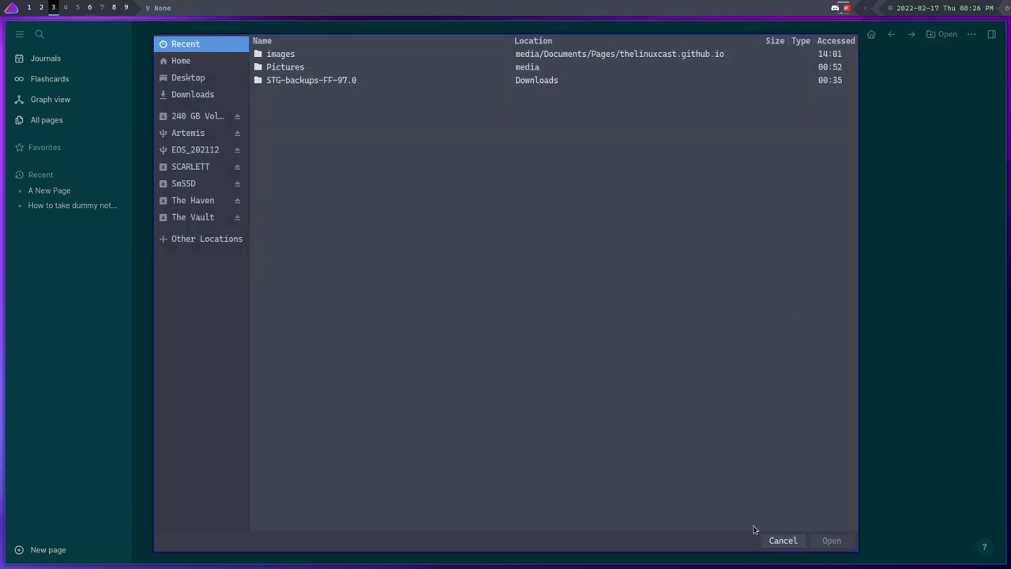
left_click(783, 541)
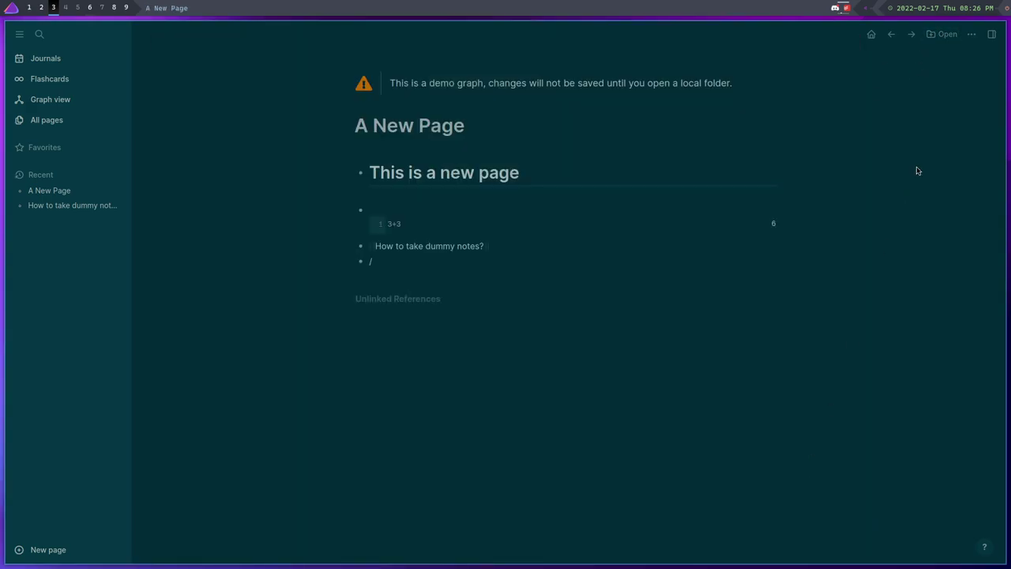
left_click(972, 34)
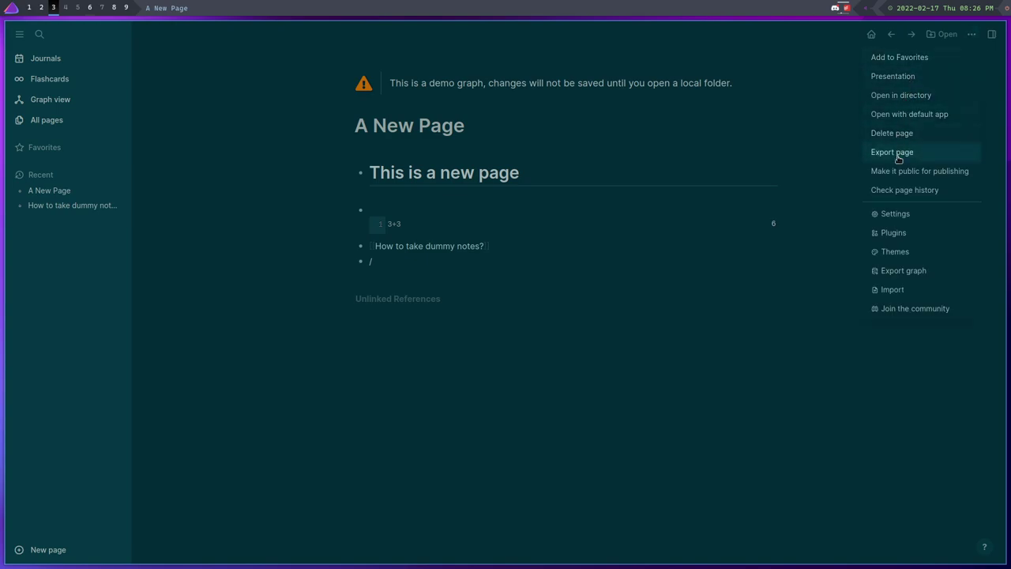
left_click(918, 233)
left_click(267, 219)
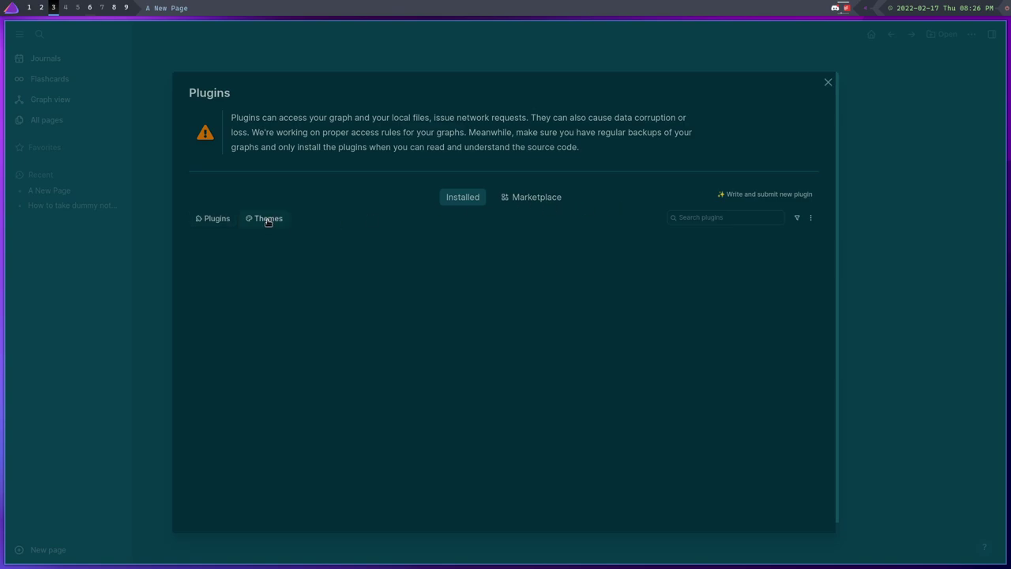
left_click(529, 197)
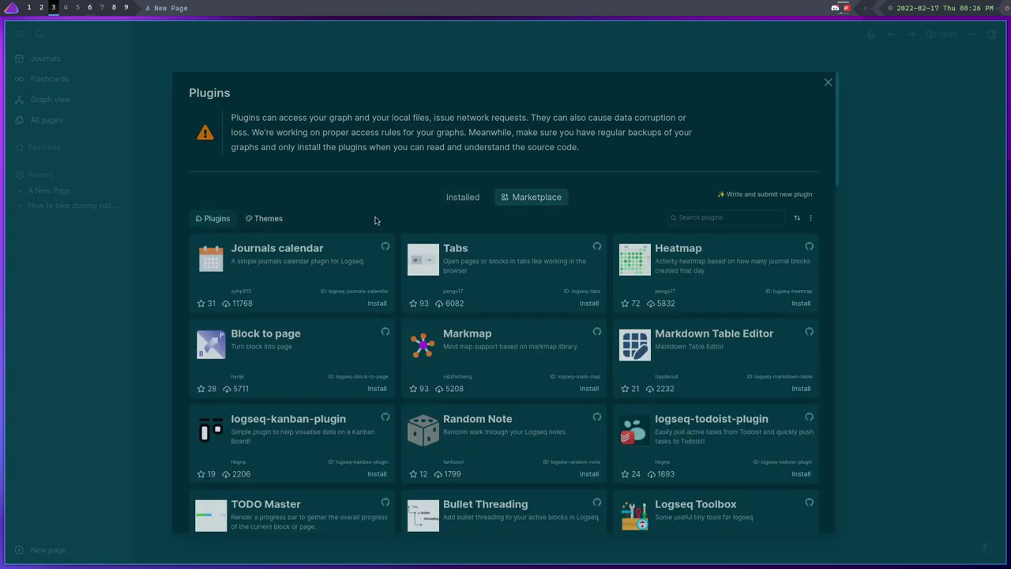
scroll(567, 338, "down", 5)
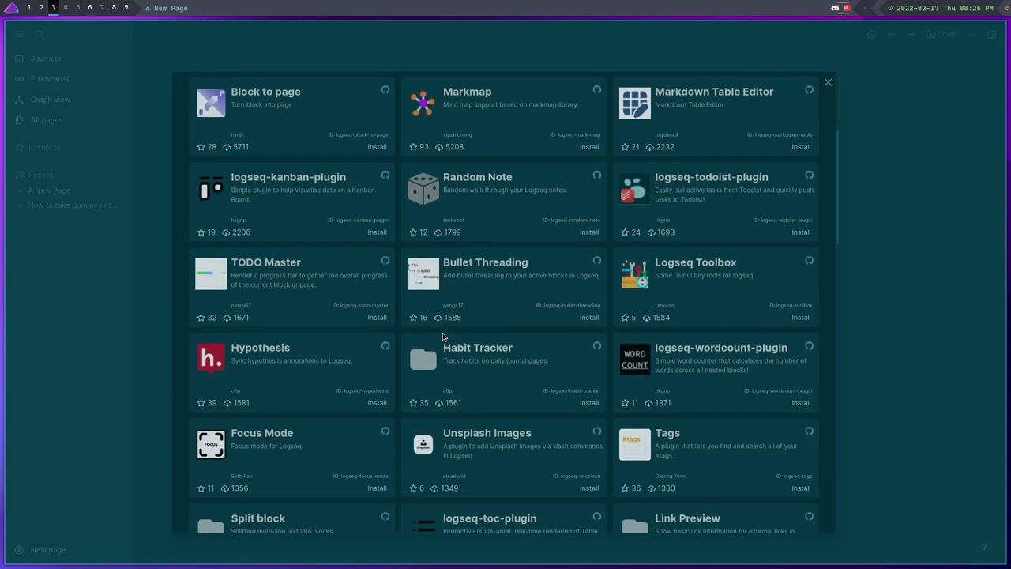
scroll(443, 338, "down", 5)
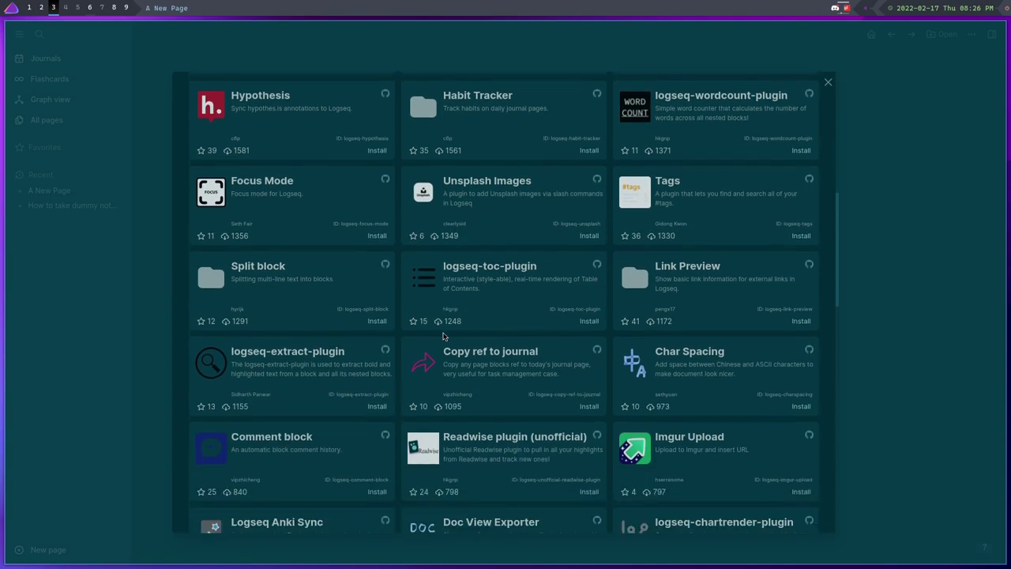
scroll(442, 337, "down", 4)
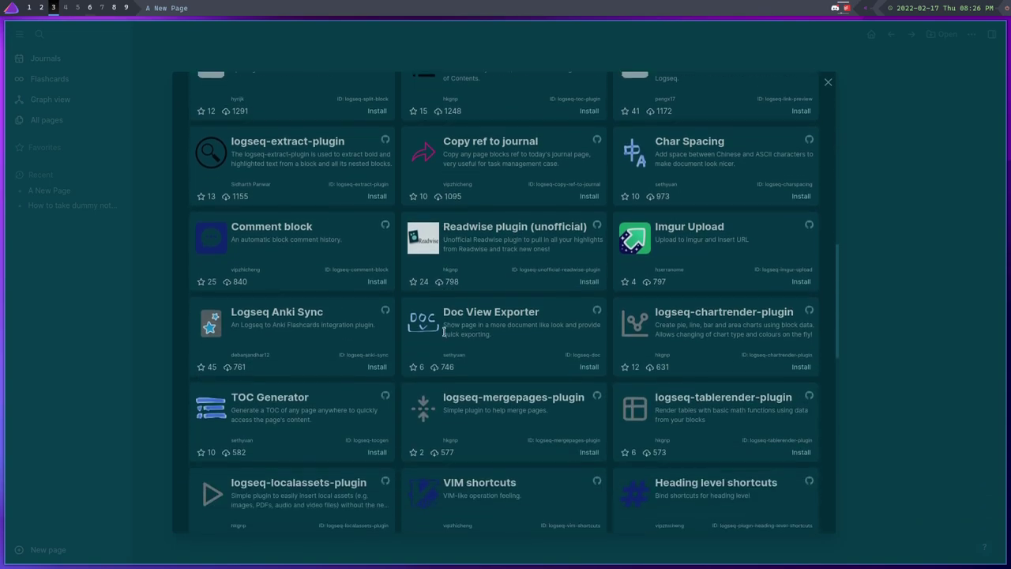
left_click(828, 83)
left_click(972, 34)
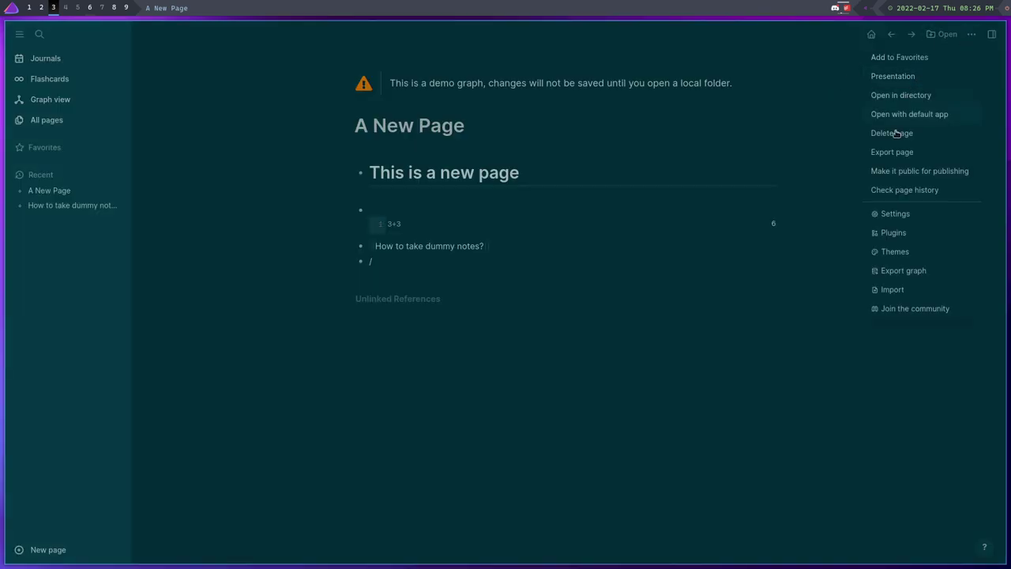
left_click(894, 252)
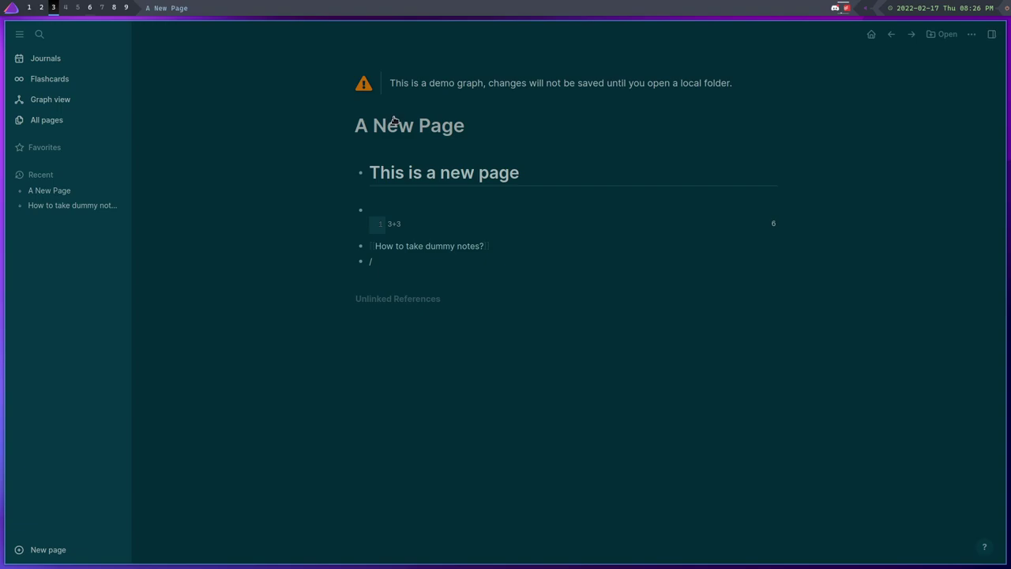
Install Atlas Theme from the Plugins marketplace Themes list and check the installed themes
left_click(972, 34)
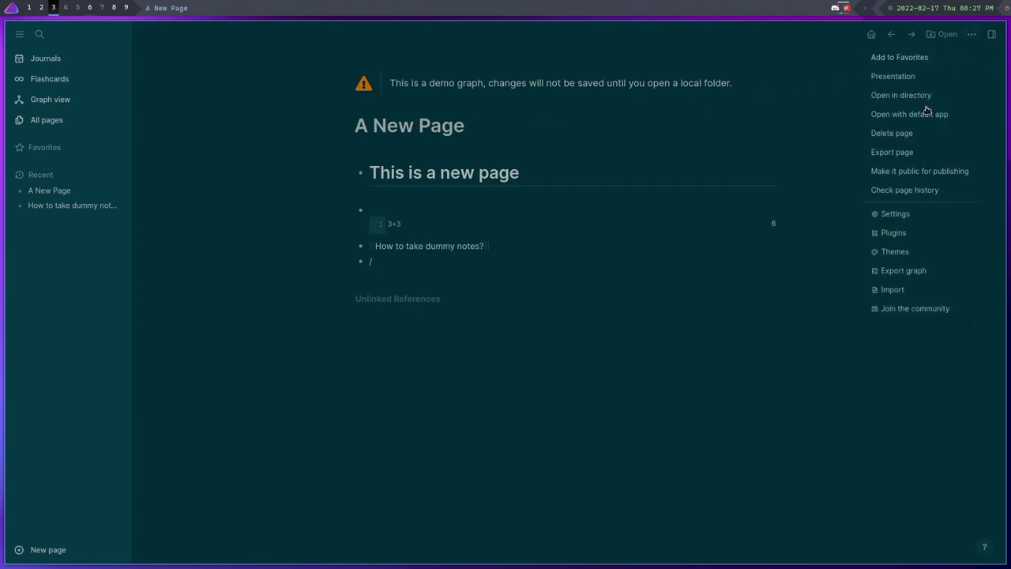
left_click(902, 234)
left_click(525, 199)
left_click(272, 219)
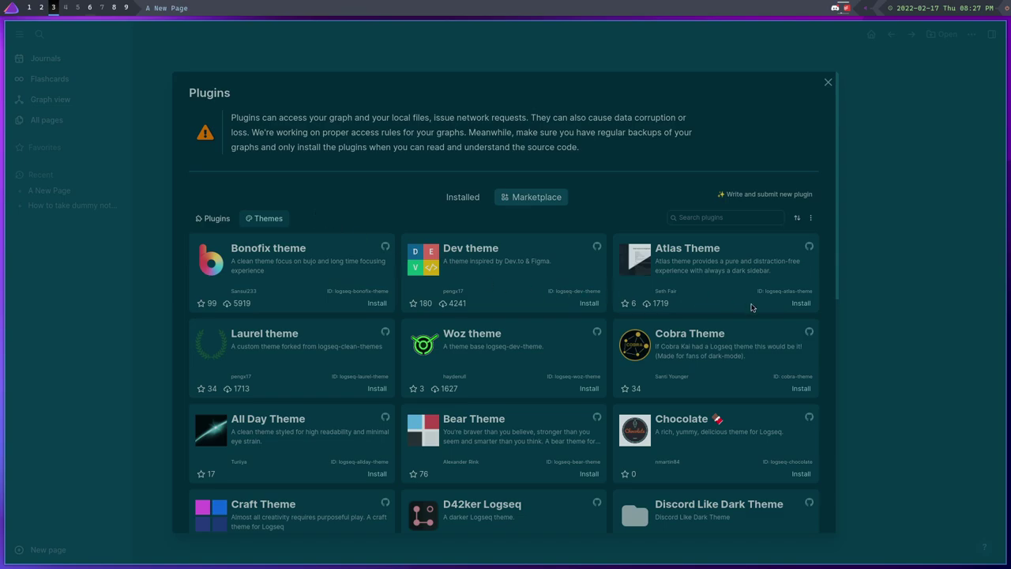
left_click(802, 302)
left_click(470, 200)
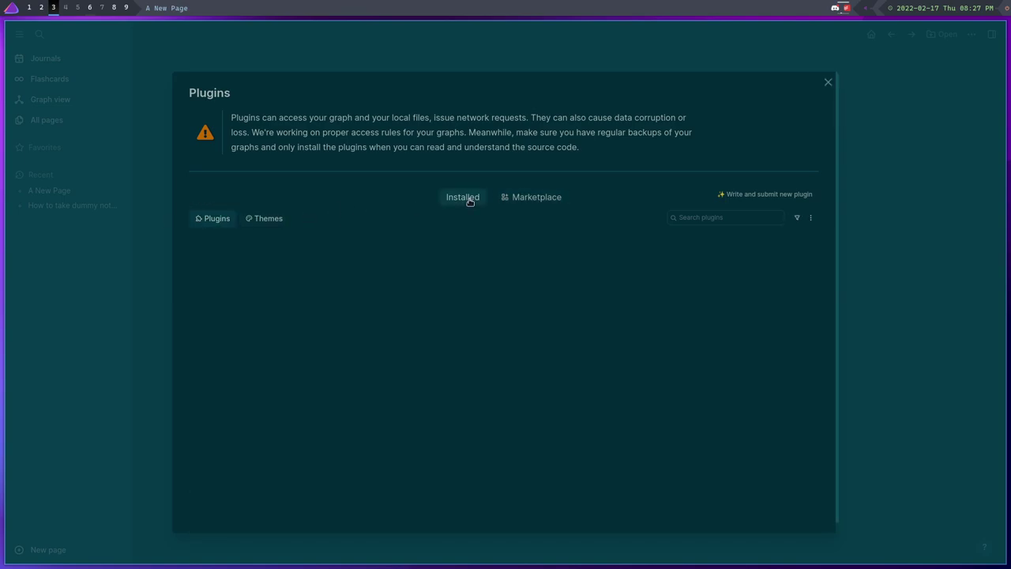
left_click(255, 222)
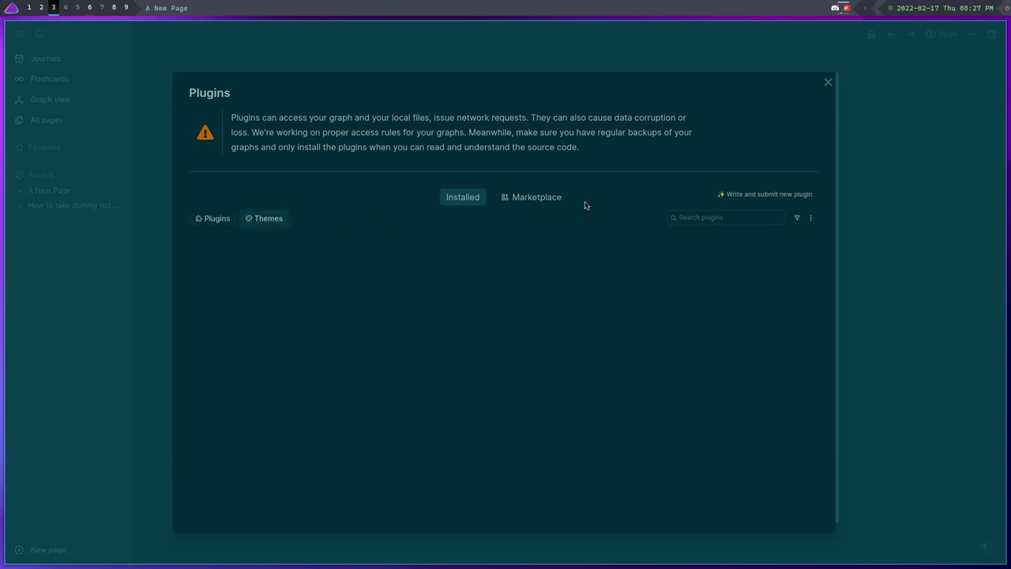
left_click(827, 83)
Open the theme chooser twice to look for Atlas Theme, closing it each time
left_click(971, 34)
left_click(871, 253)
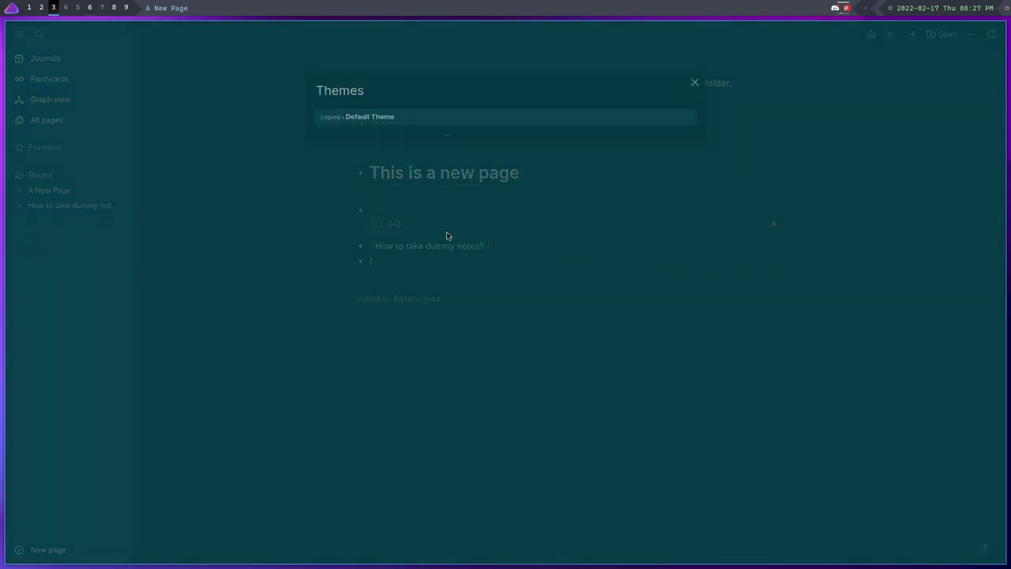
left_click(419, 115)
left_click(972, 34)
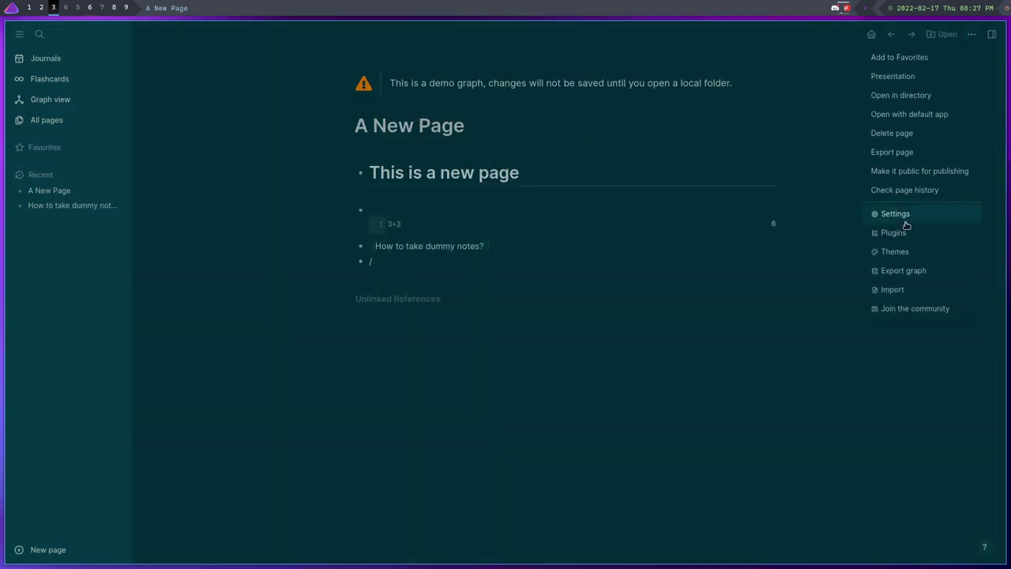
left_click(898, 247)
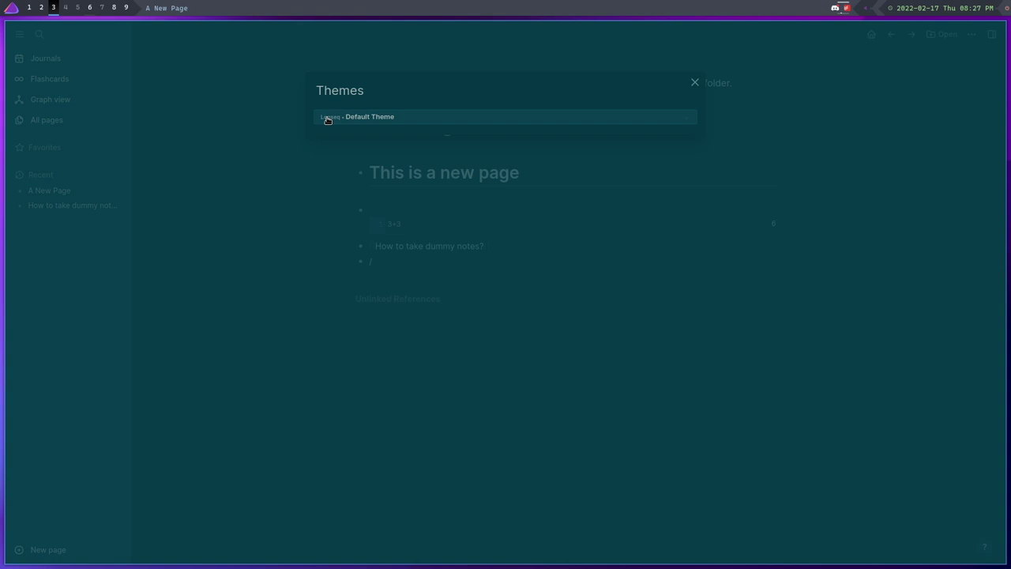
left_click(688, 83)
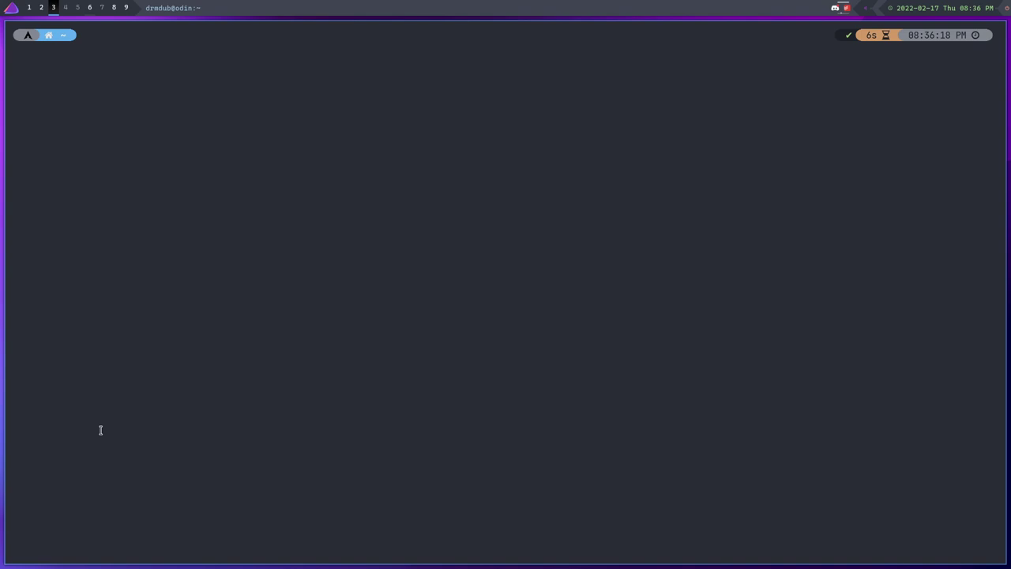
View test.md in nvim and quit with :q
type("nvi")
key("Right")
key("Return")
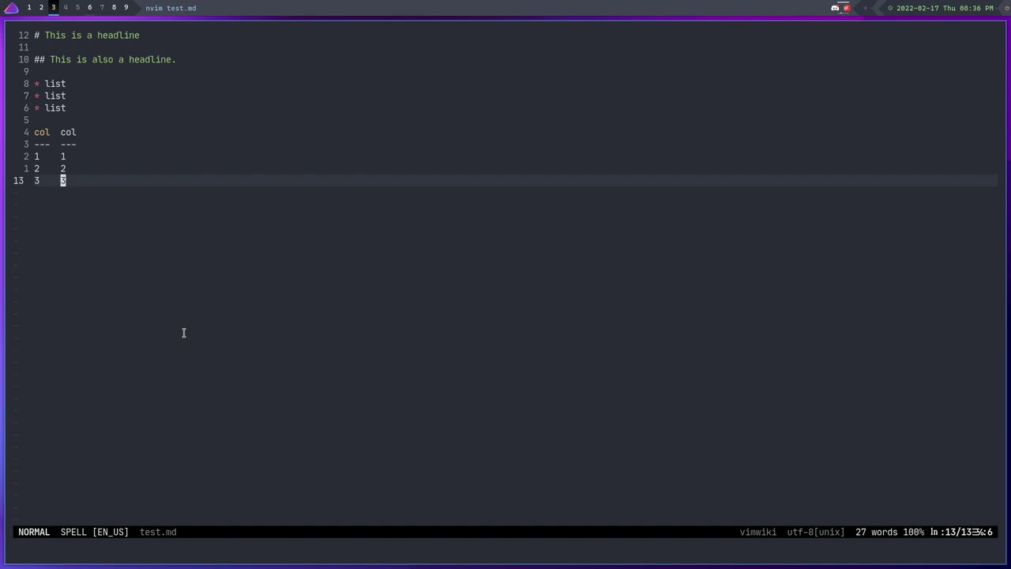
type(":q")
key("Return")
Render test.md with glow and select the rendered text
type("glow test")
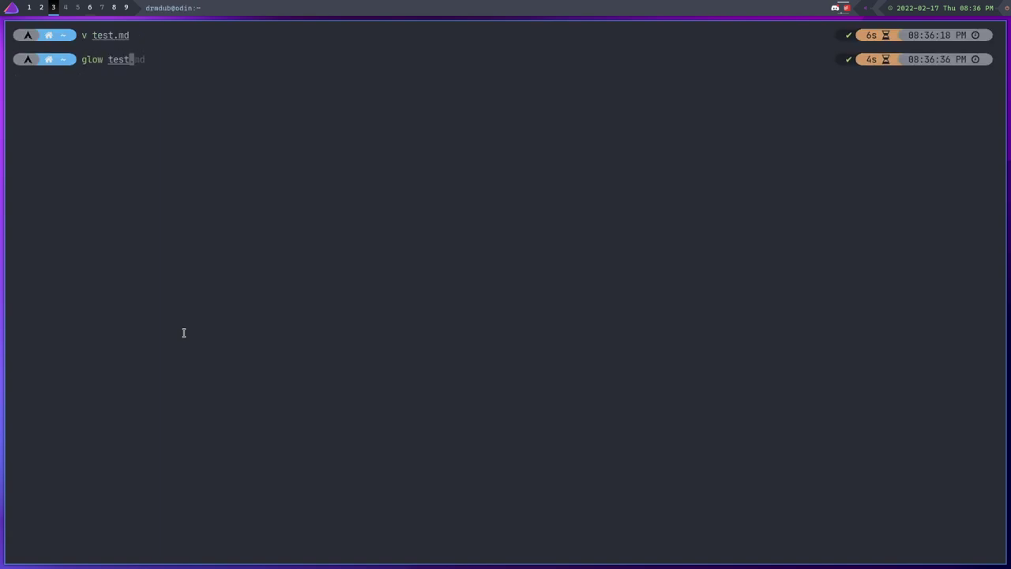
key("Right")
key("Return")
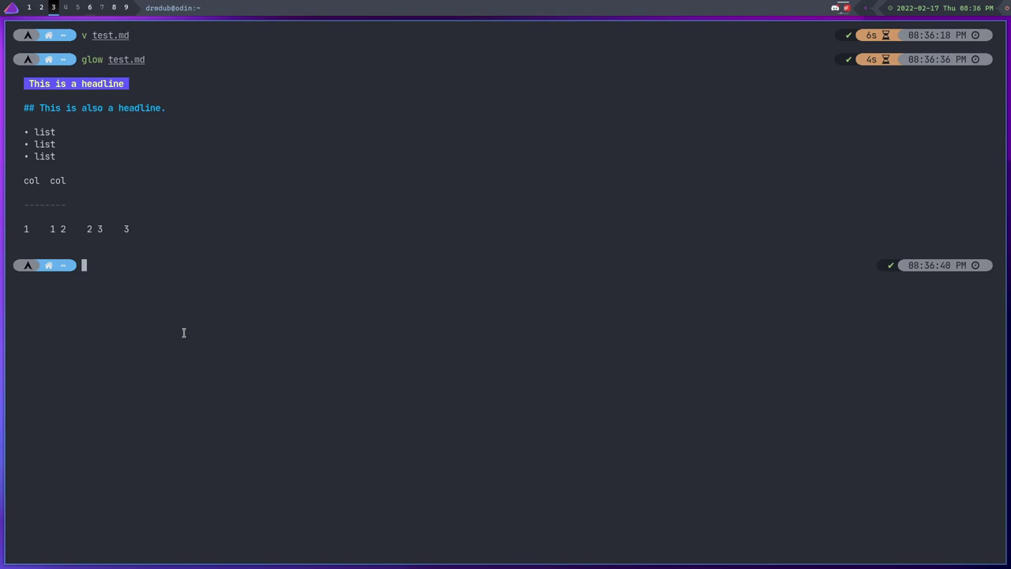
left_click_drag(207, 237, 15, 108)
Launch the Glow file browser and open TFL/ChannelFiles/README.md
left_click(239, 300)
type("glow")
key("Return")
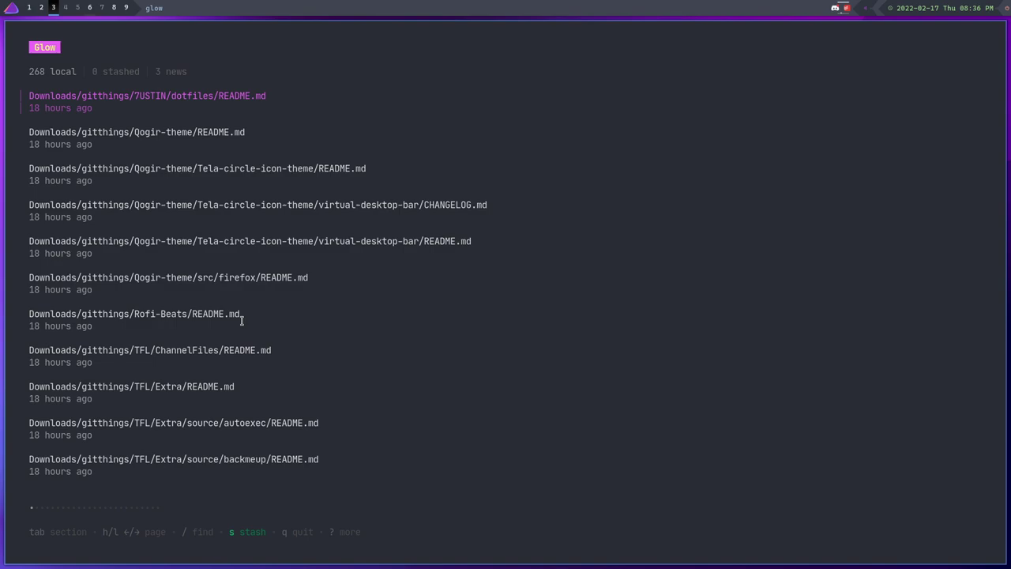
key("Down")
key("Down")
key("Down")
key("Down")
key("Down")
key("Down")
key("Down")
key("Down")
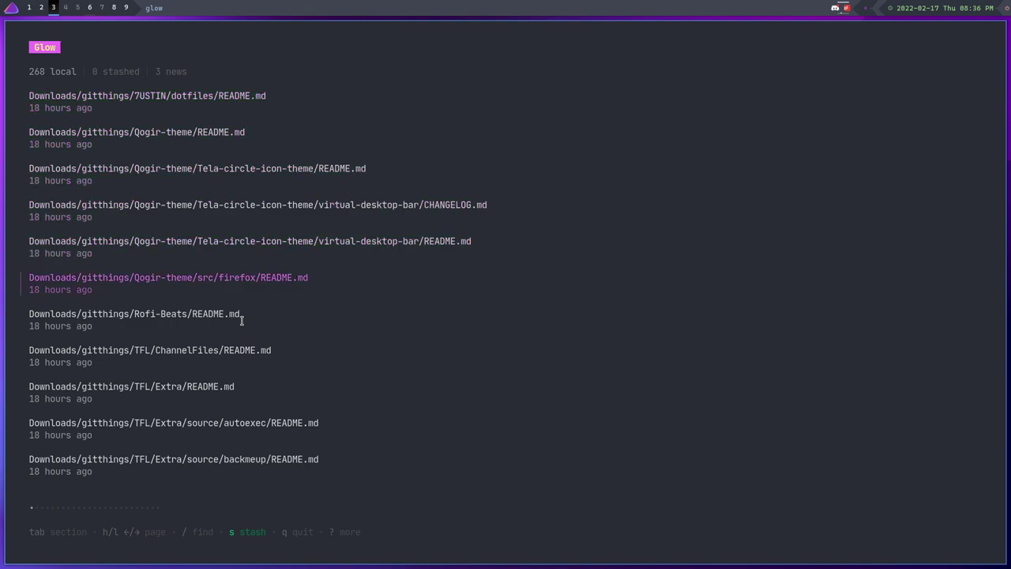
key("Up")
key("Up")
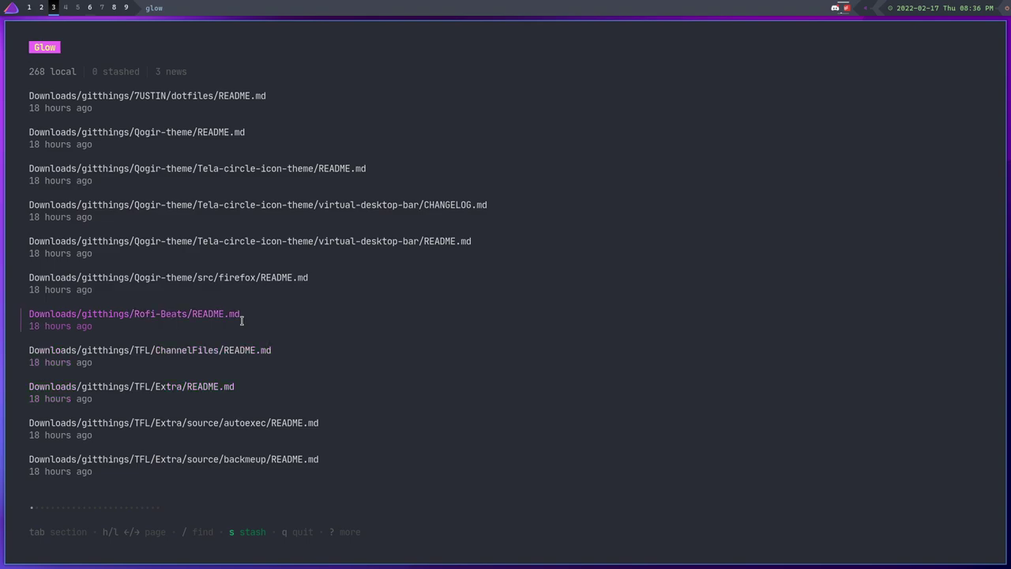
key("Down")
key("Return")
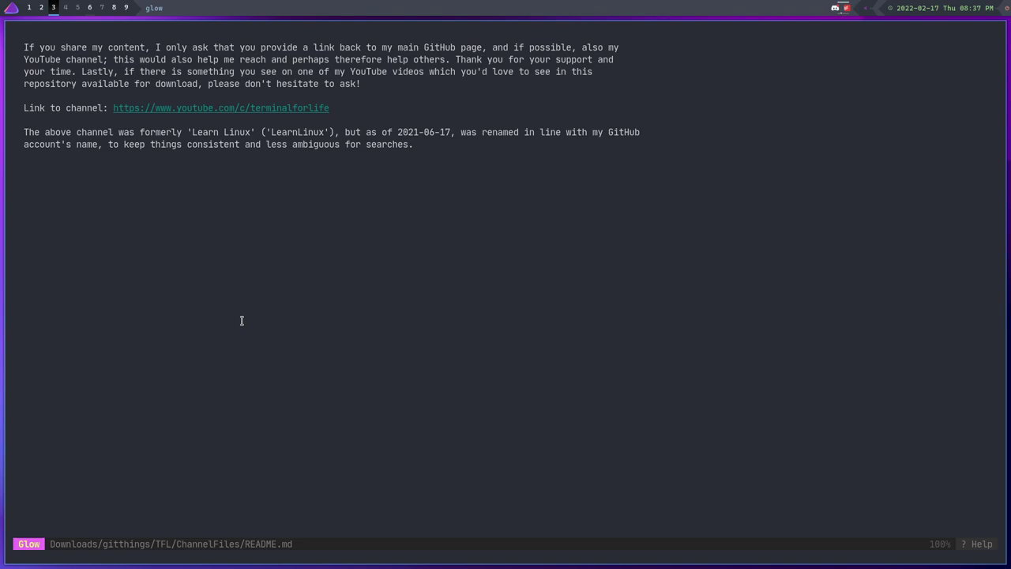
Quit the current Glow view, relaunch glow, and page through the markdown file list
type("q")
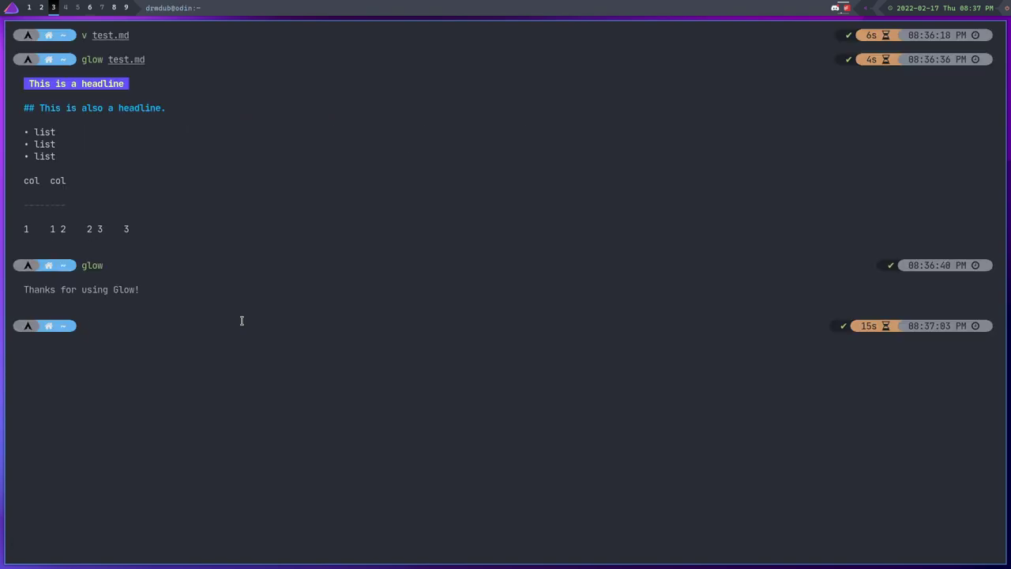
type("glow")
key("Return")
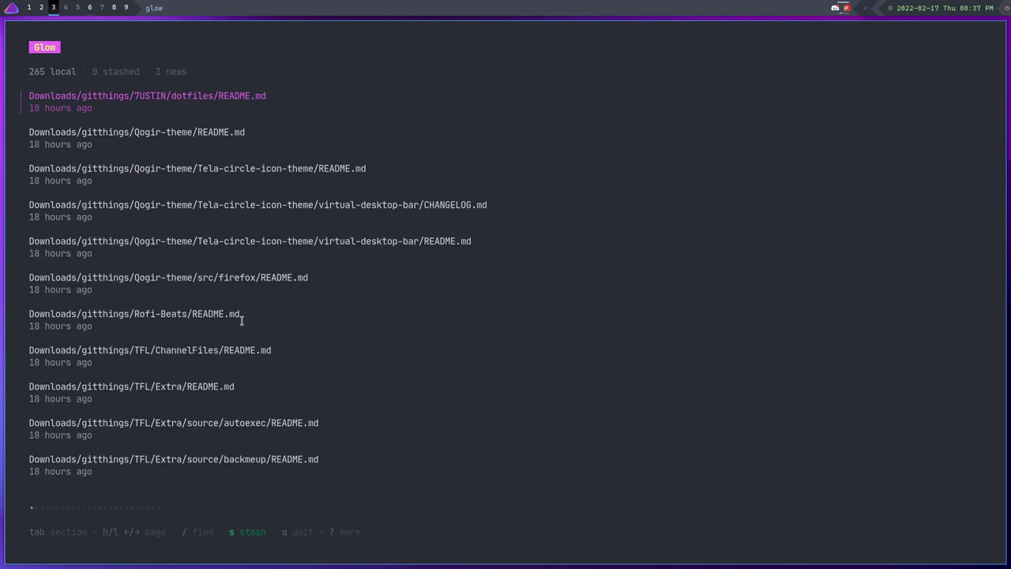
key("Down")
key("l")
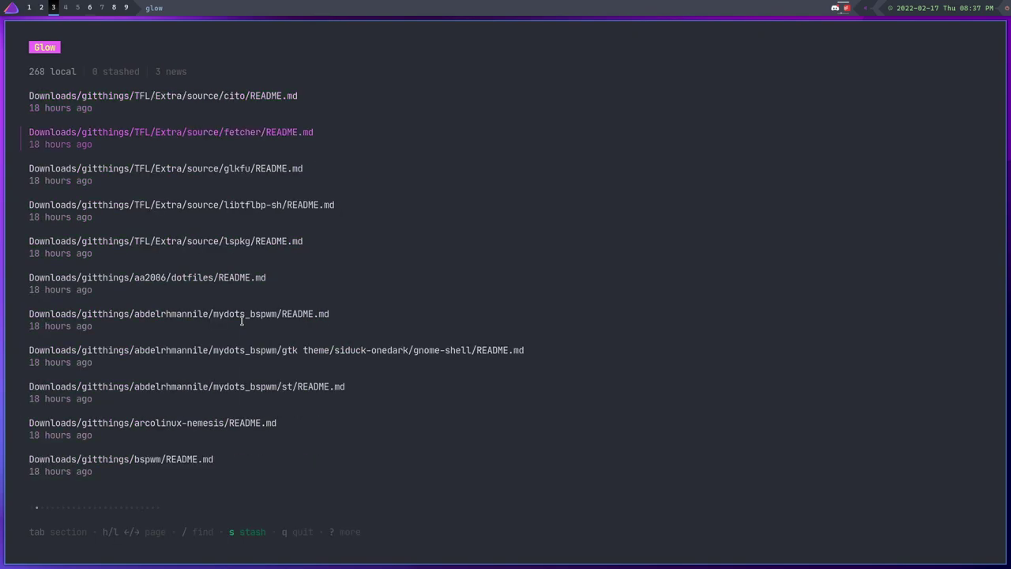
key("Up")
key("Down")
key("Down")
key("Down")
key("Down")
key("Down")
key("Down")
key("Down")
key("Down")
key("Down")
key("Down")
key("Down")
key("Down")
key("Down")
key("Down")
key("Down")
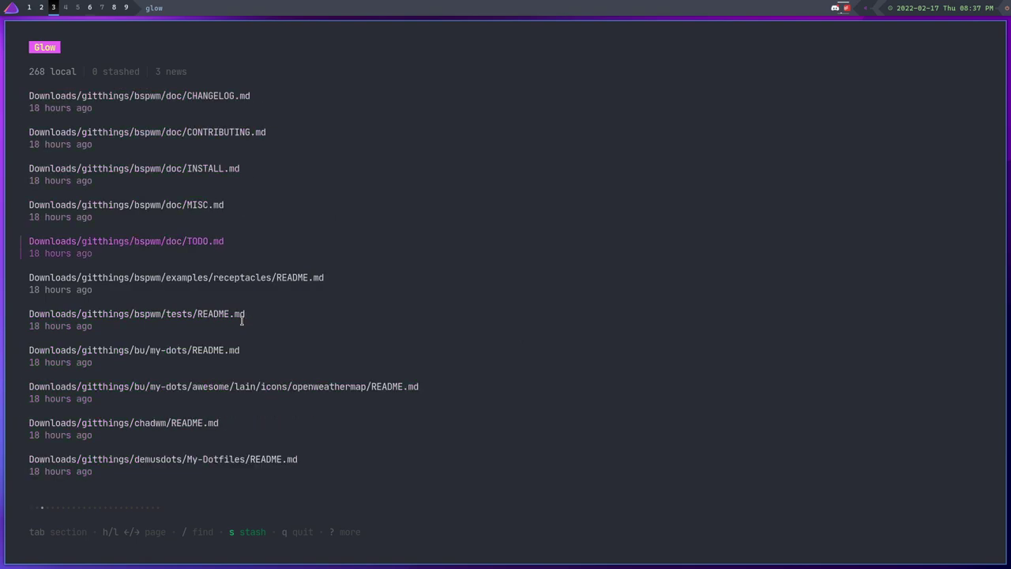
key("Down")
key("Down")
key("Down")
key("Down")
key("Down")
key("Down")
key("Down")
key("Down")
key("Down")
key("Down")
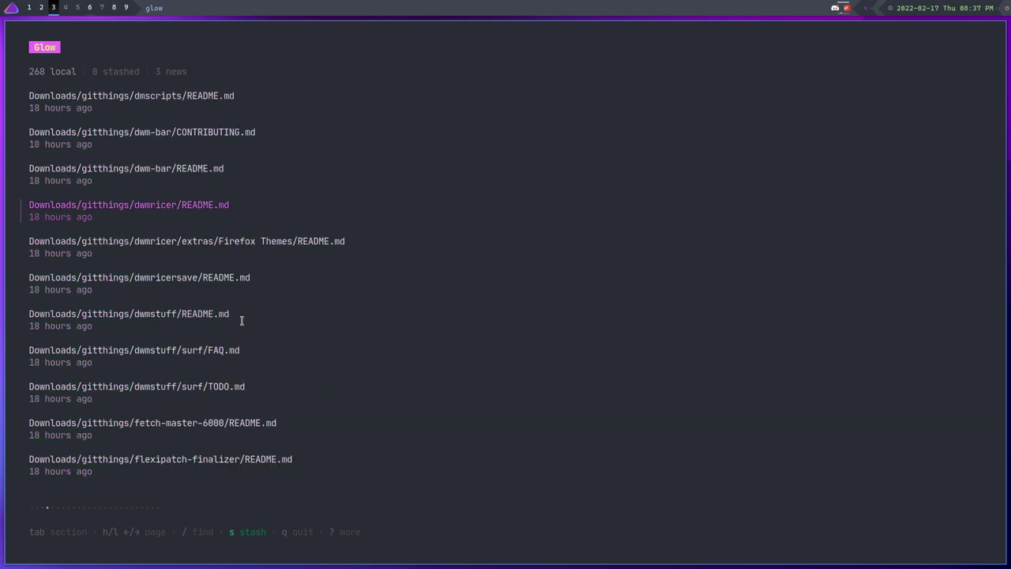
key("Down")
key("Down")
key("Down")
key("Down")
key("Down")
key("Down")
key("Down")
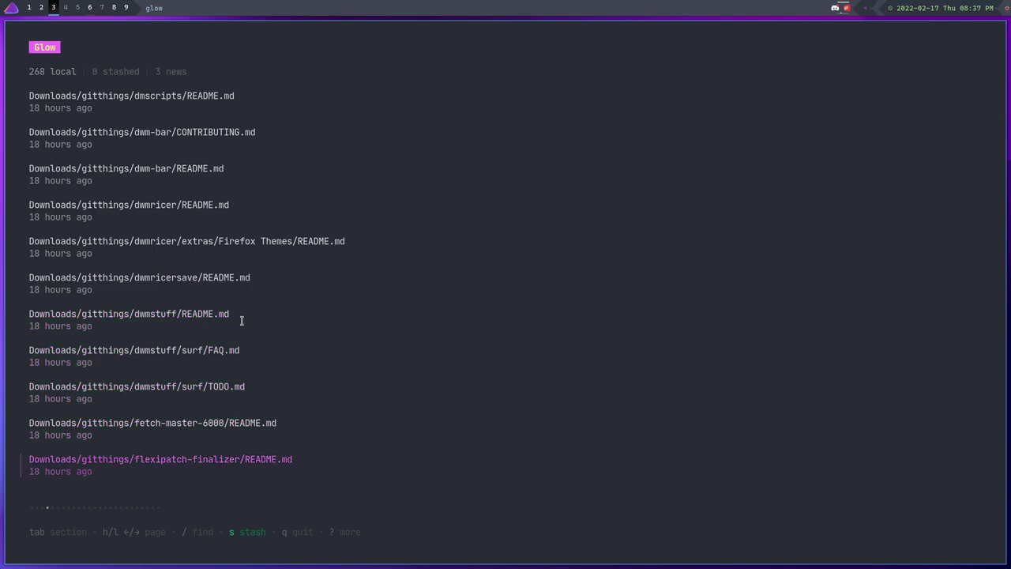
key("Down")
key("Down")
key("Down")
key("Down")
key("Down")
key("Down")
key("Down")
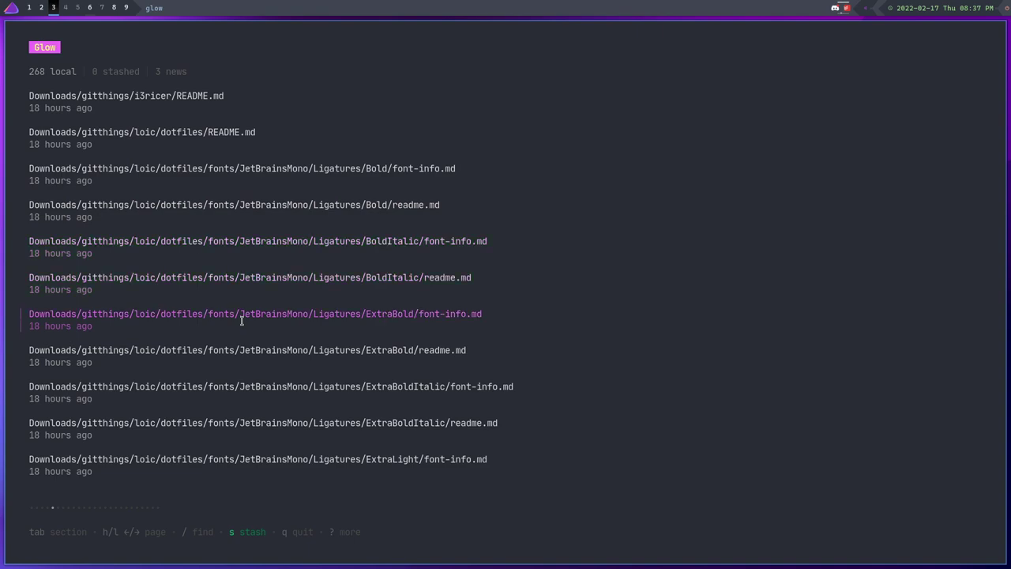
Step past the font-info files and open loic/dotfiles/README.md
key("Up")
key("Up")
key("Up")
key("Down")
key("Down")
key("Up")
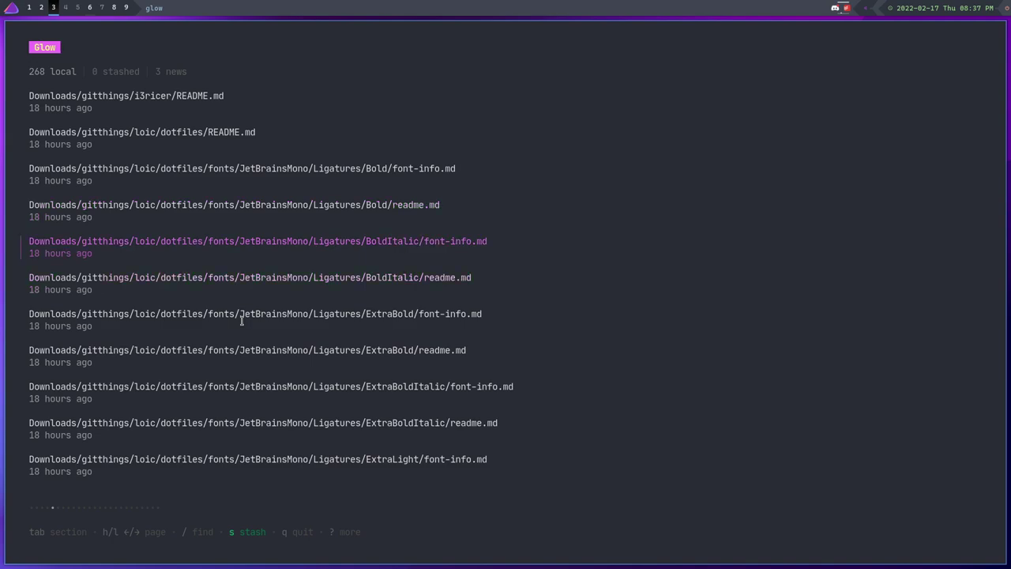
key("Up")
key("Up")
key("Up")
key("Up")
key("Down")
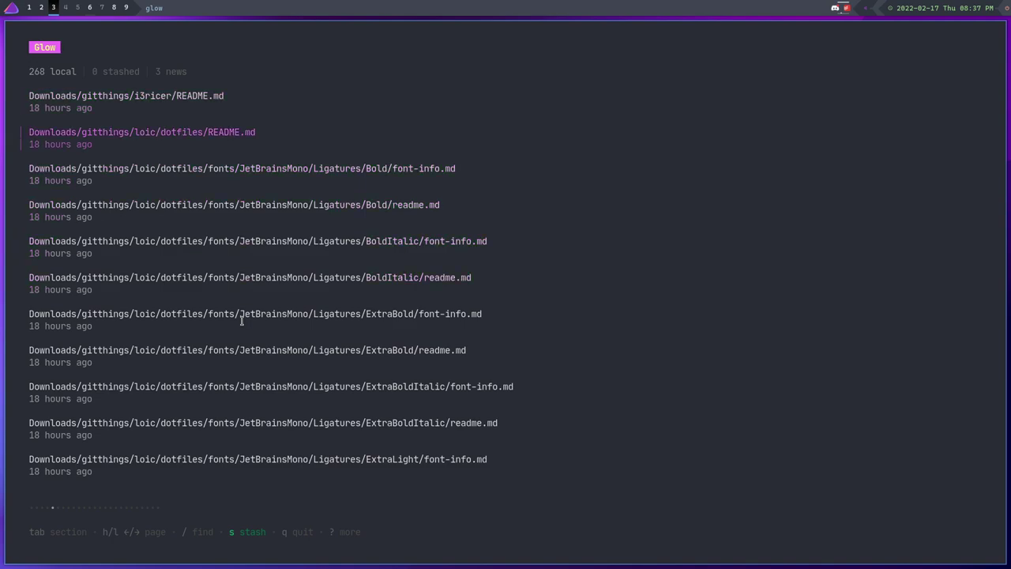
key("Return")
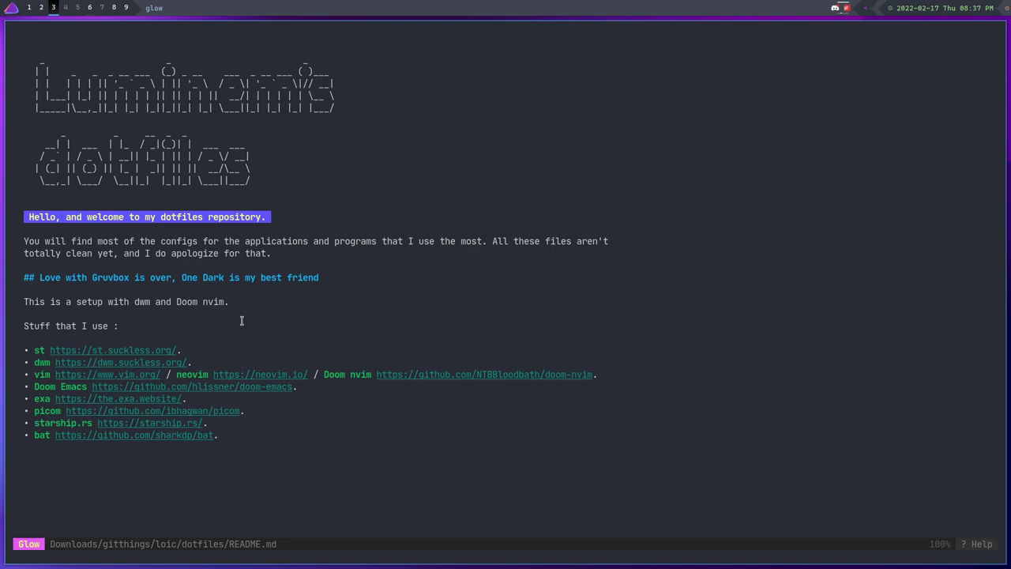